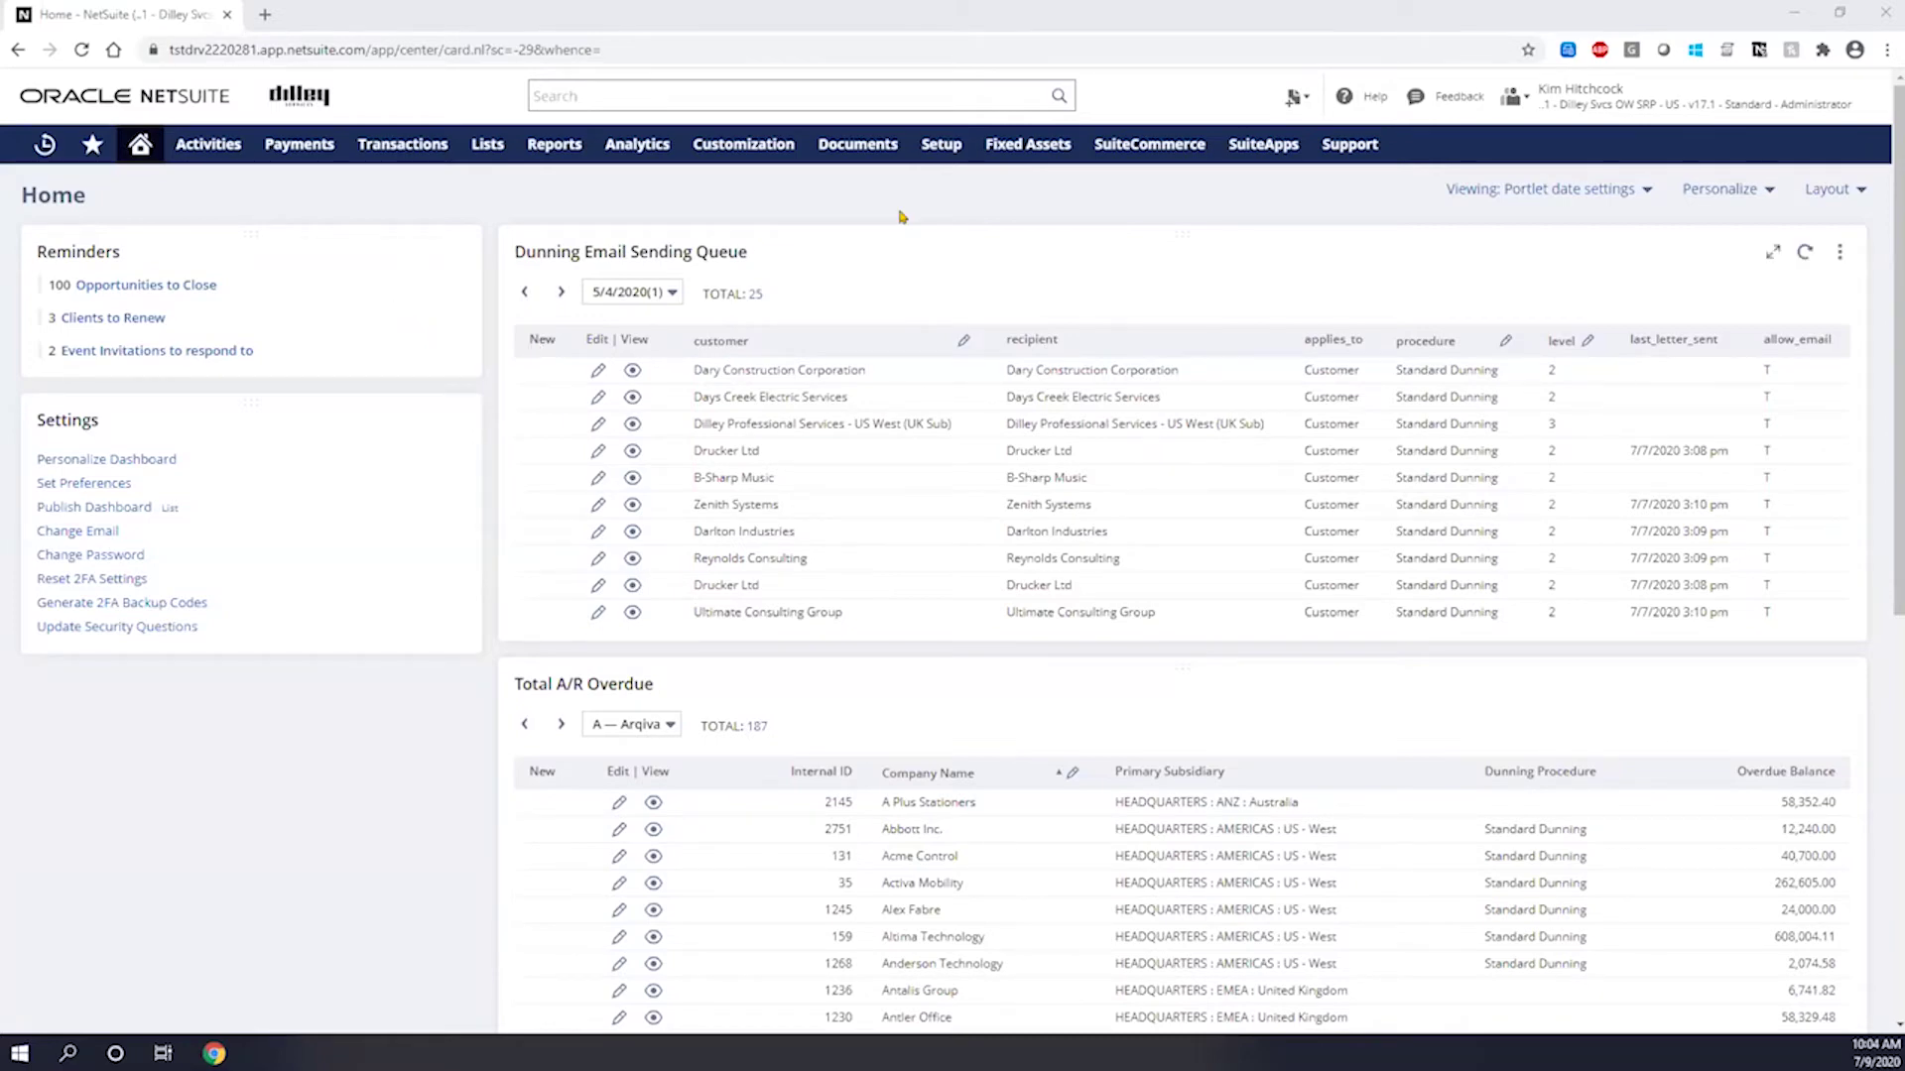
# Open Setup > Dunning > Dunning Templates in a new tab, showing the Level 1-3 English templates
pyautogui.moveTo(934, 148)
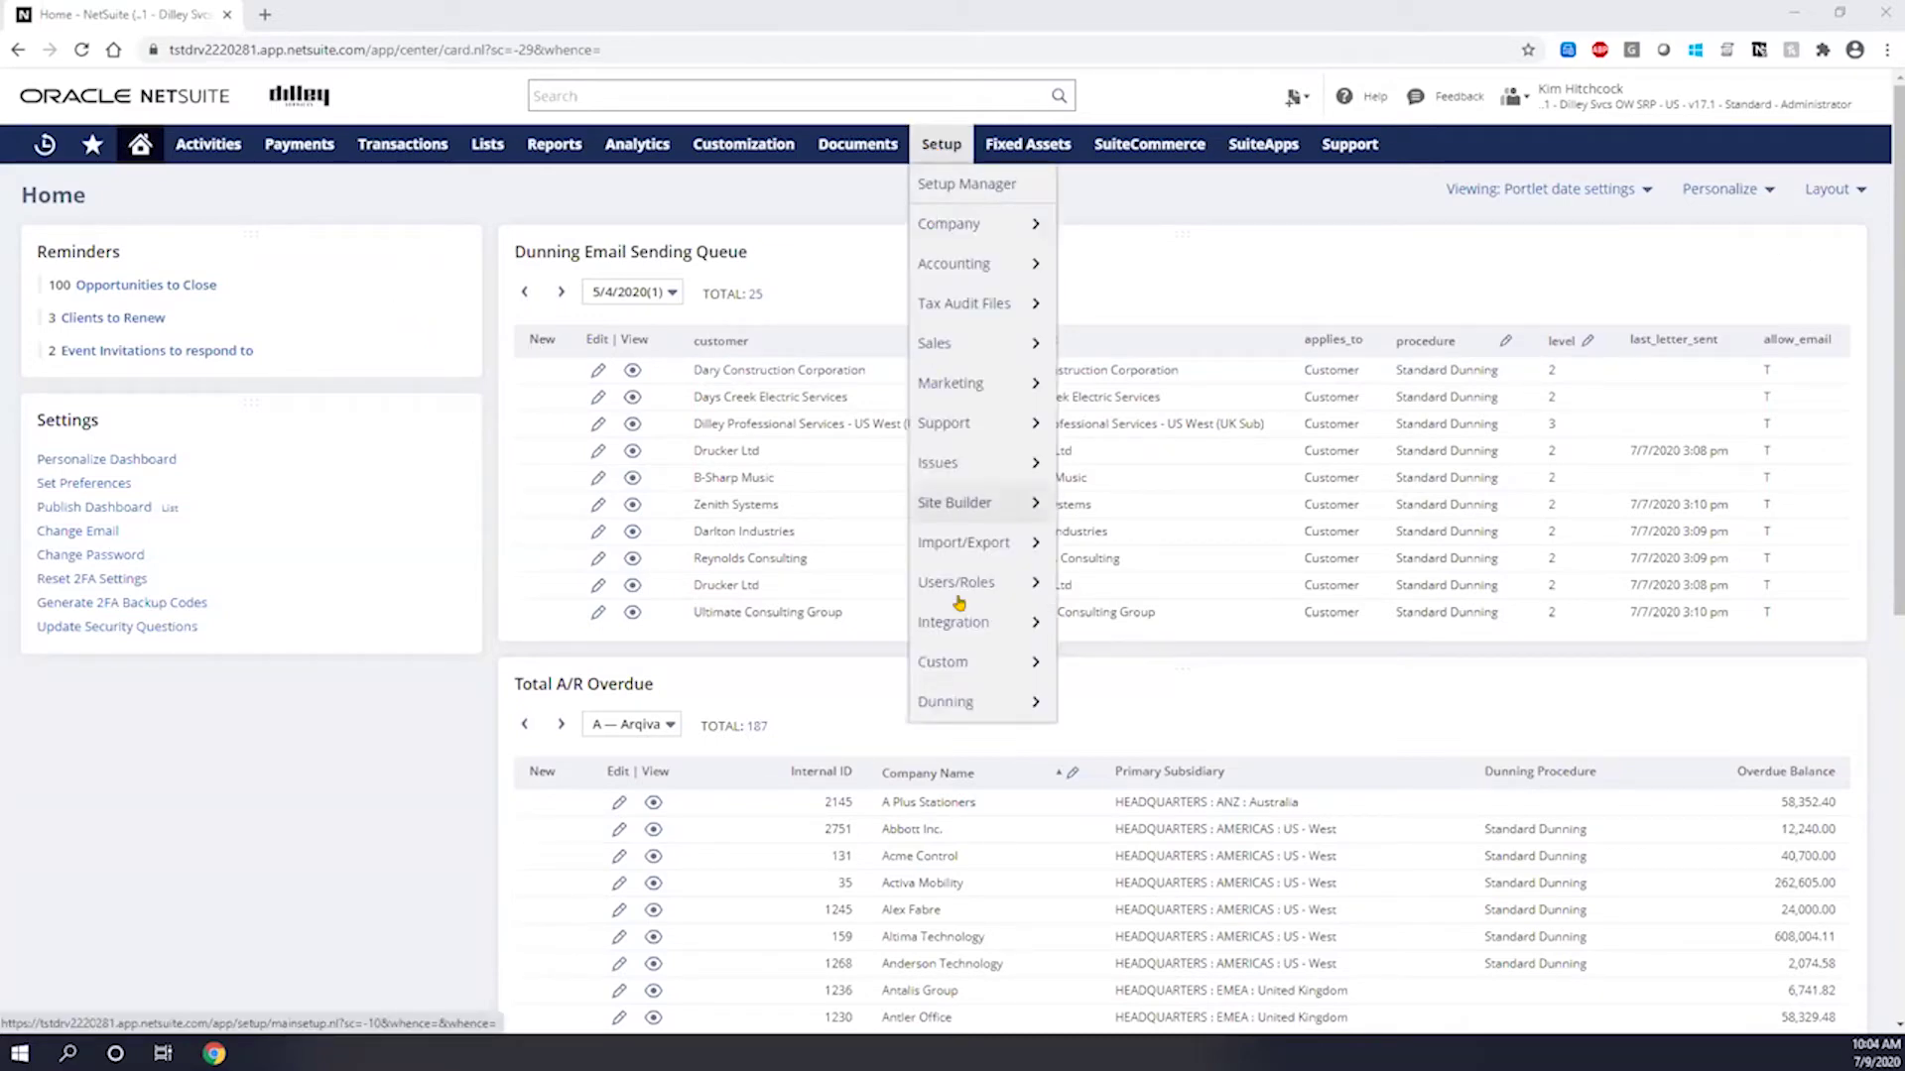
pyautogui.moveTo(945, 707)
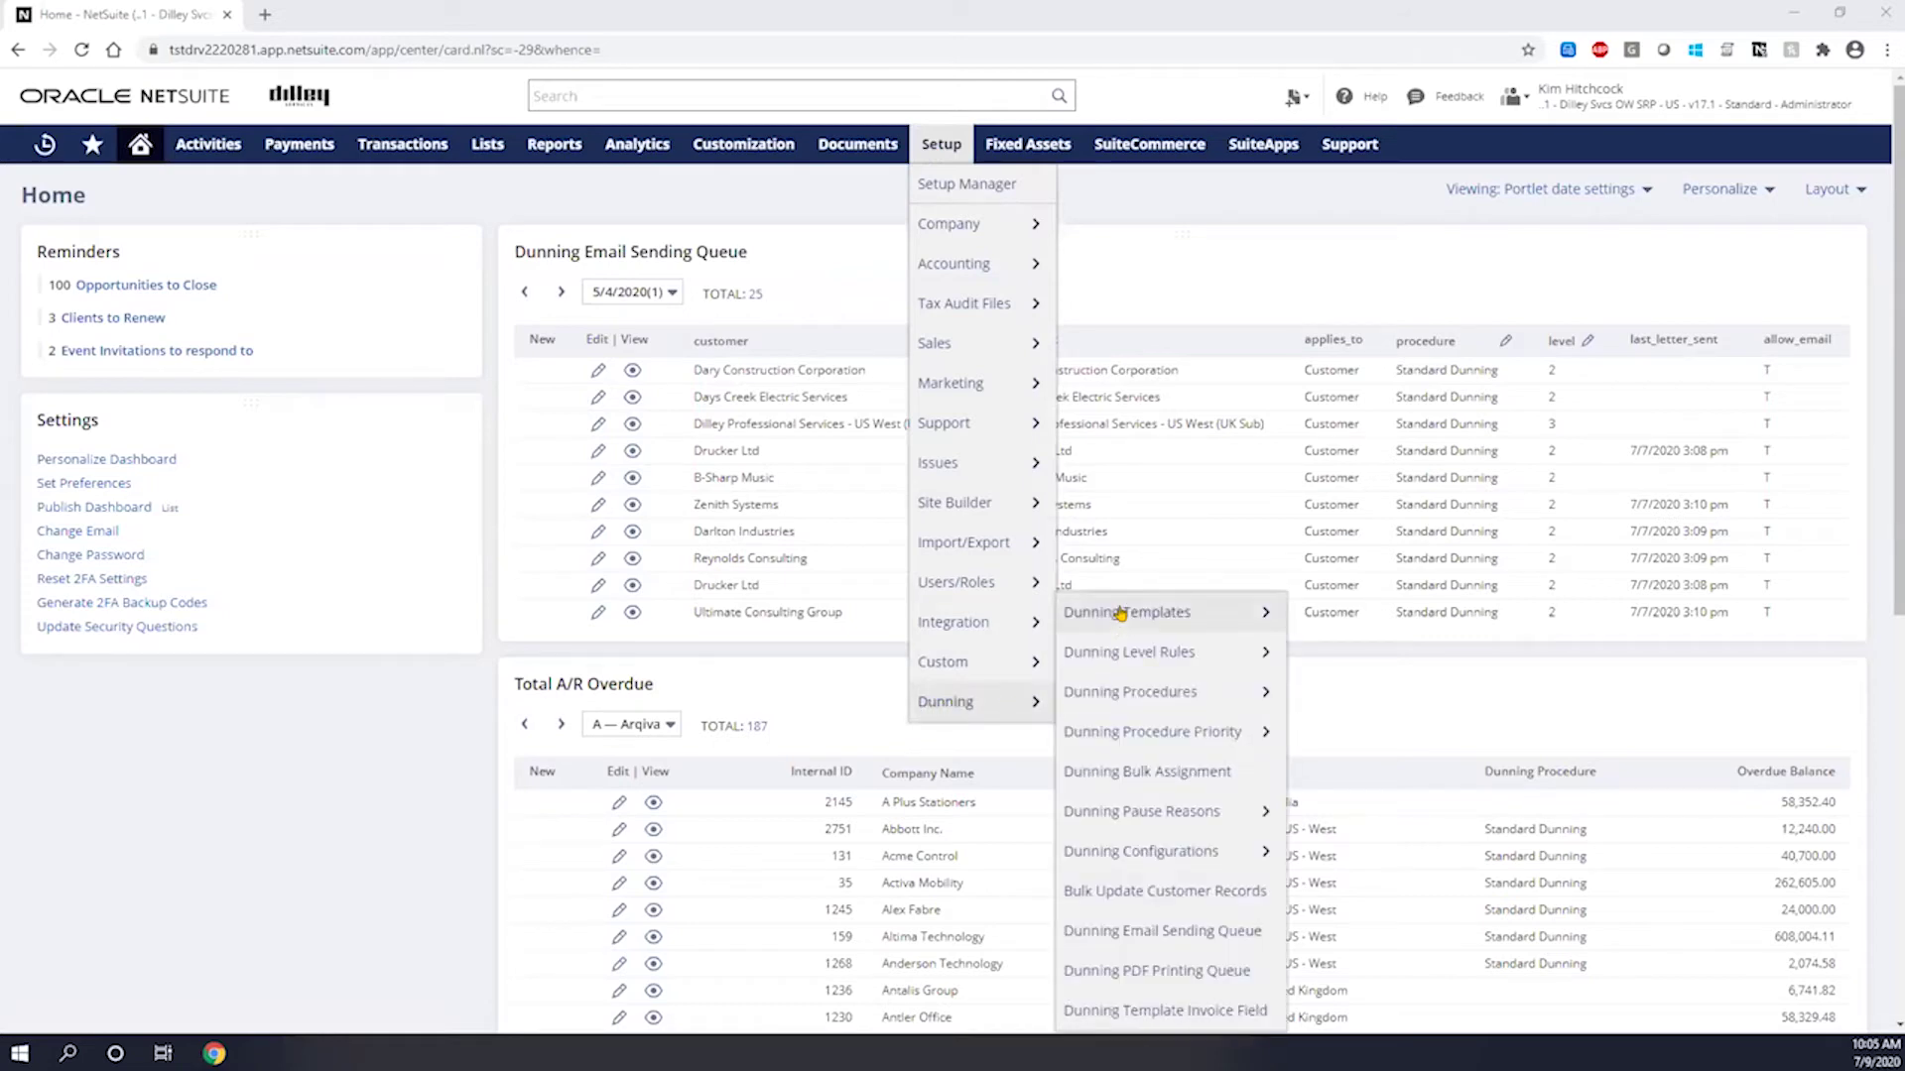
pyautogui.moveTo(1121, 613)
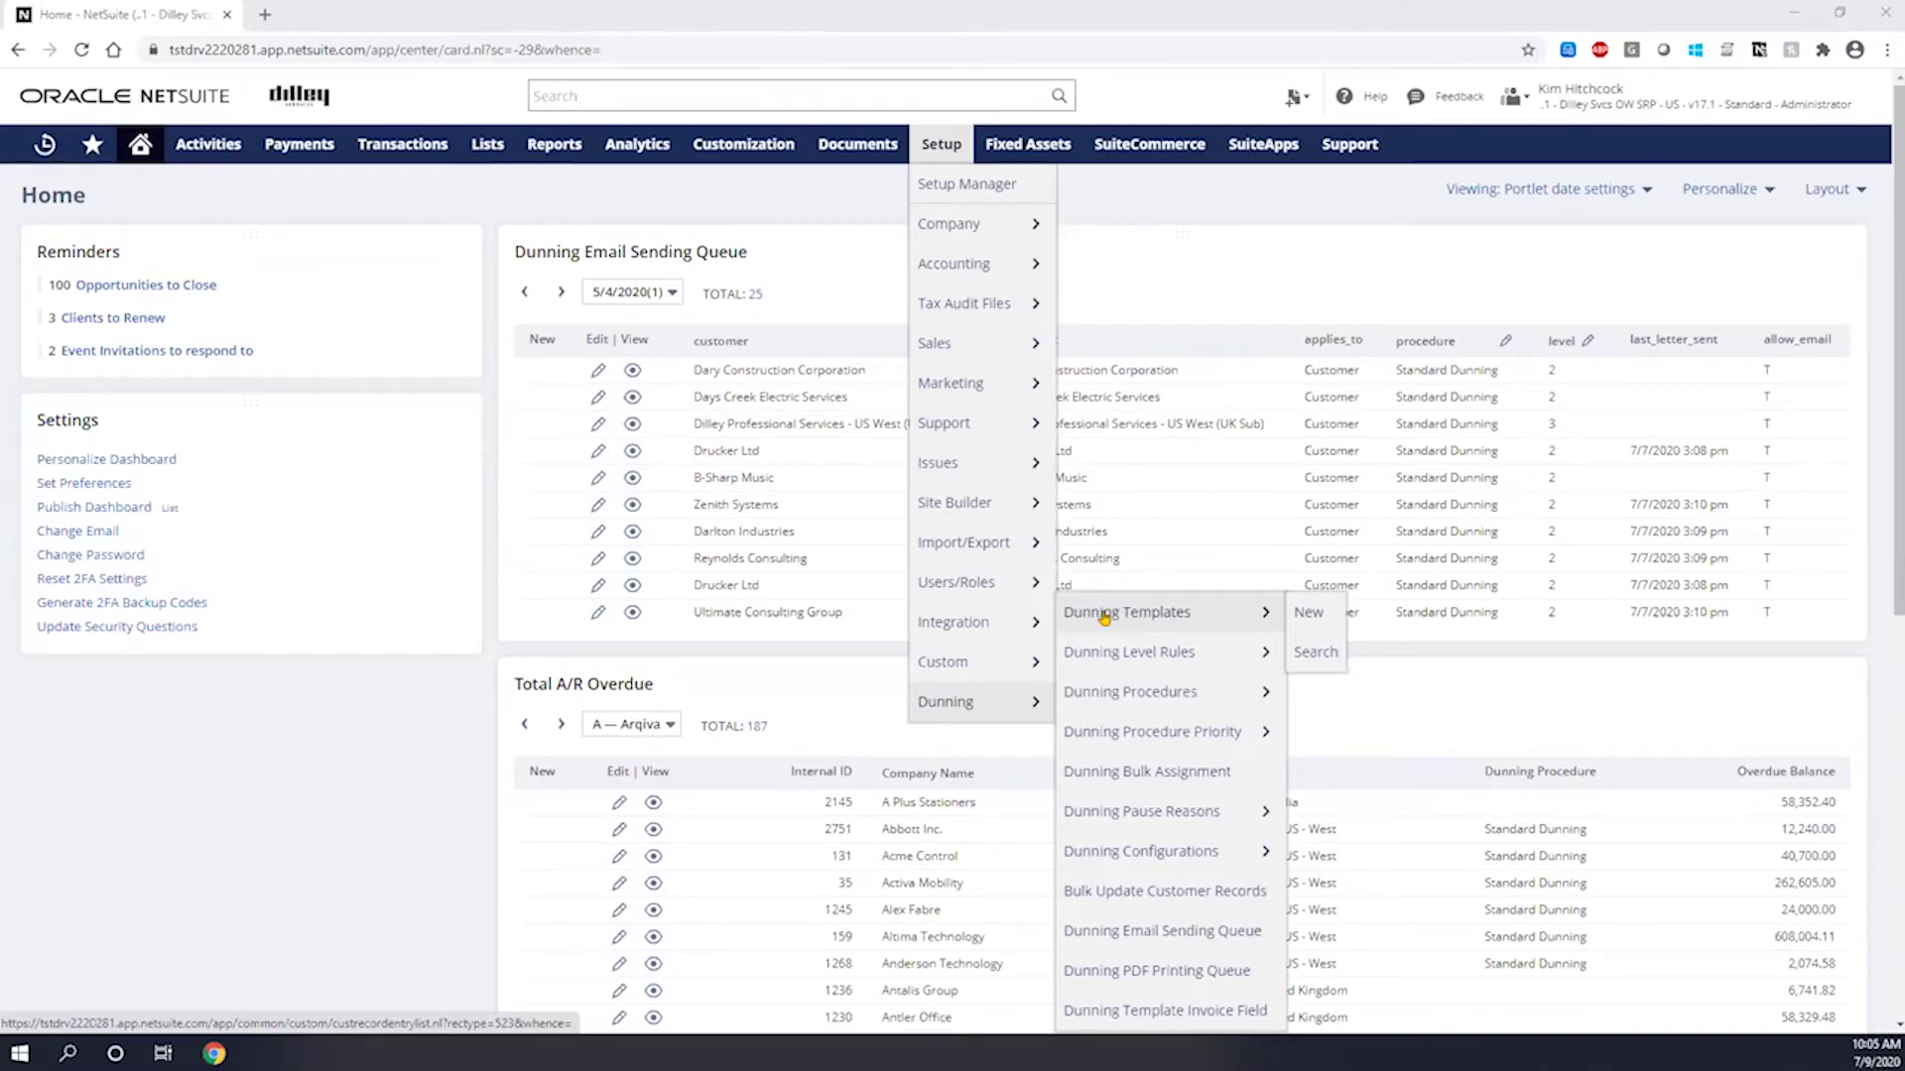
pyautogui.middleClick(1104, 618)
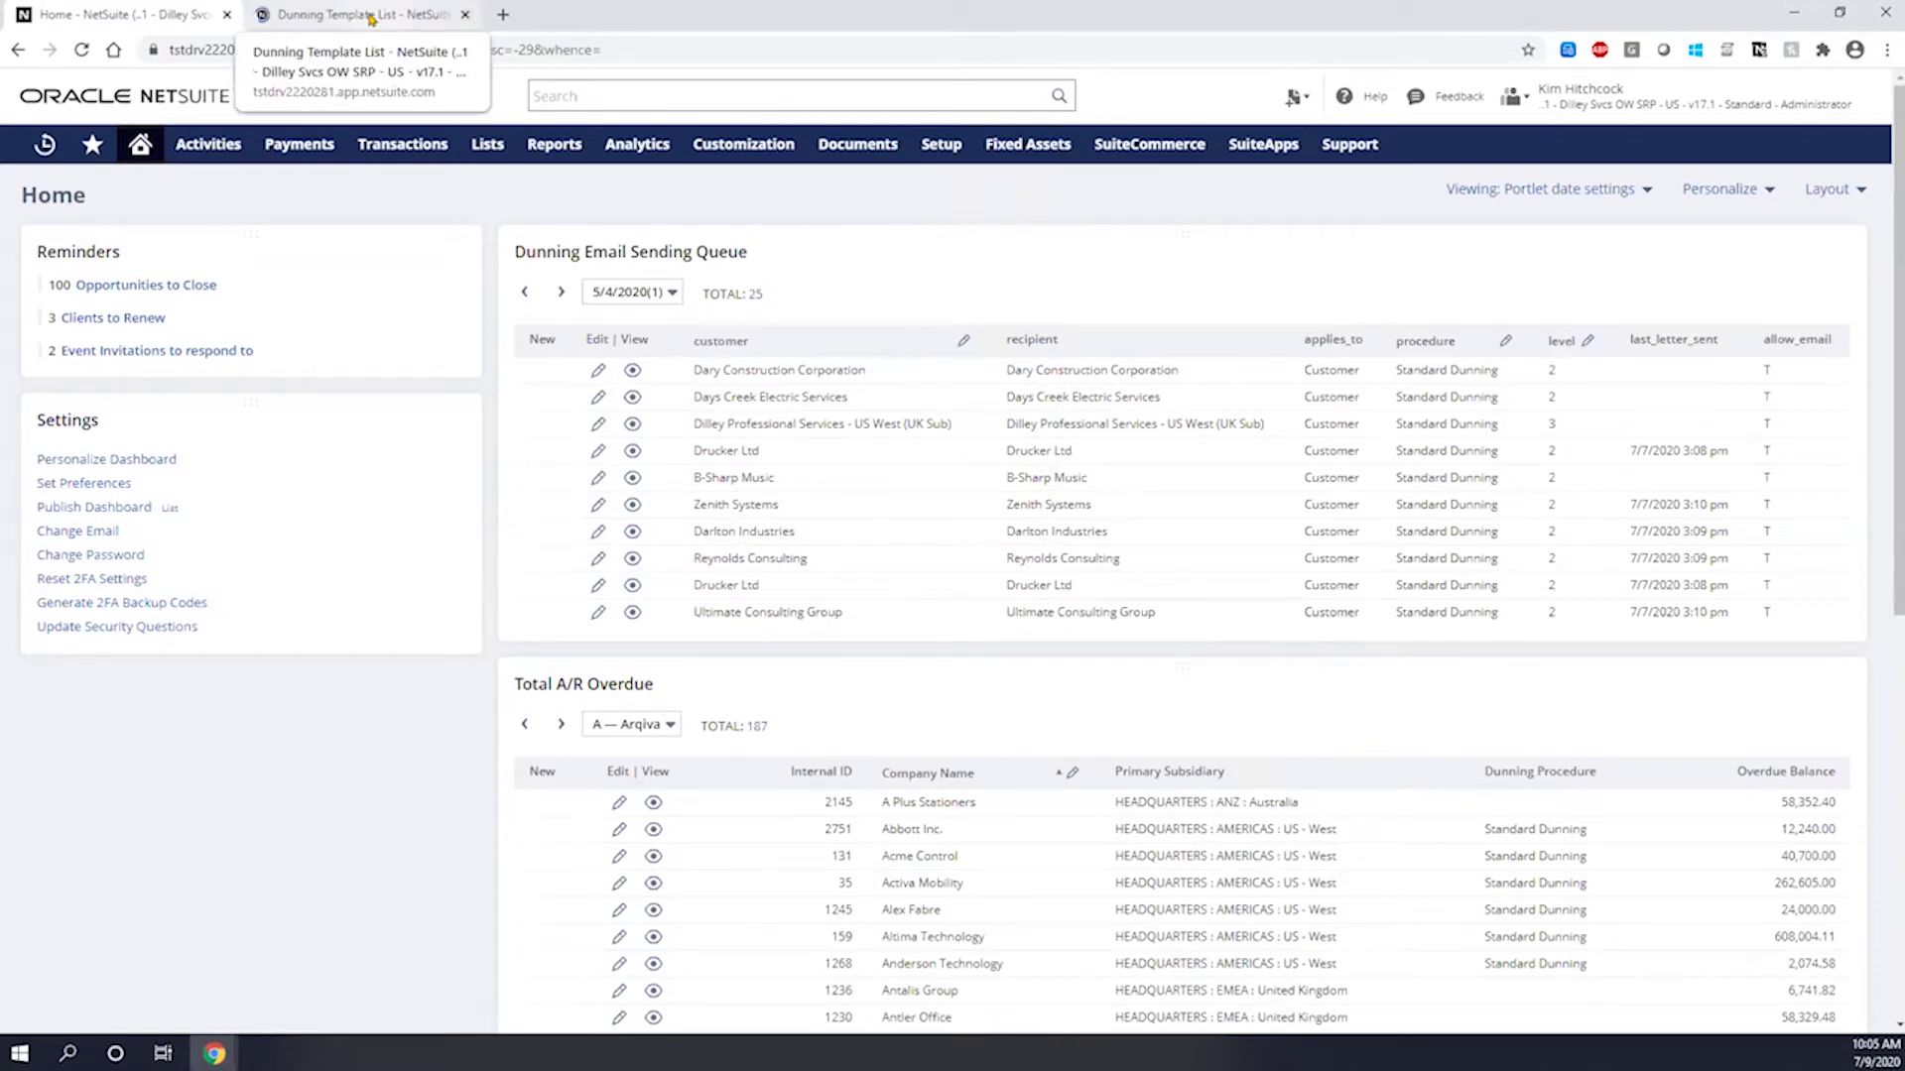
pyautogui.click(372, 16)
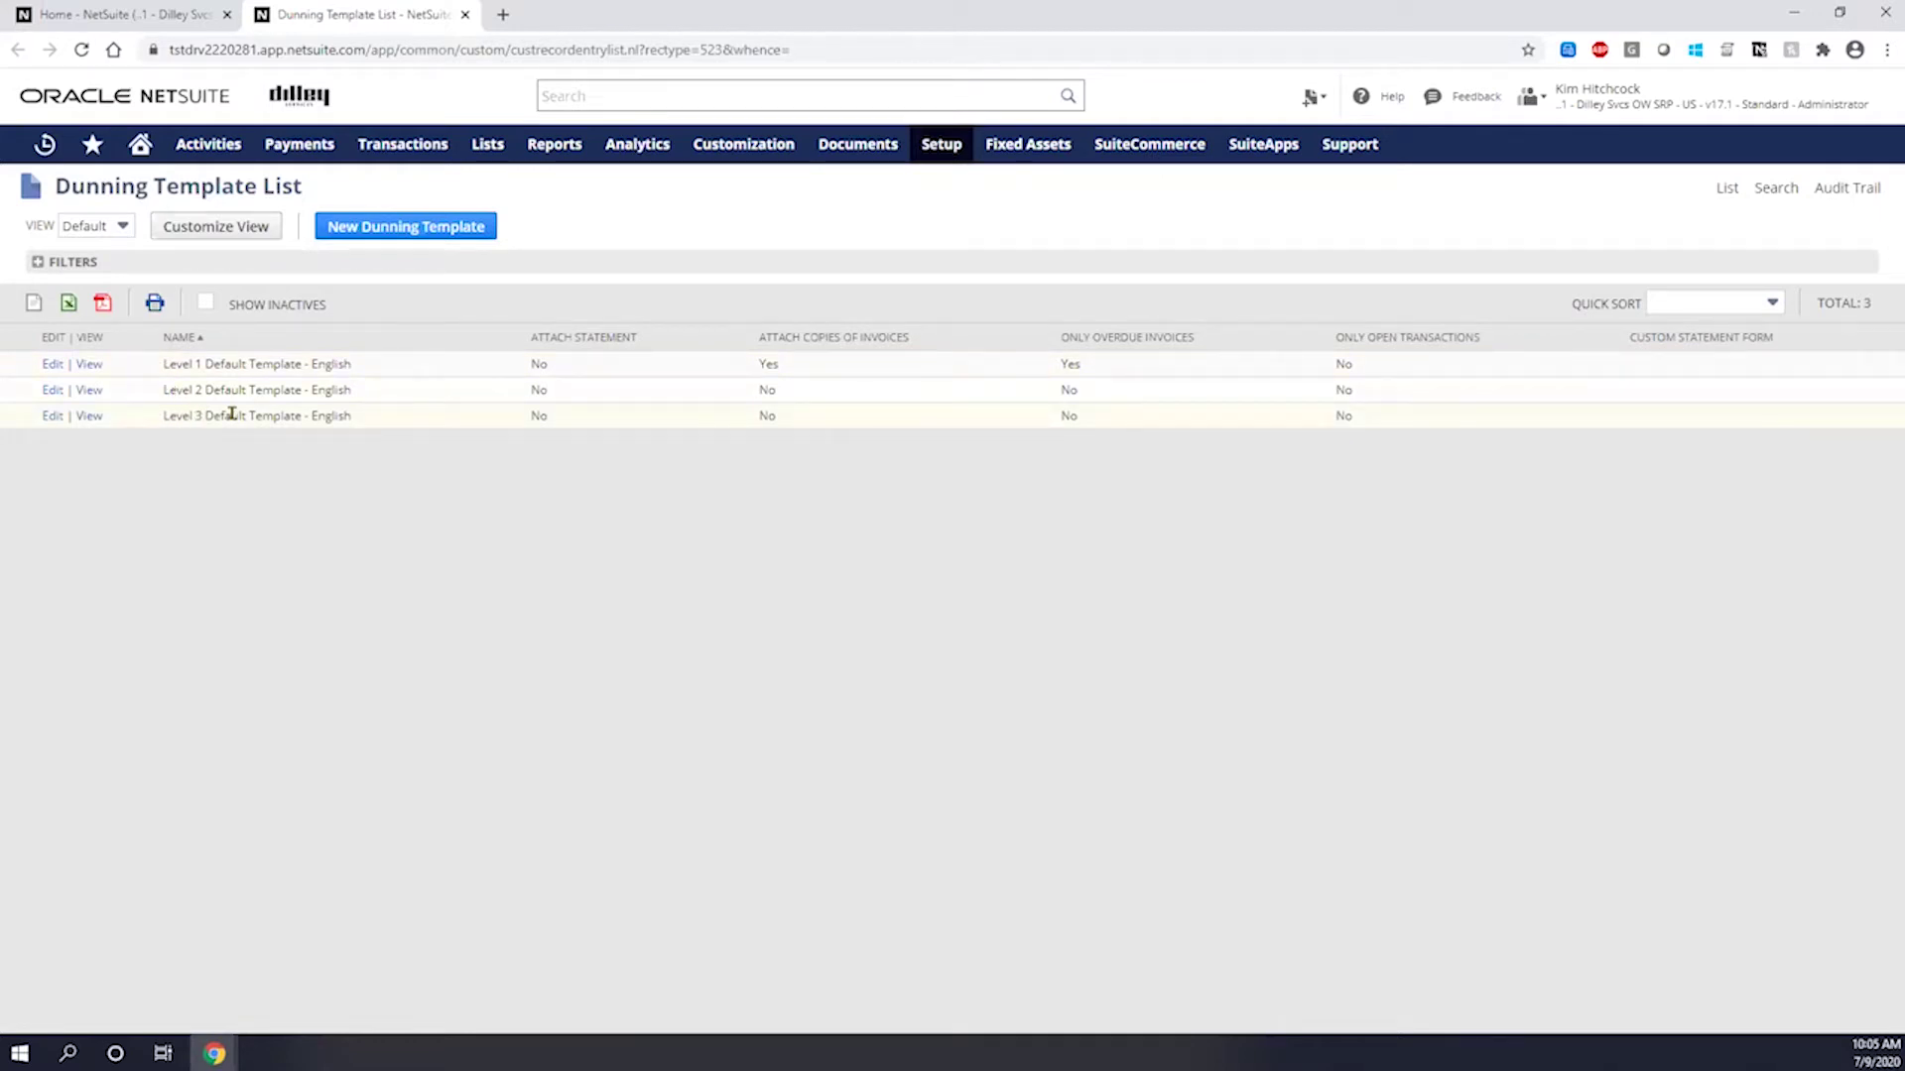
# View the Level 1 Default Template - English record and open the Email Templates list in a new tab
pyautogui.click(87, 365)
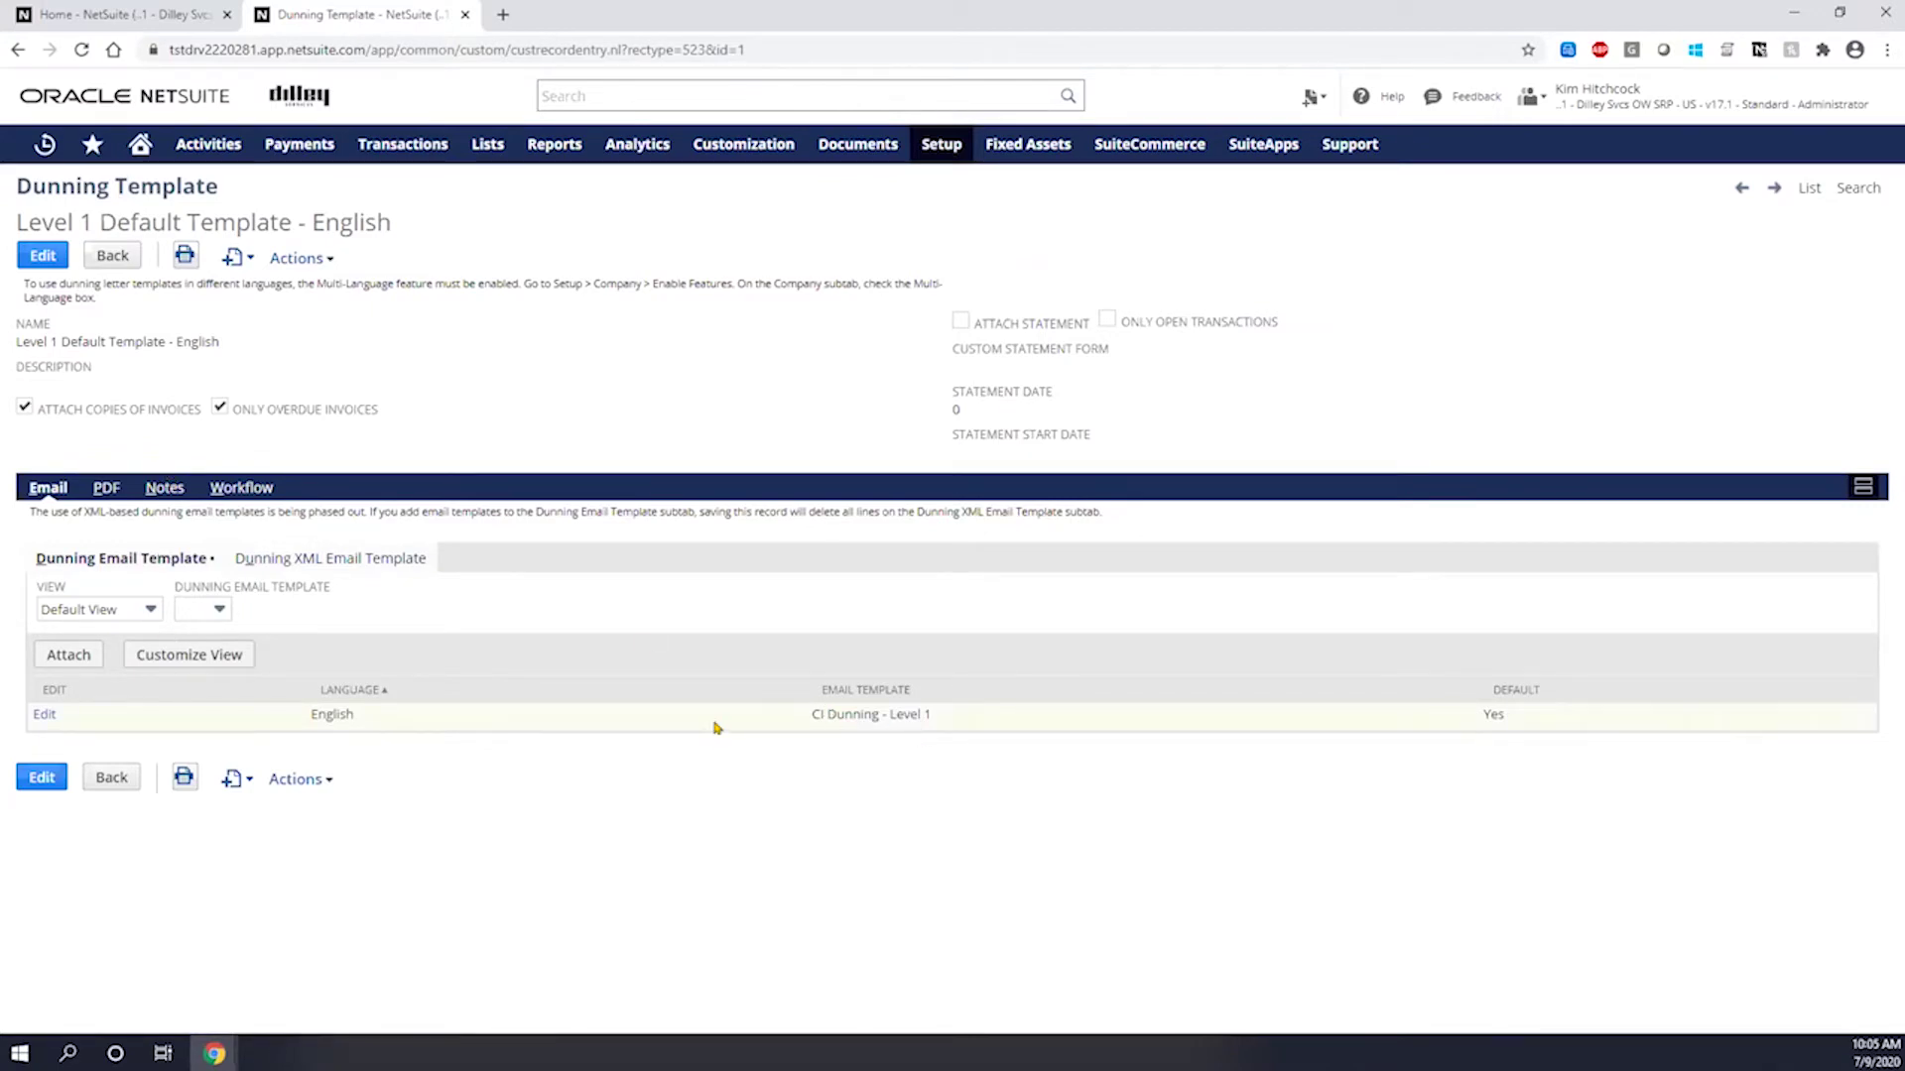
pyautogui.moveTo(841, 149)
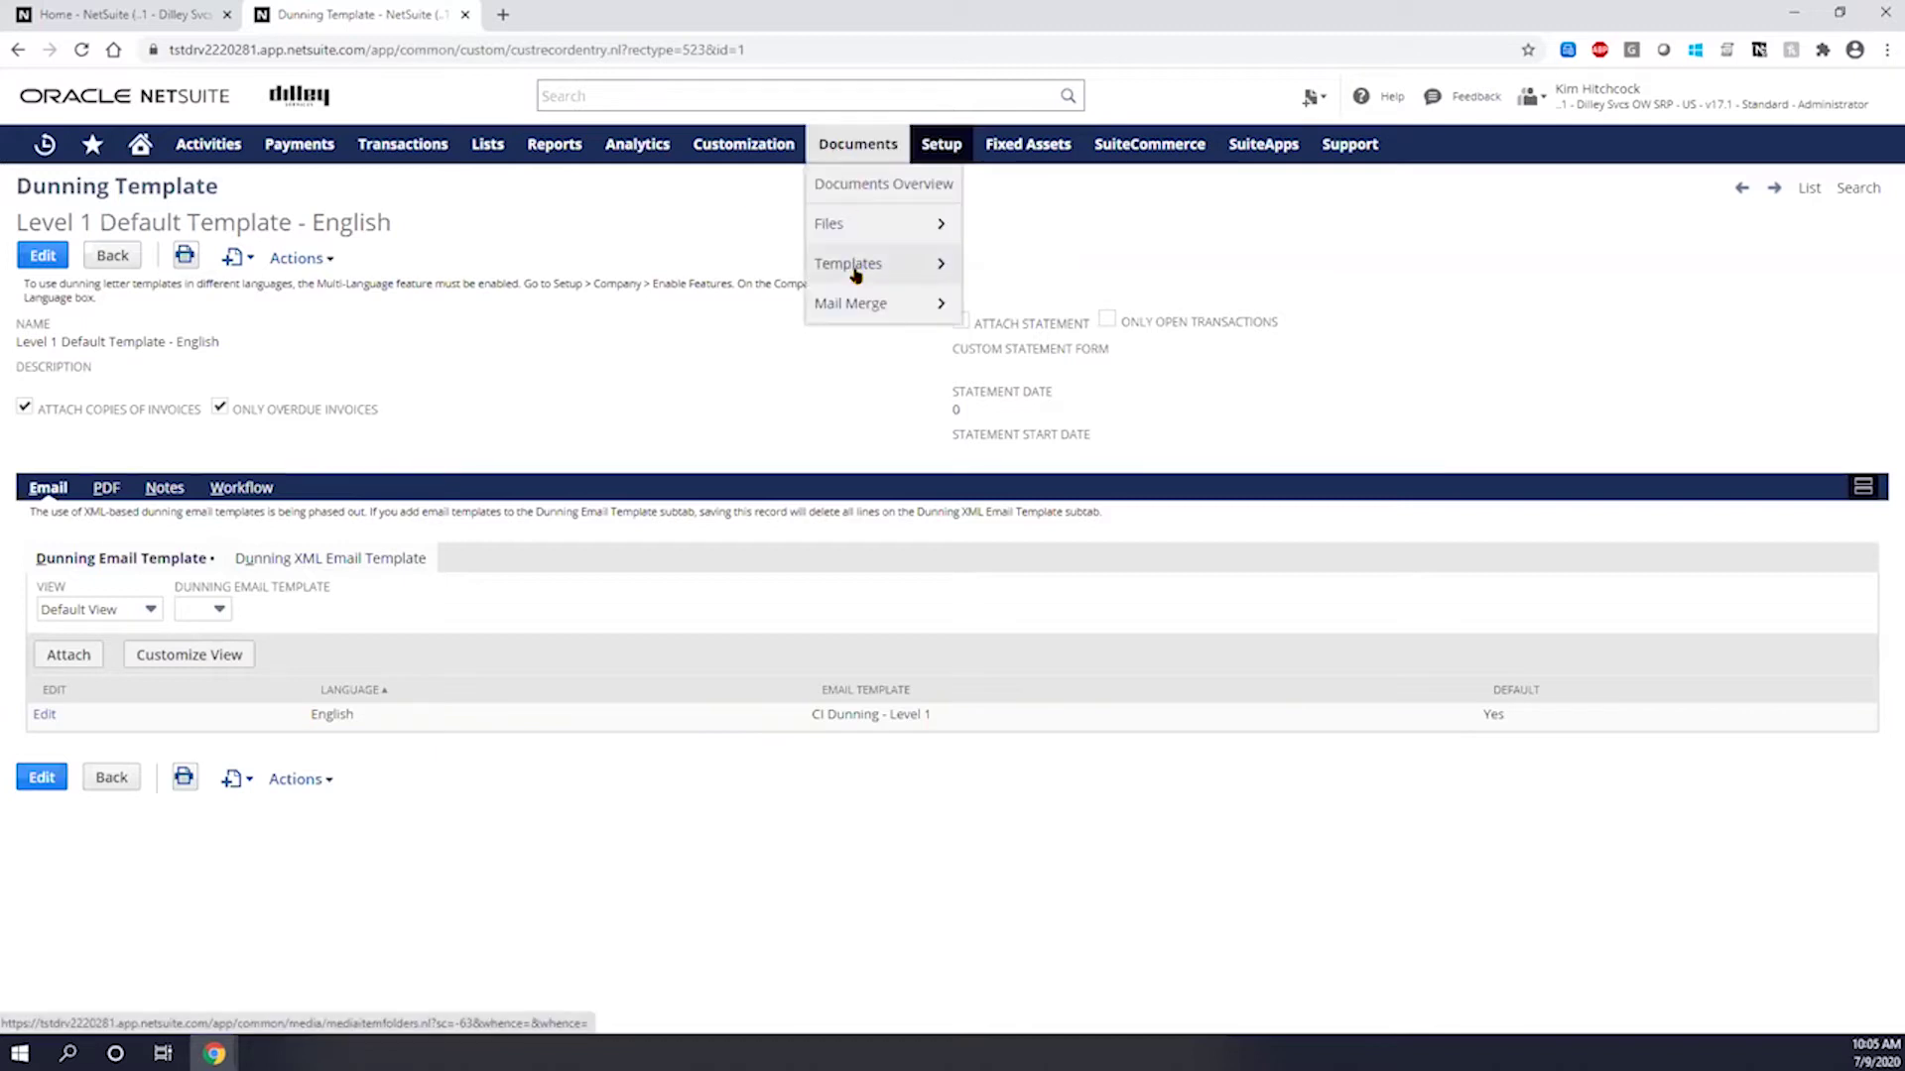
pyautogui.moveTo(855, 274)
pyautogui.moveTo(1020, 264)
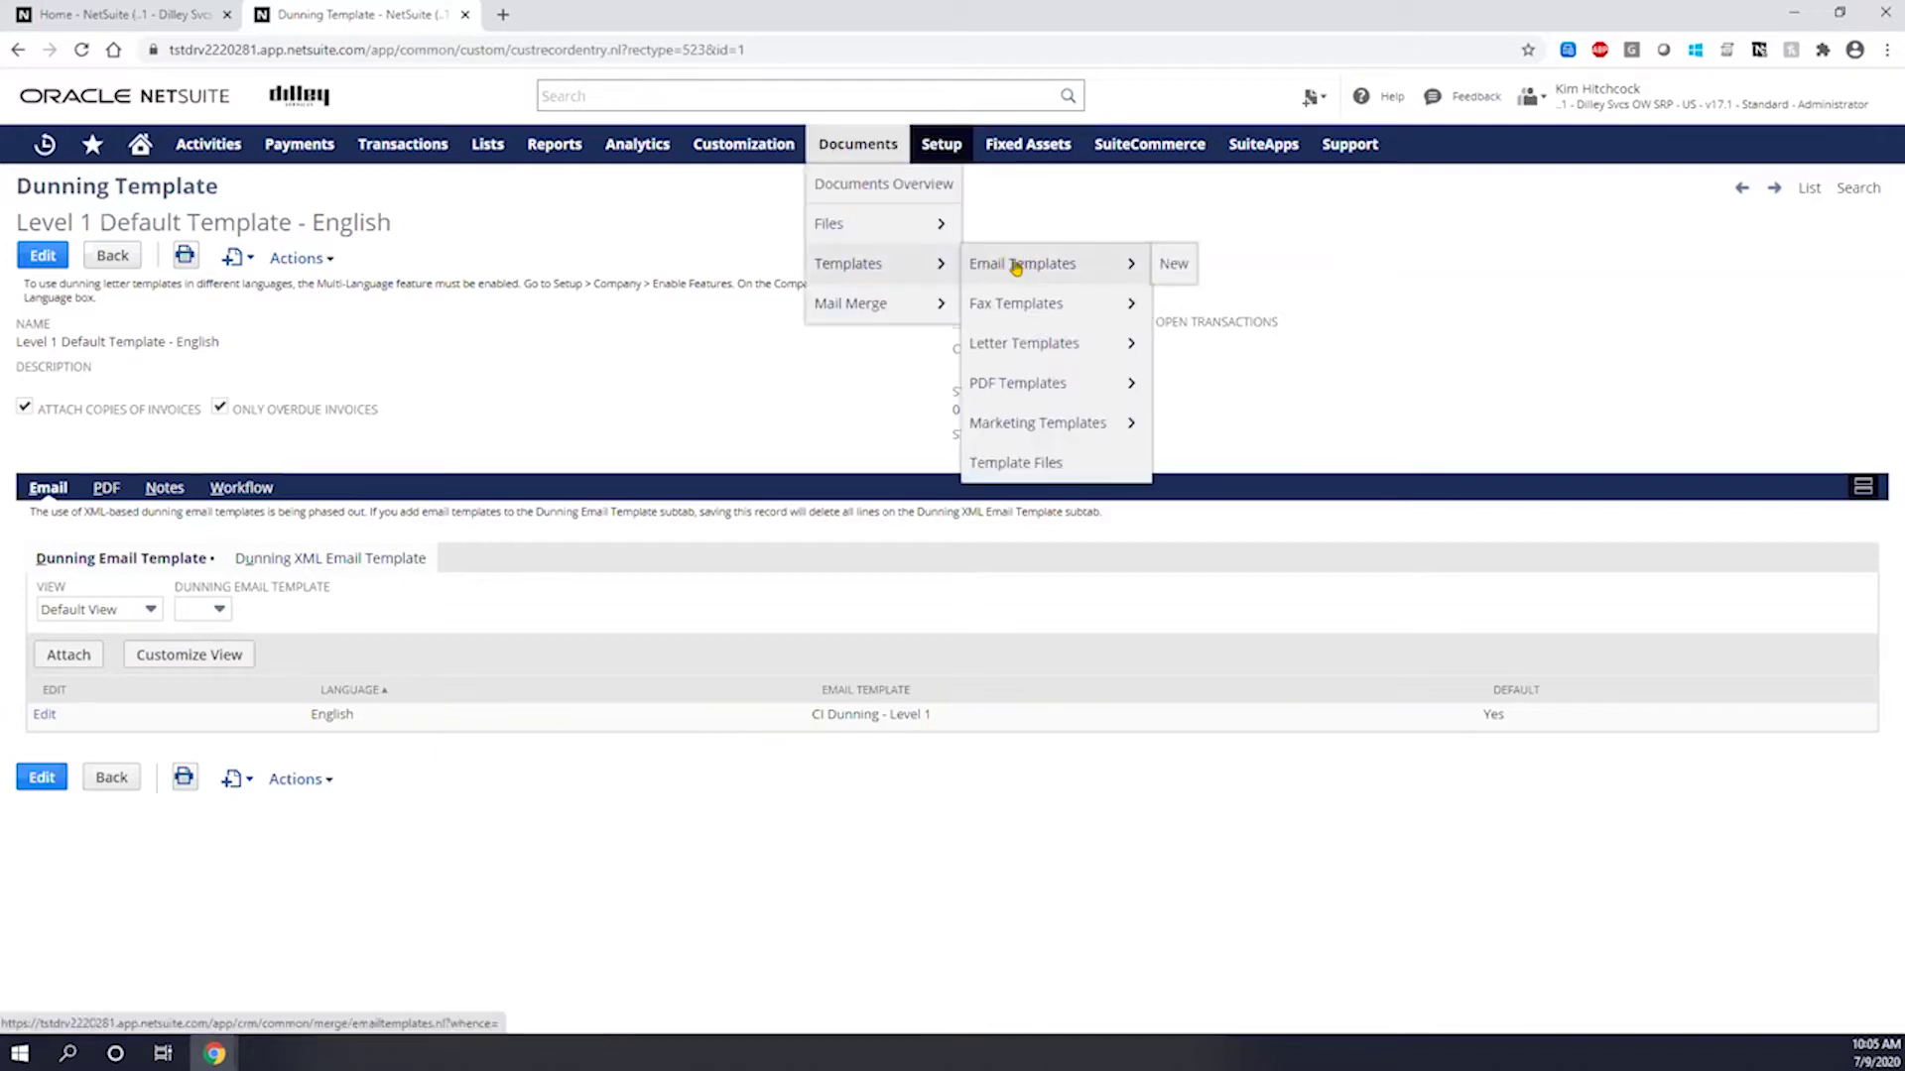
pyautogui.rightClick(1032, 266)
pyautogui.click(1077, 279)
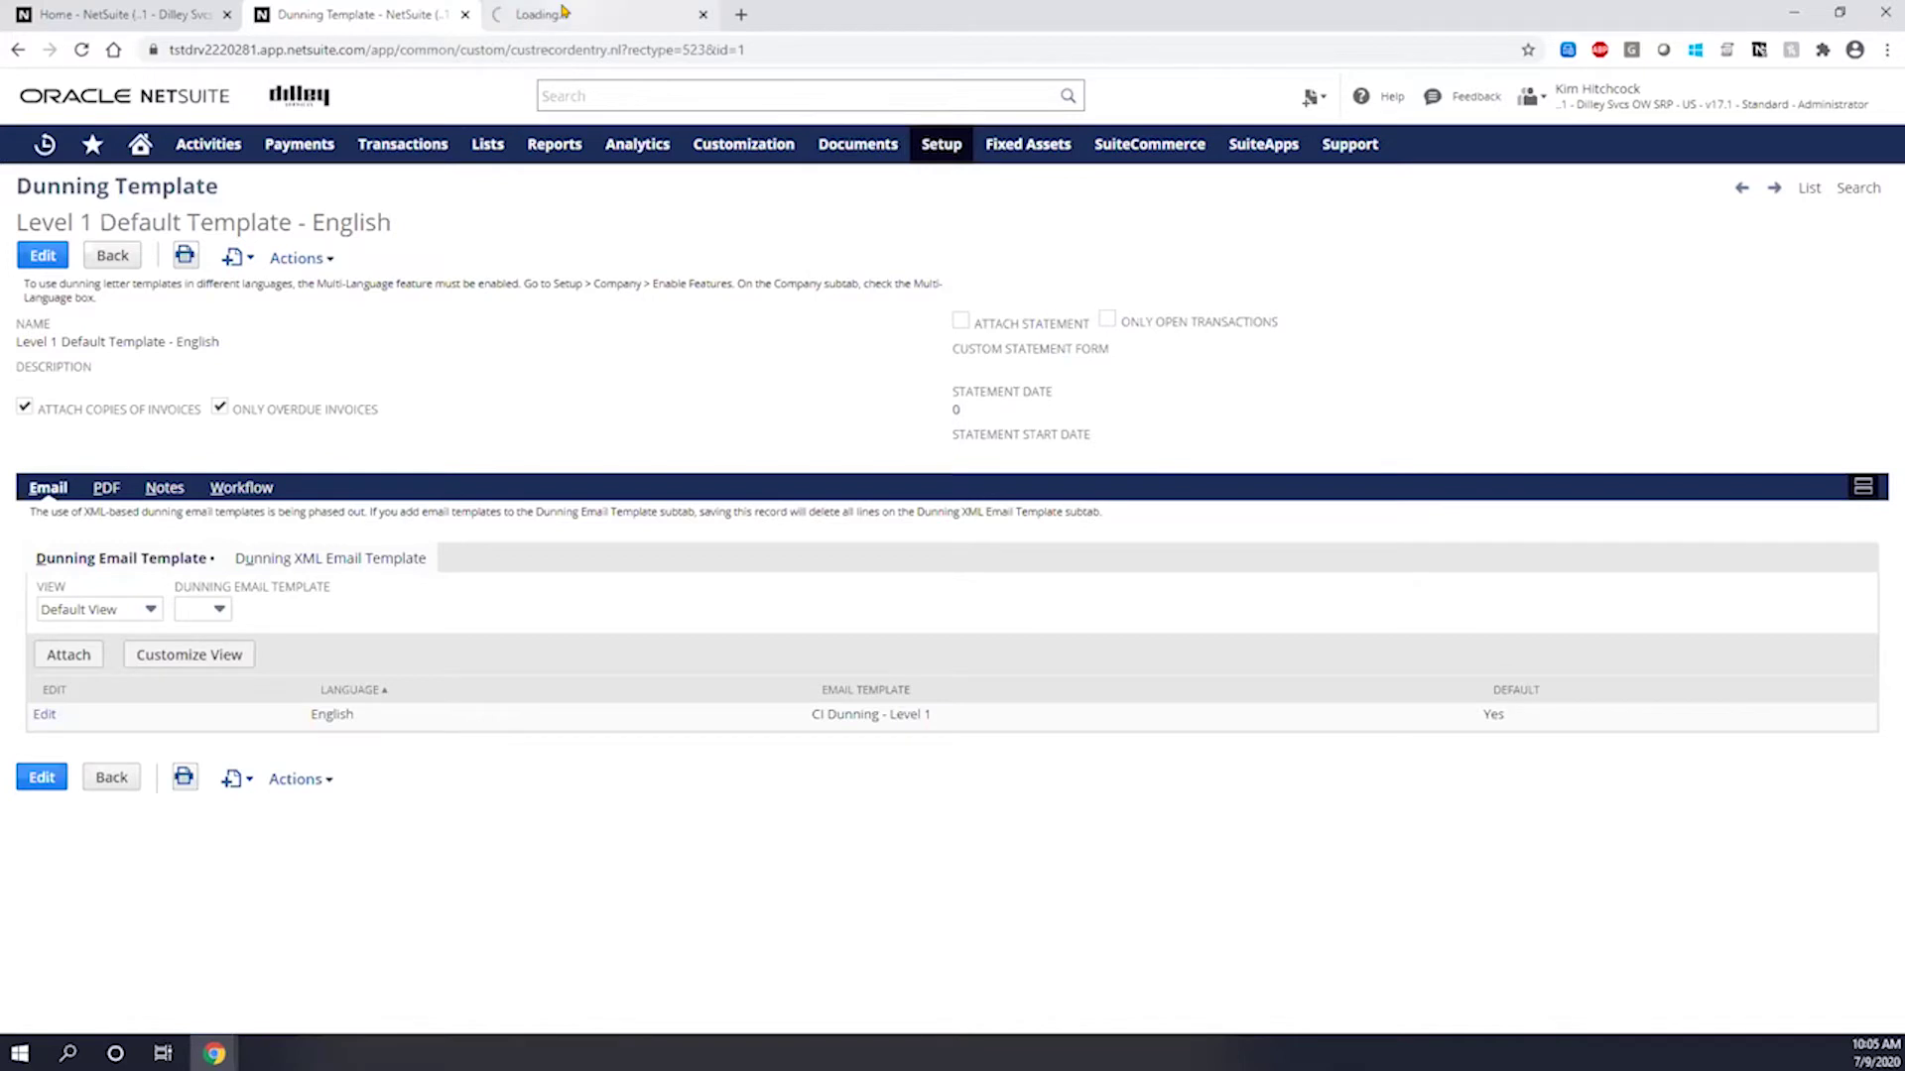
# Open CI Dunning - Level 3 for editing and compare it with the Level 1 dunning template record
pyautogui.click(565, 14)
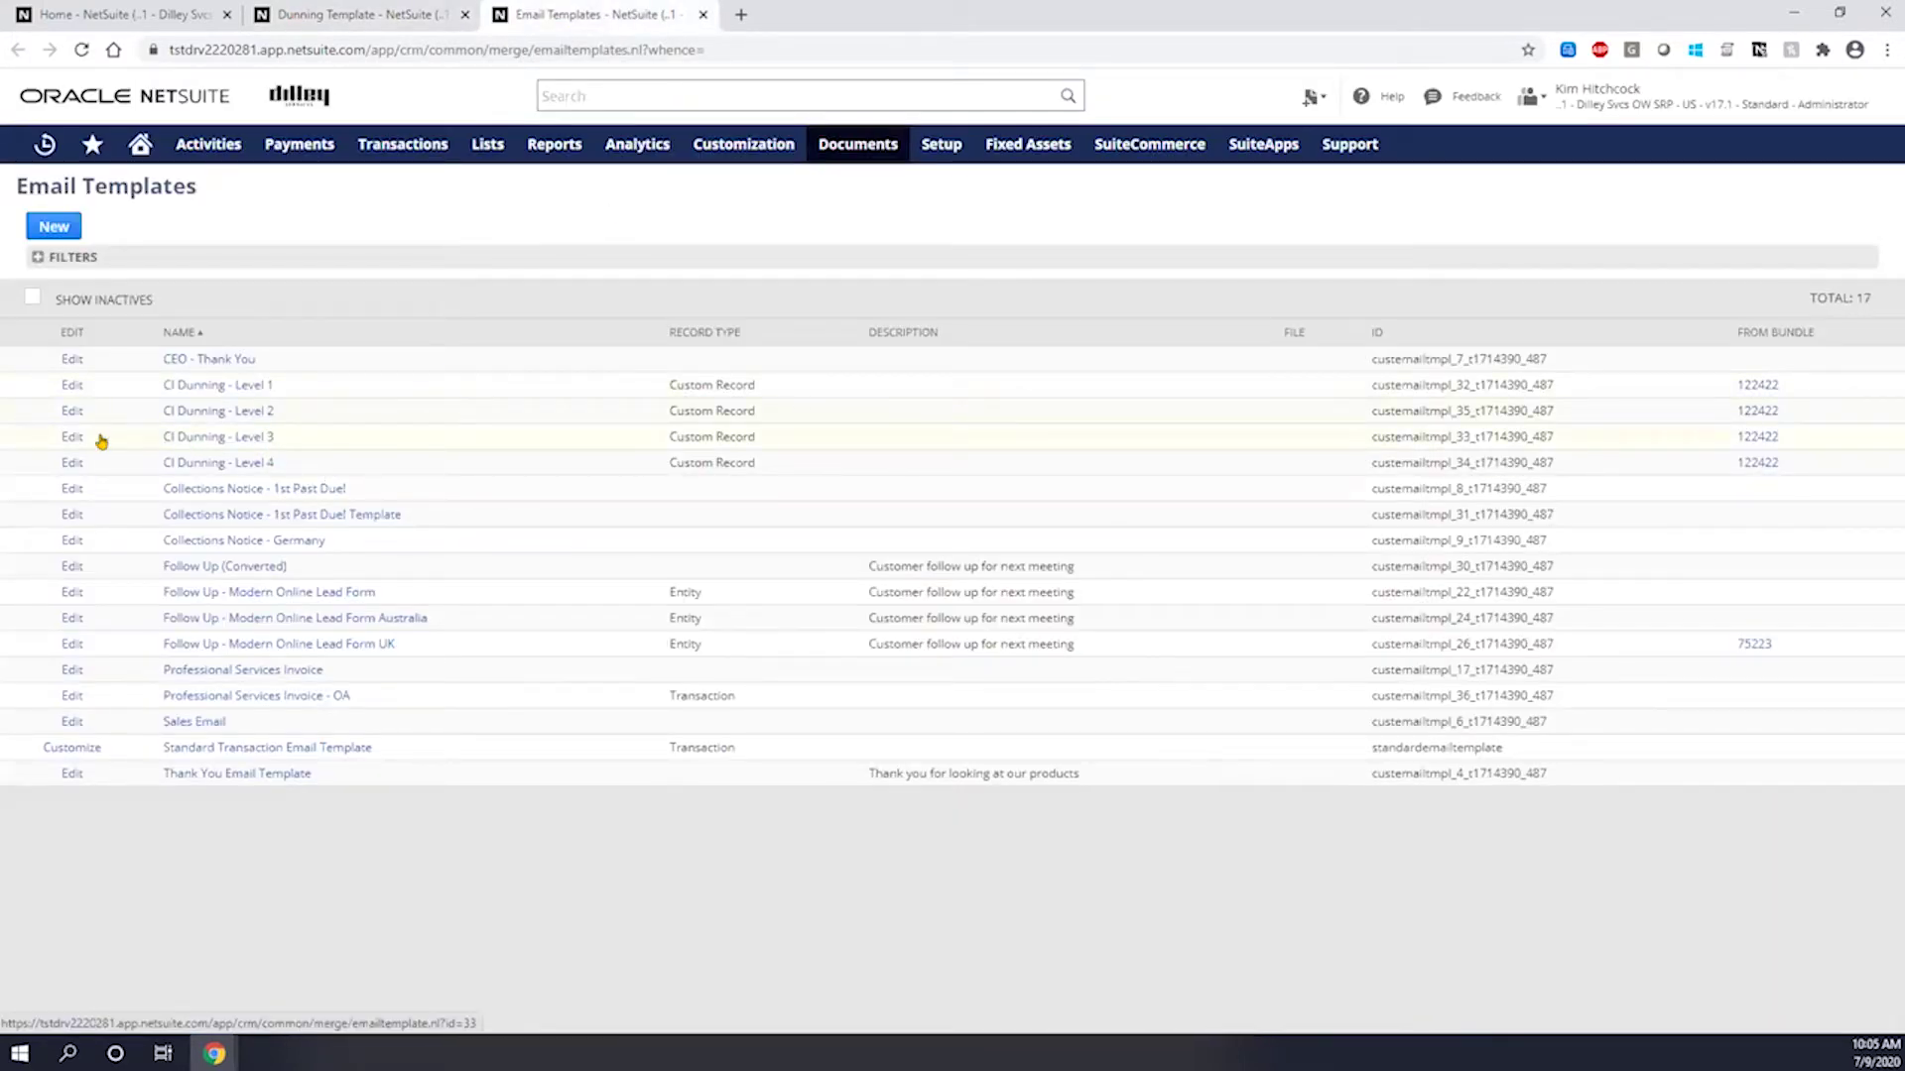
pyautogui.click(68, 440)
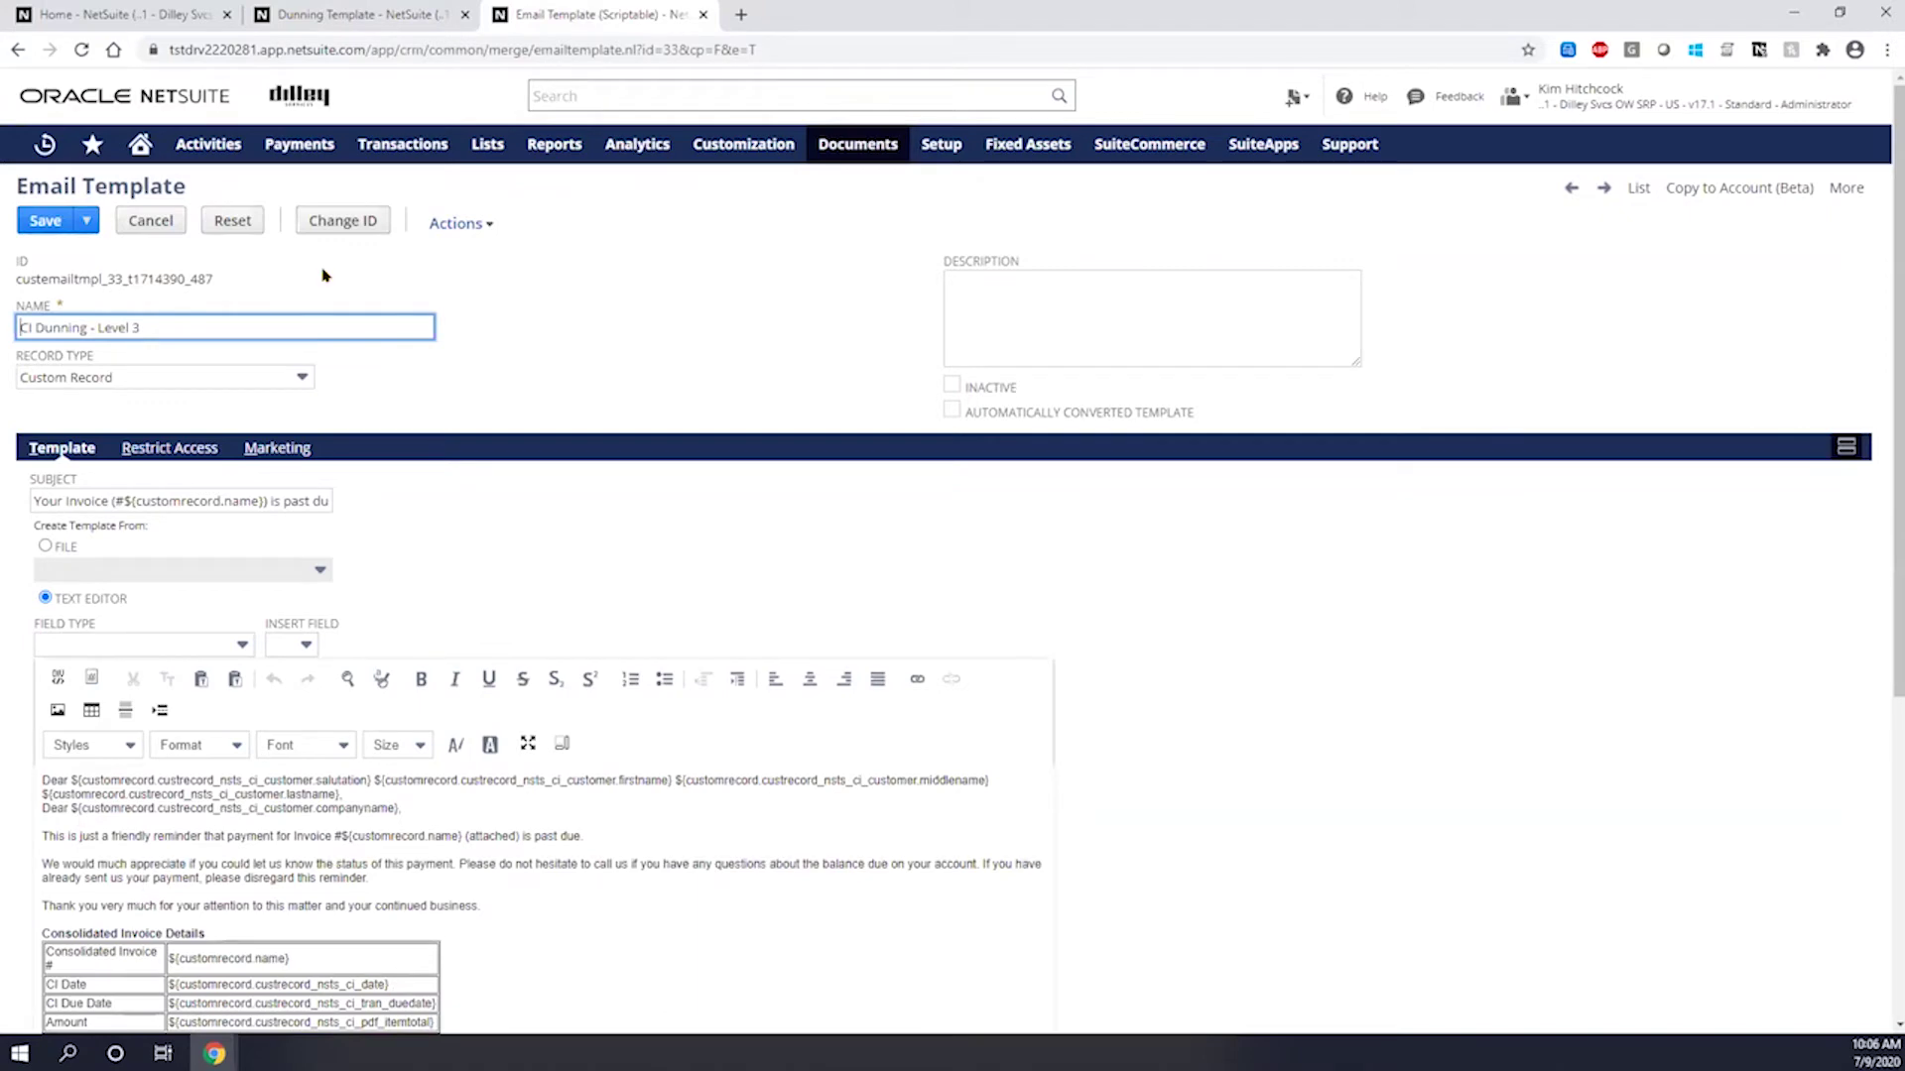
pyautogui.click(341, 12)
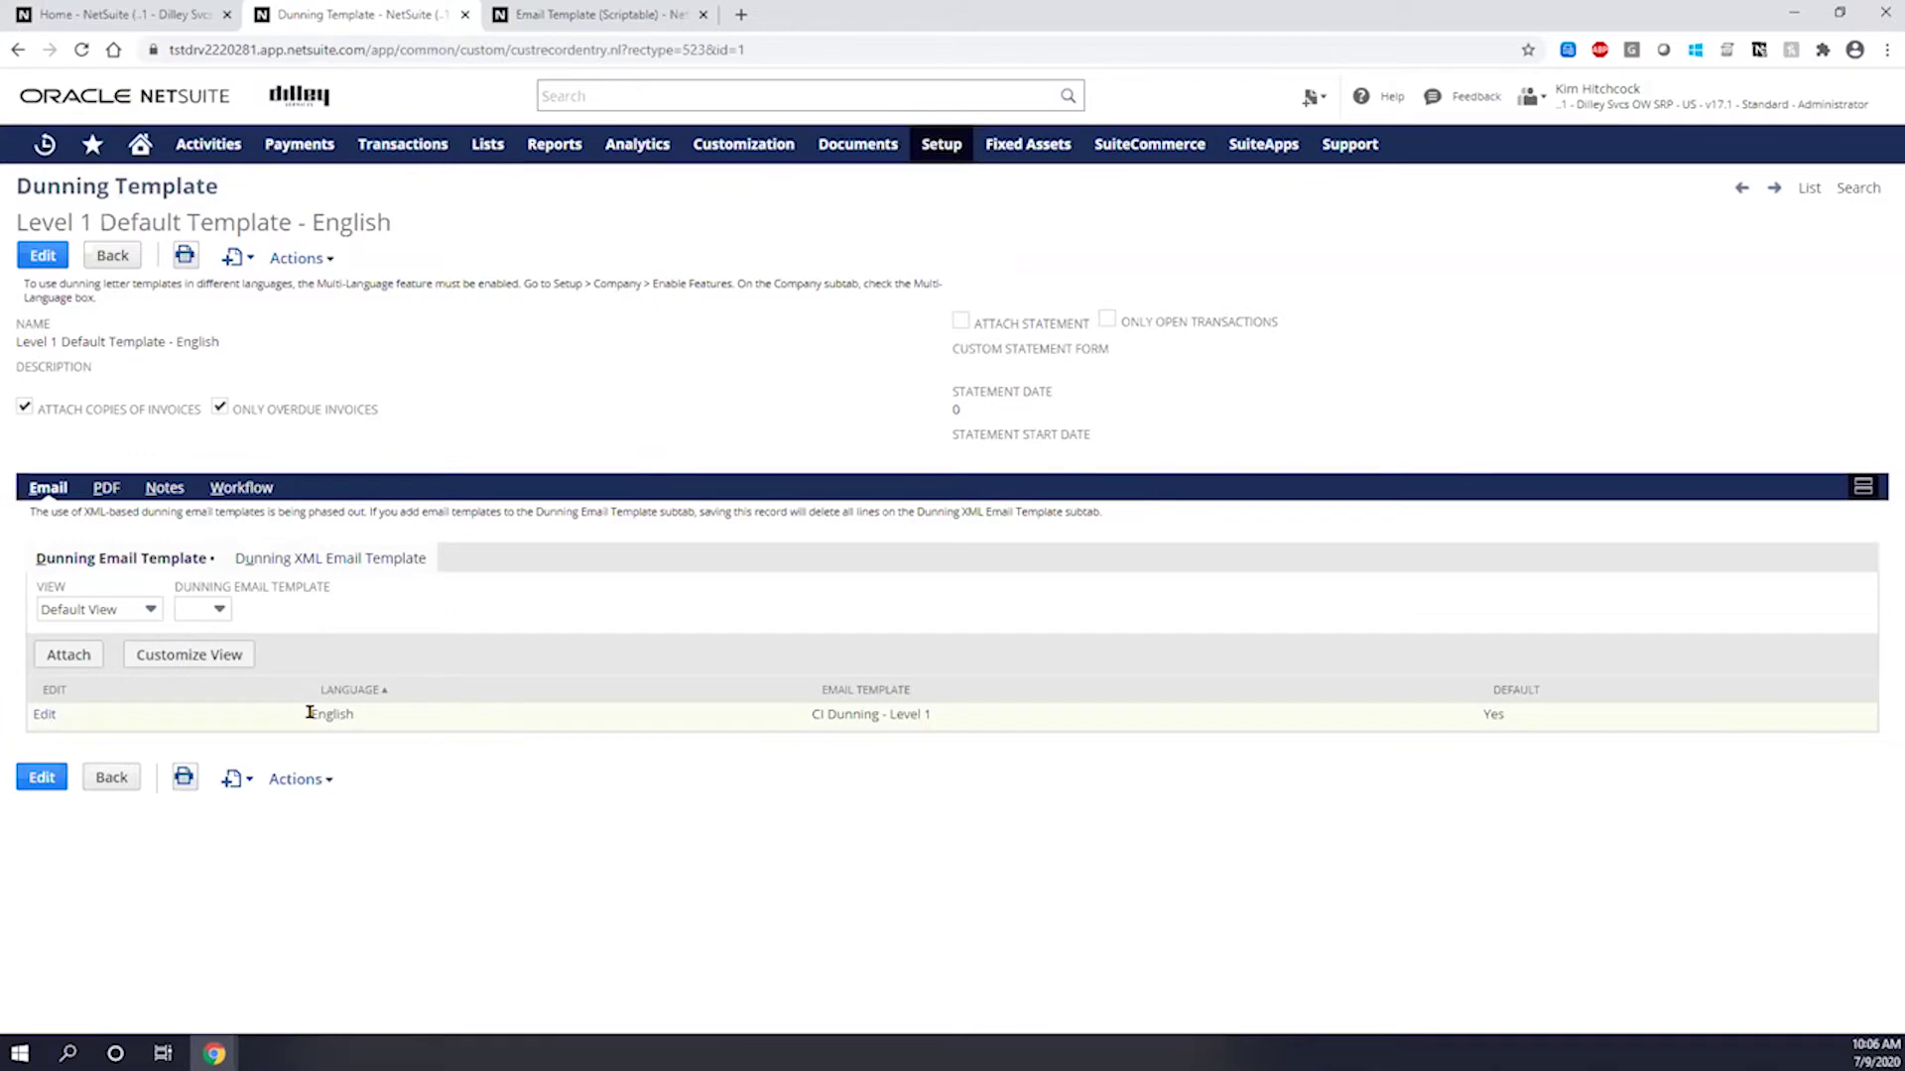
pyautogui.click(625, 14)
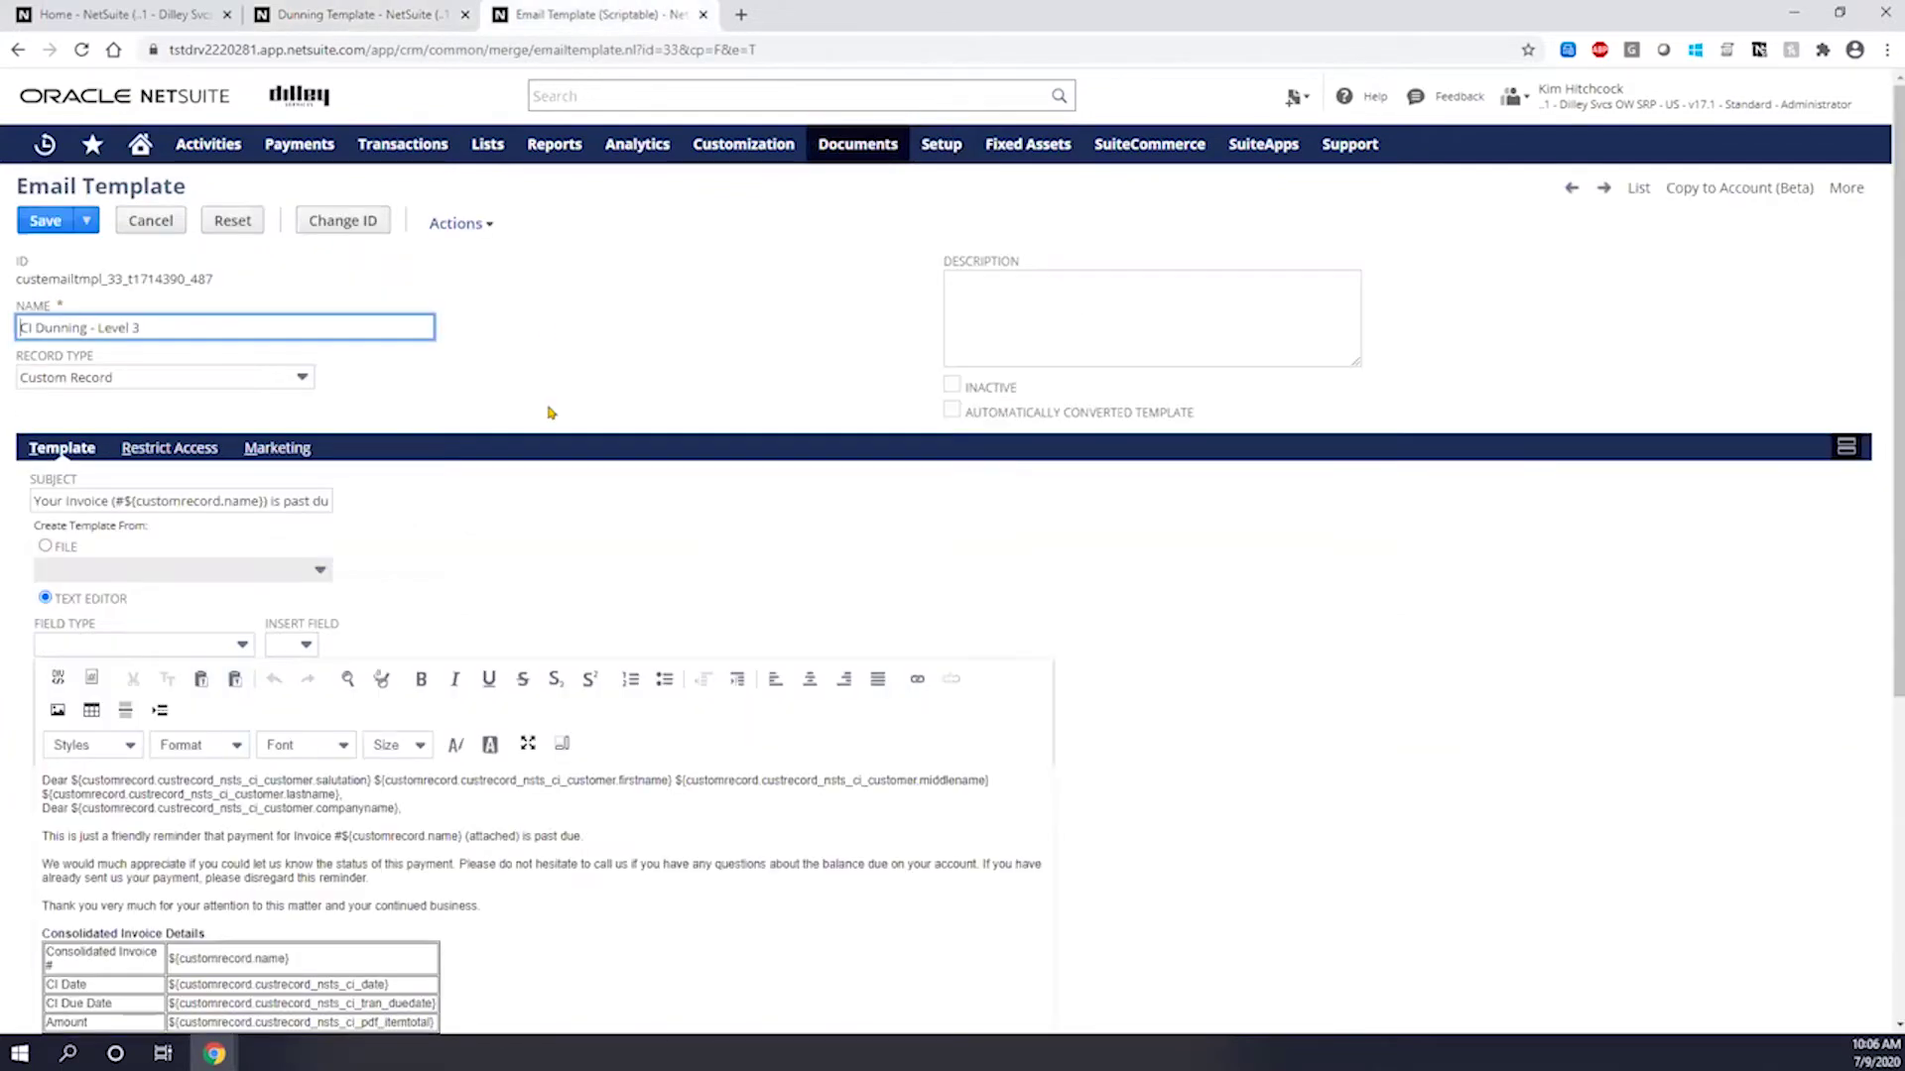
pyautogui.click(382, 15)
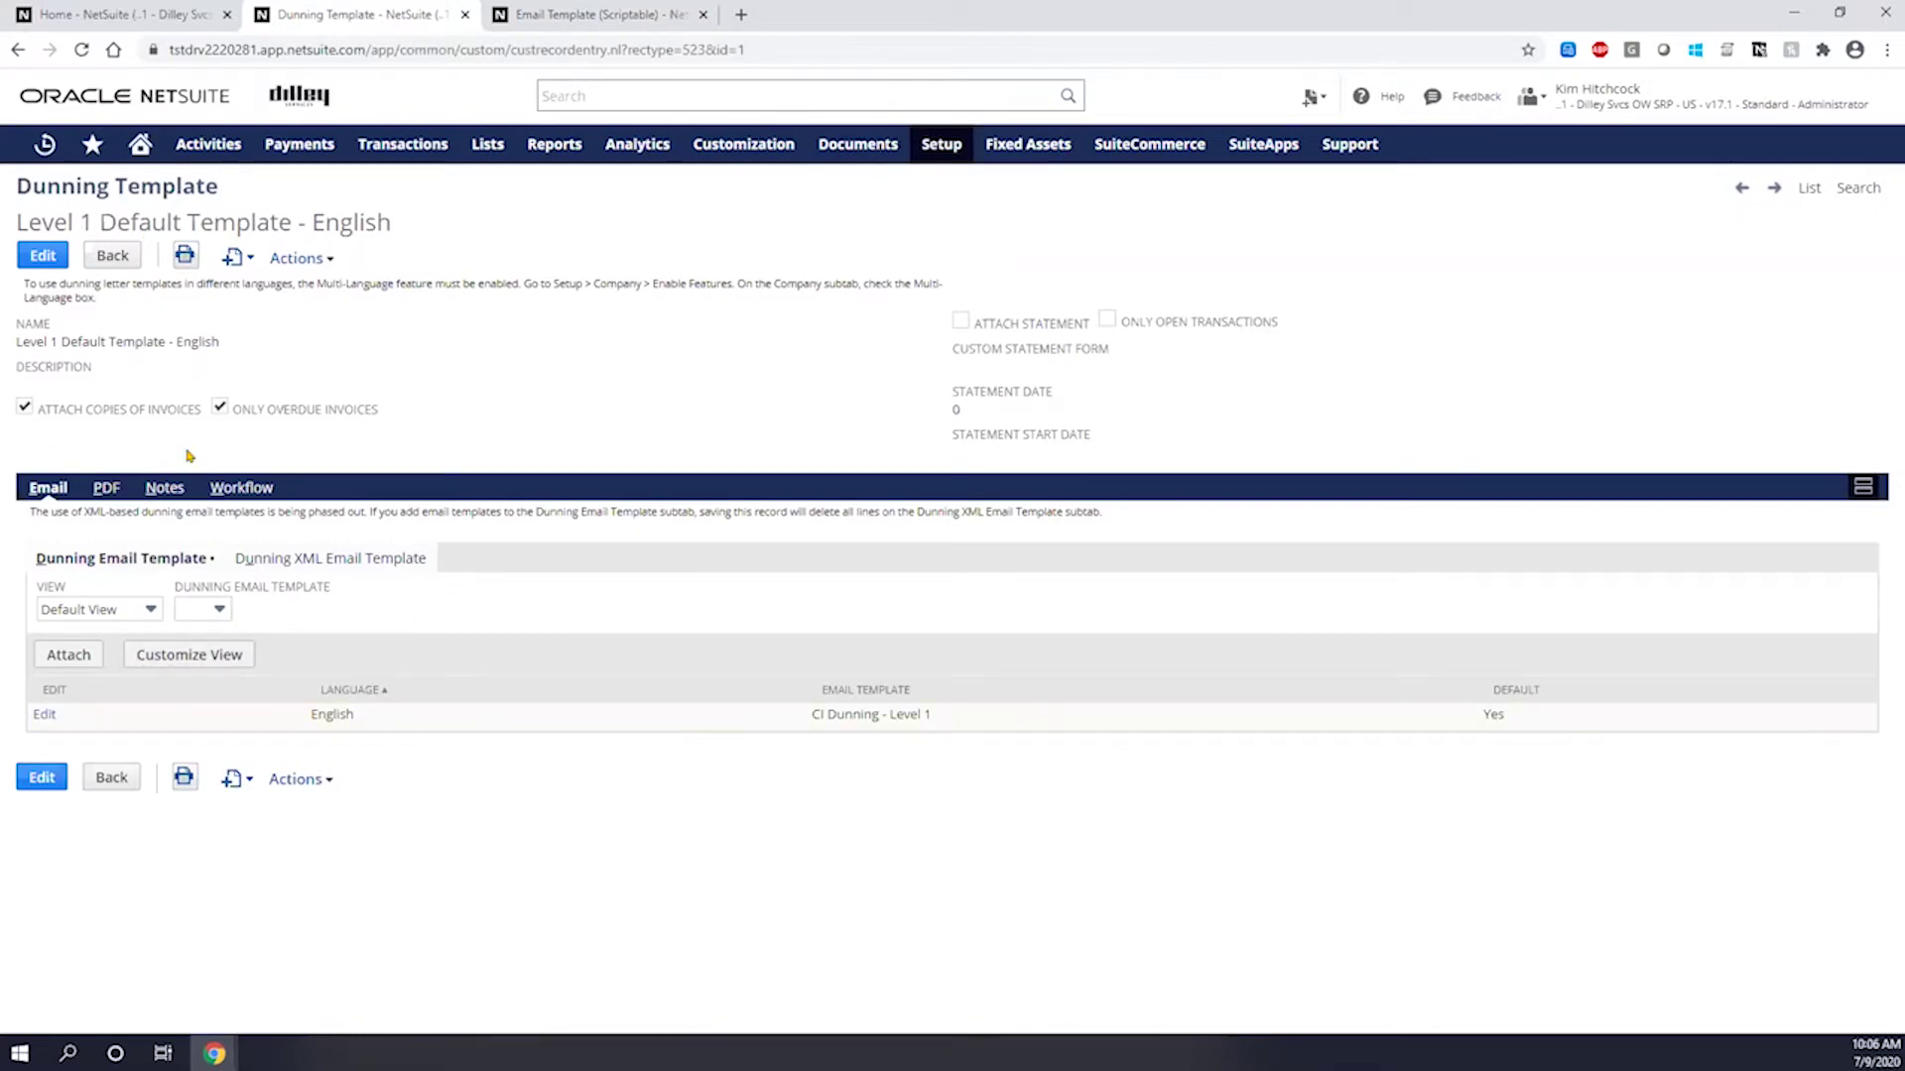
pyautogui.click(557, 16)
# Read through the Level 3 past-due reminder body, then go back to the Level 1 template record
pyautogui.scroll(-2, 427, 794)
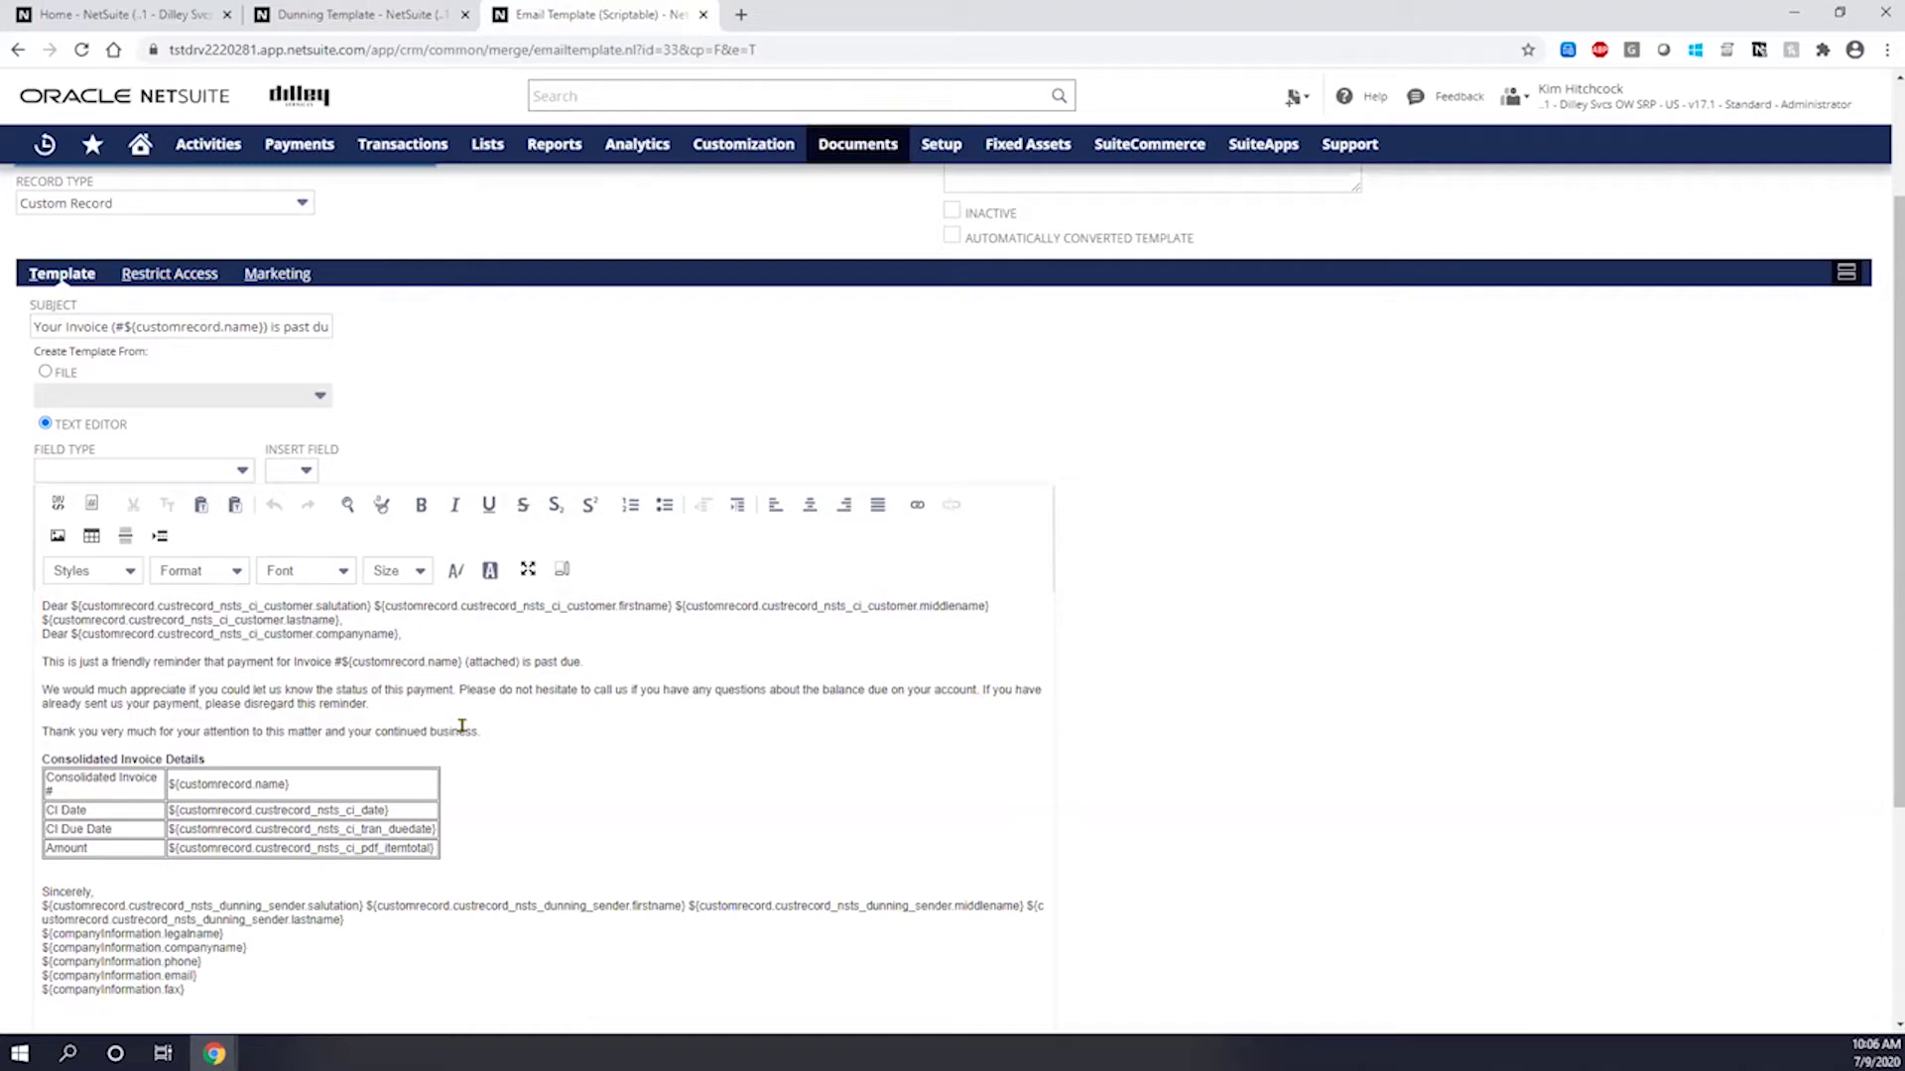
pyautogui.scroll(-1, 481, 761)
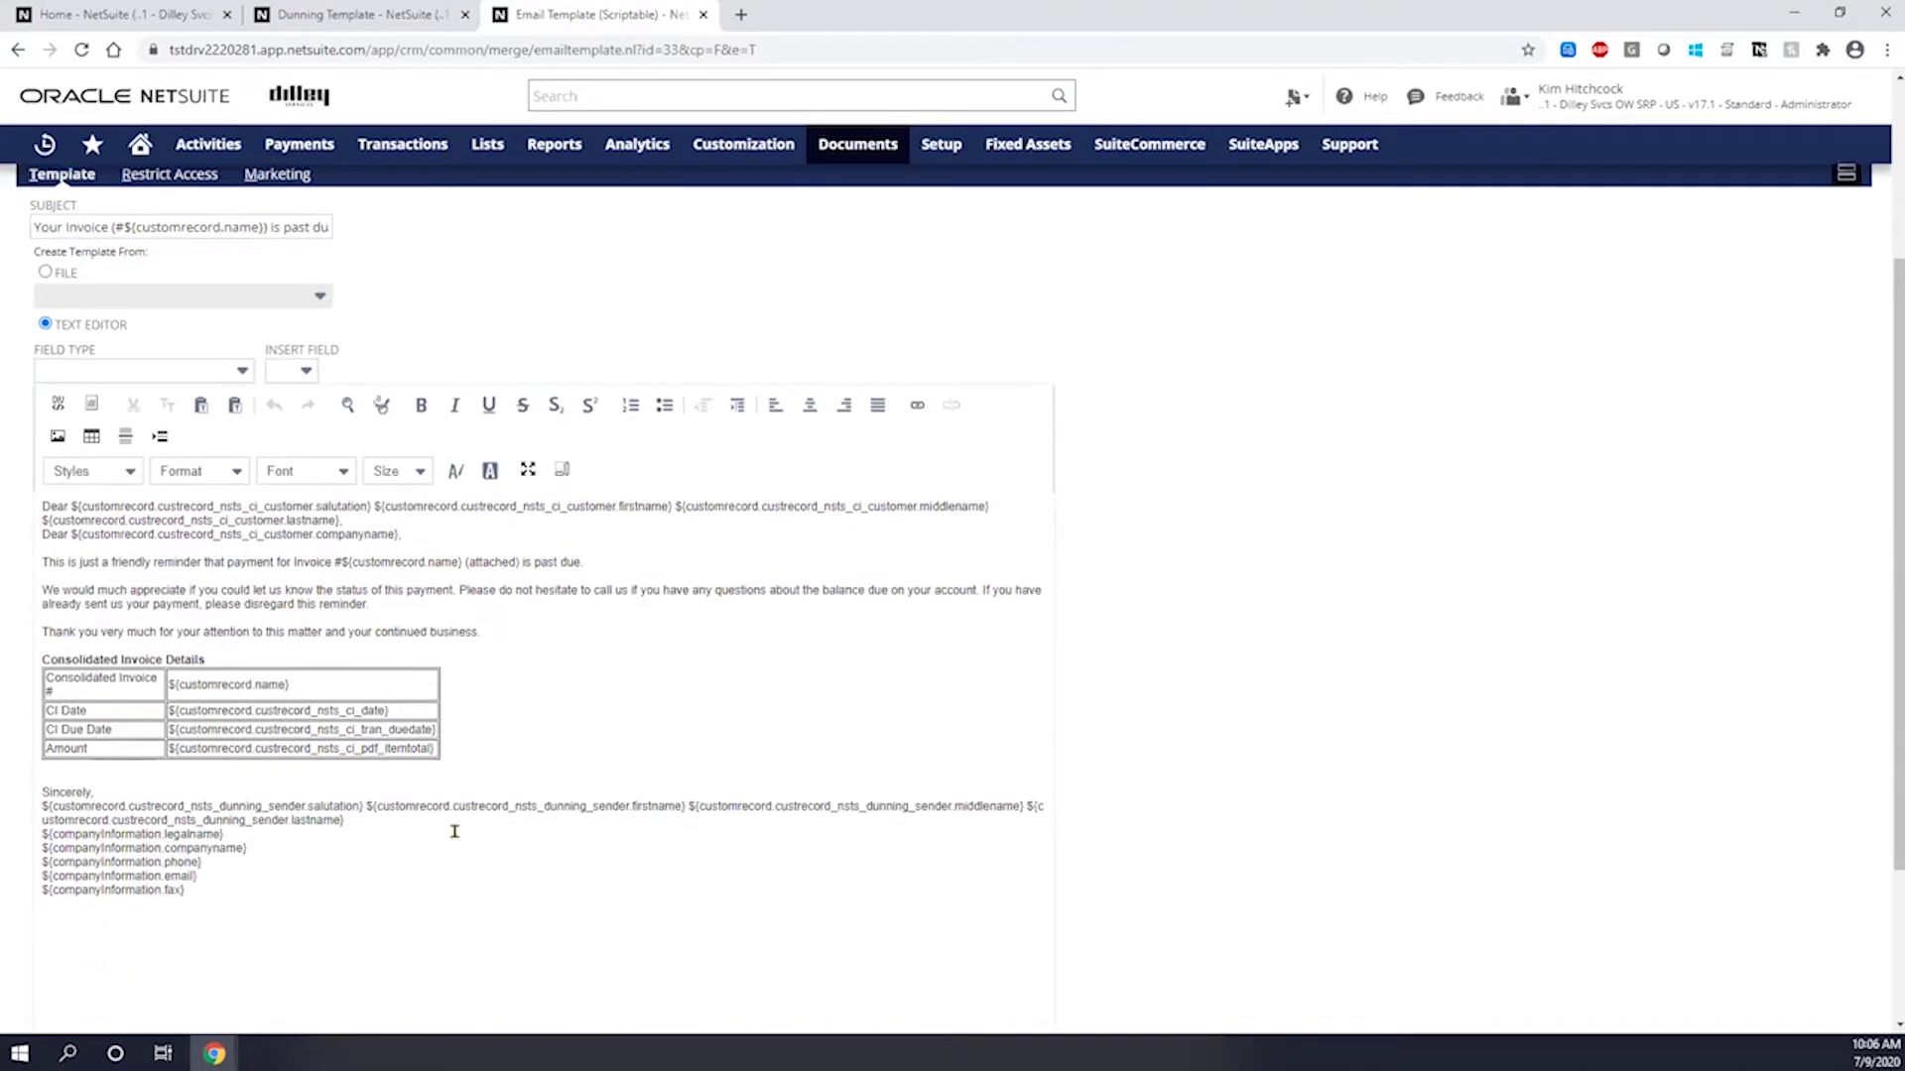
pyautogui.scroll(-2, 283, 816)
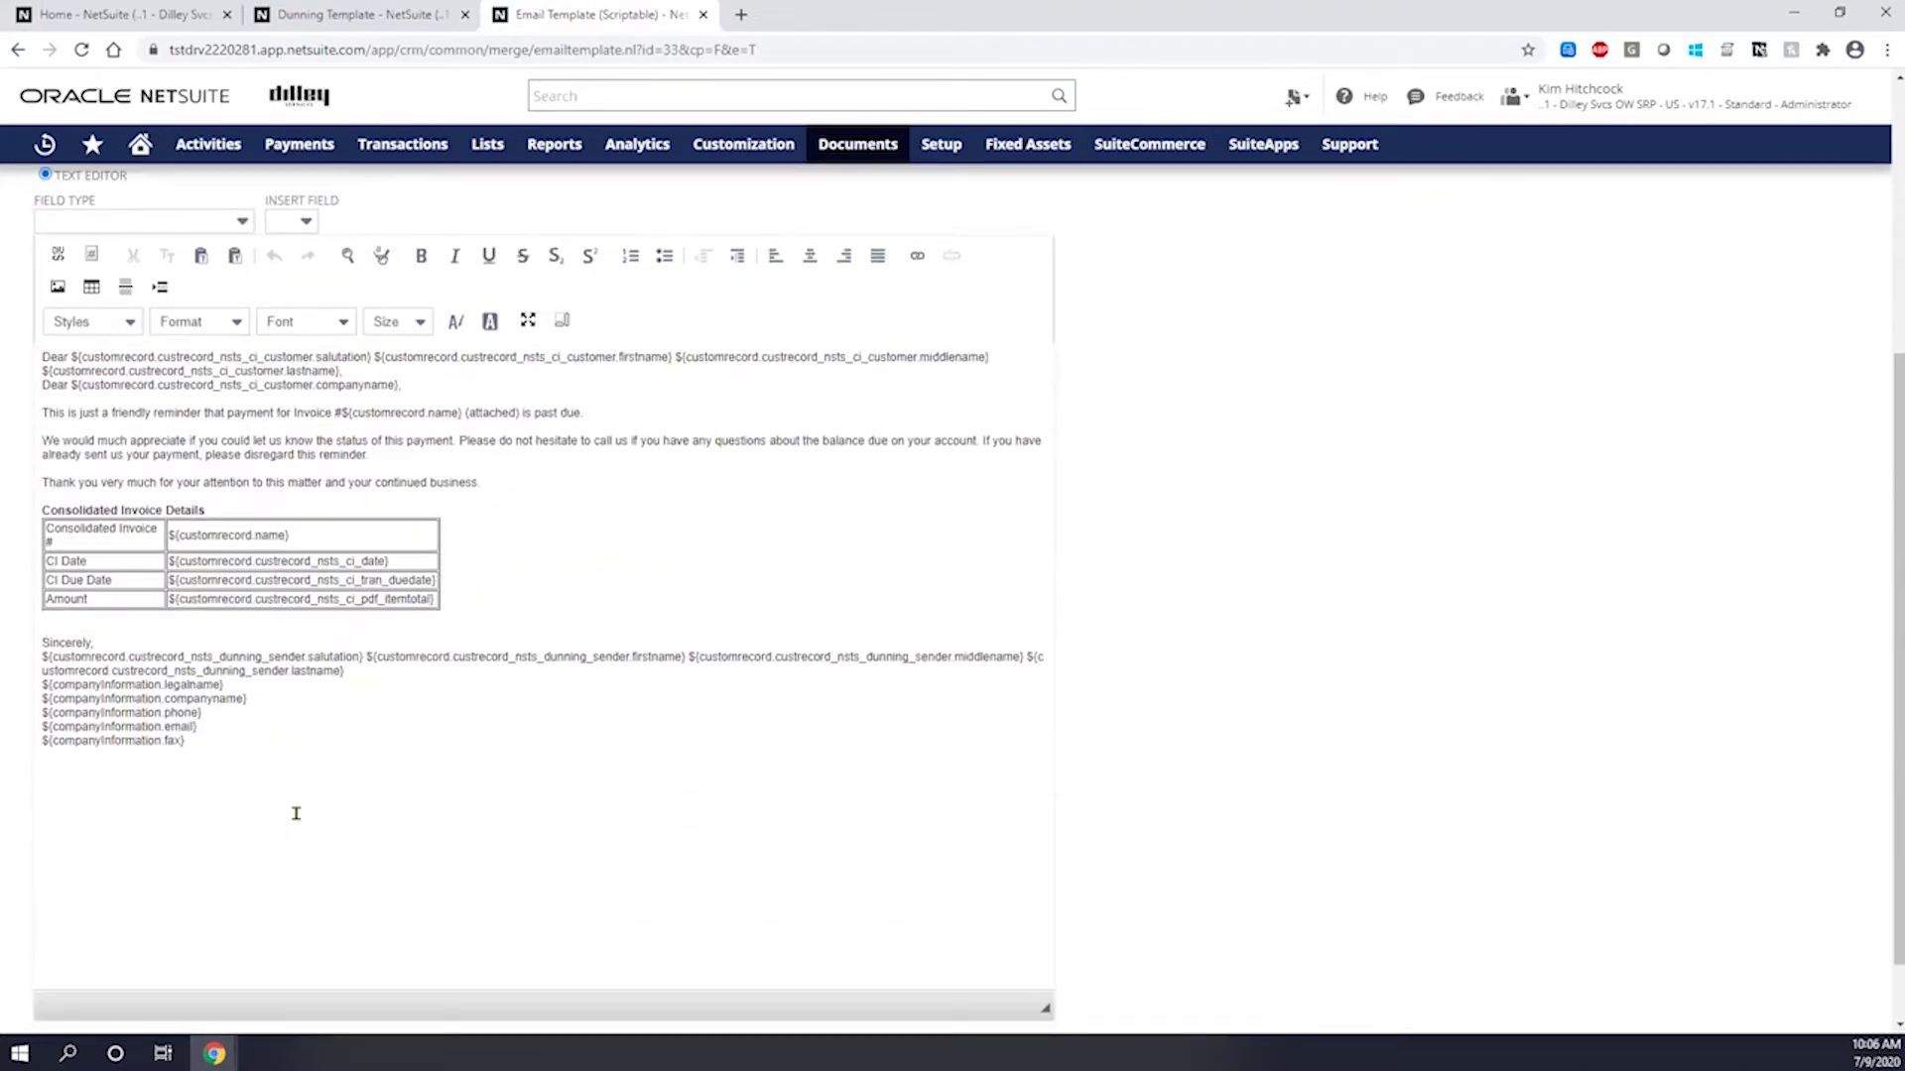
pyautogui.scroll(3, 297, 809)
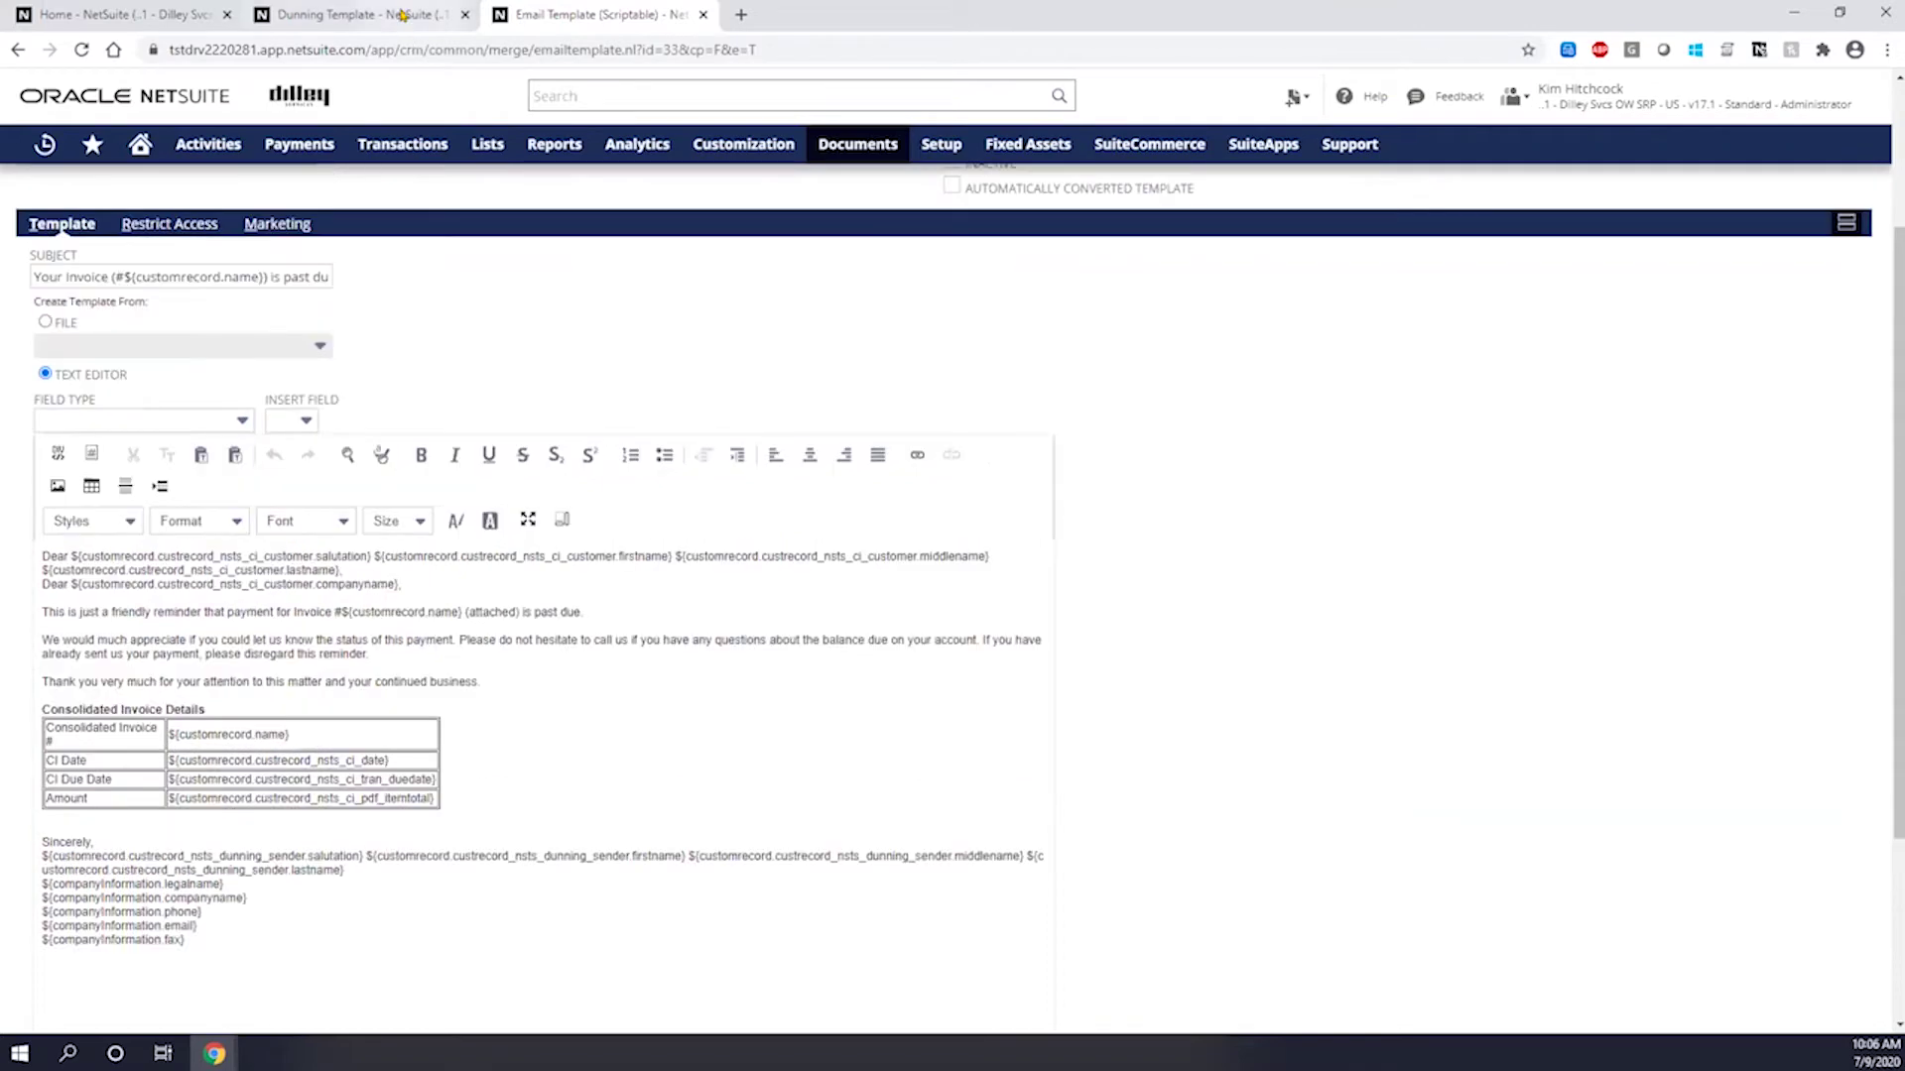
pyautogui.click(402, 14)
# Inspect the Level 1 - 30 Days, > $1000 USD rule's thresholds, then return to the Dunning Level Rule List
pyautogui.moveTo(942, 151)
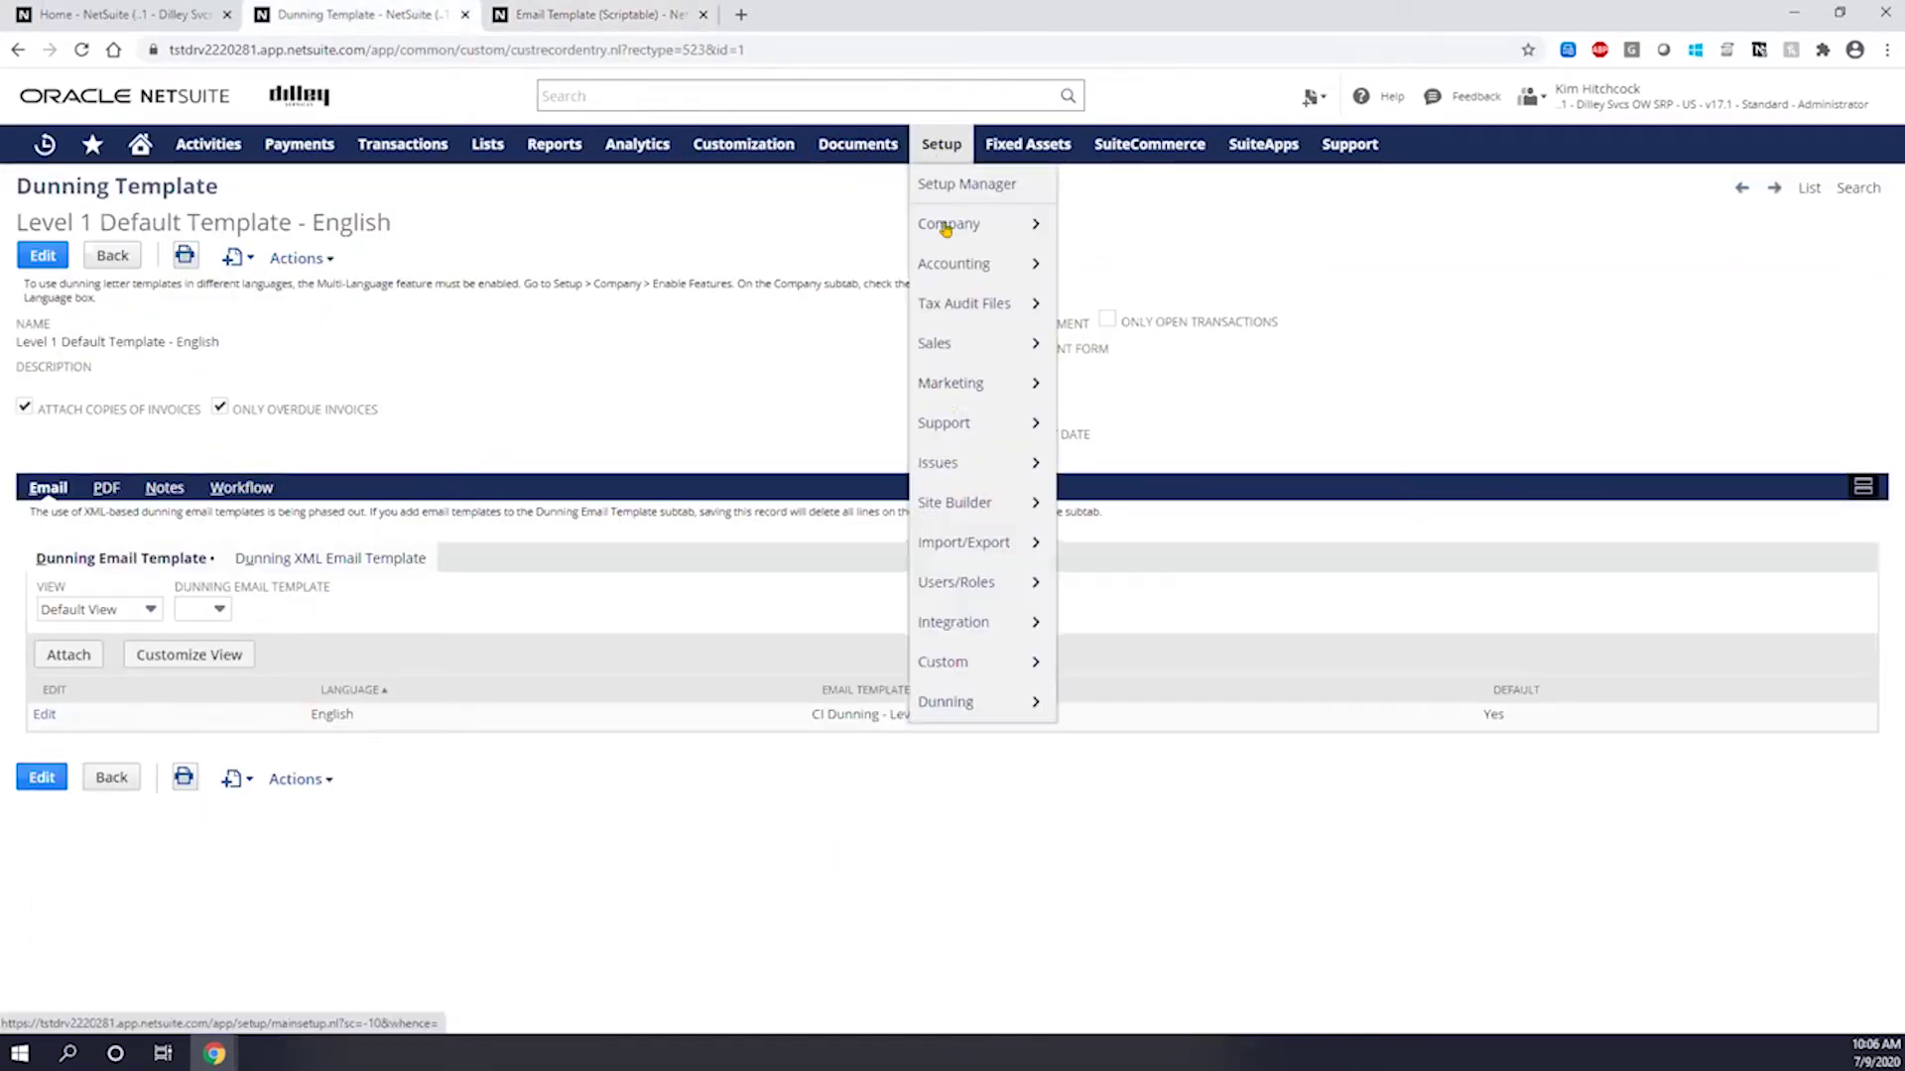
pyautogui.moveTo(957, 701)
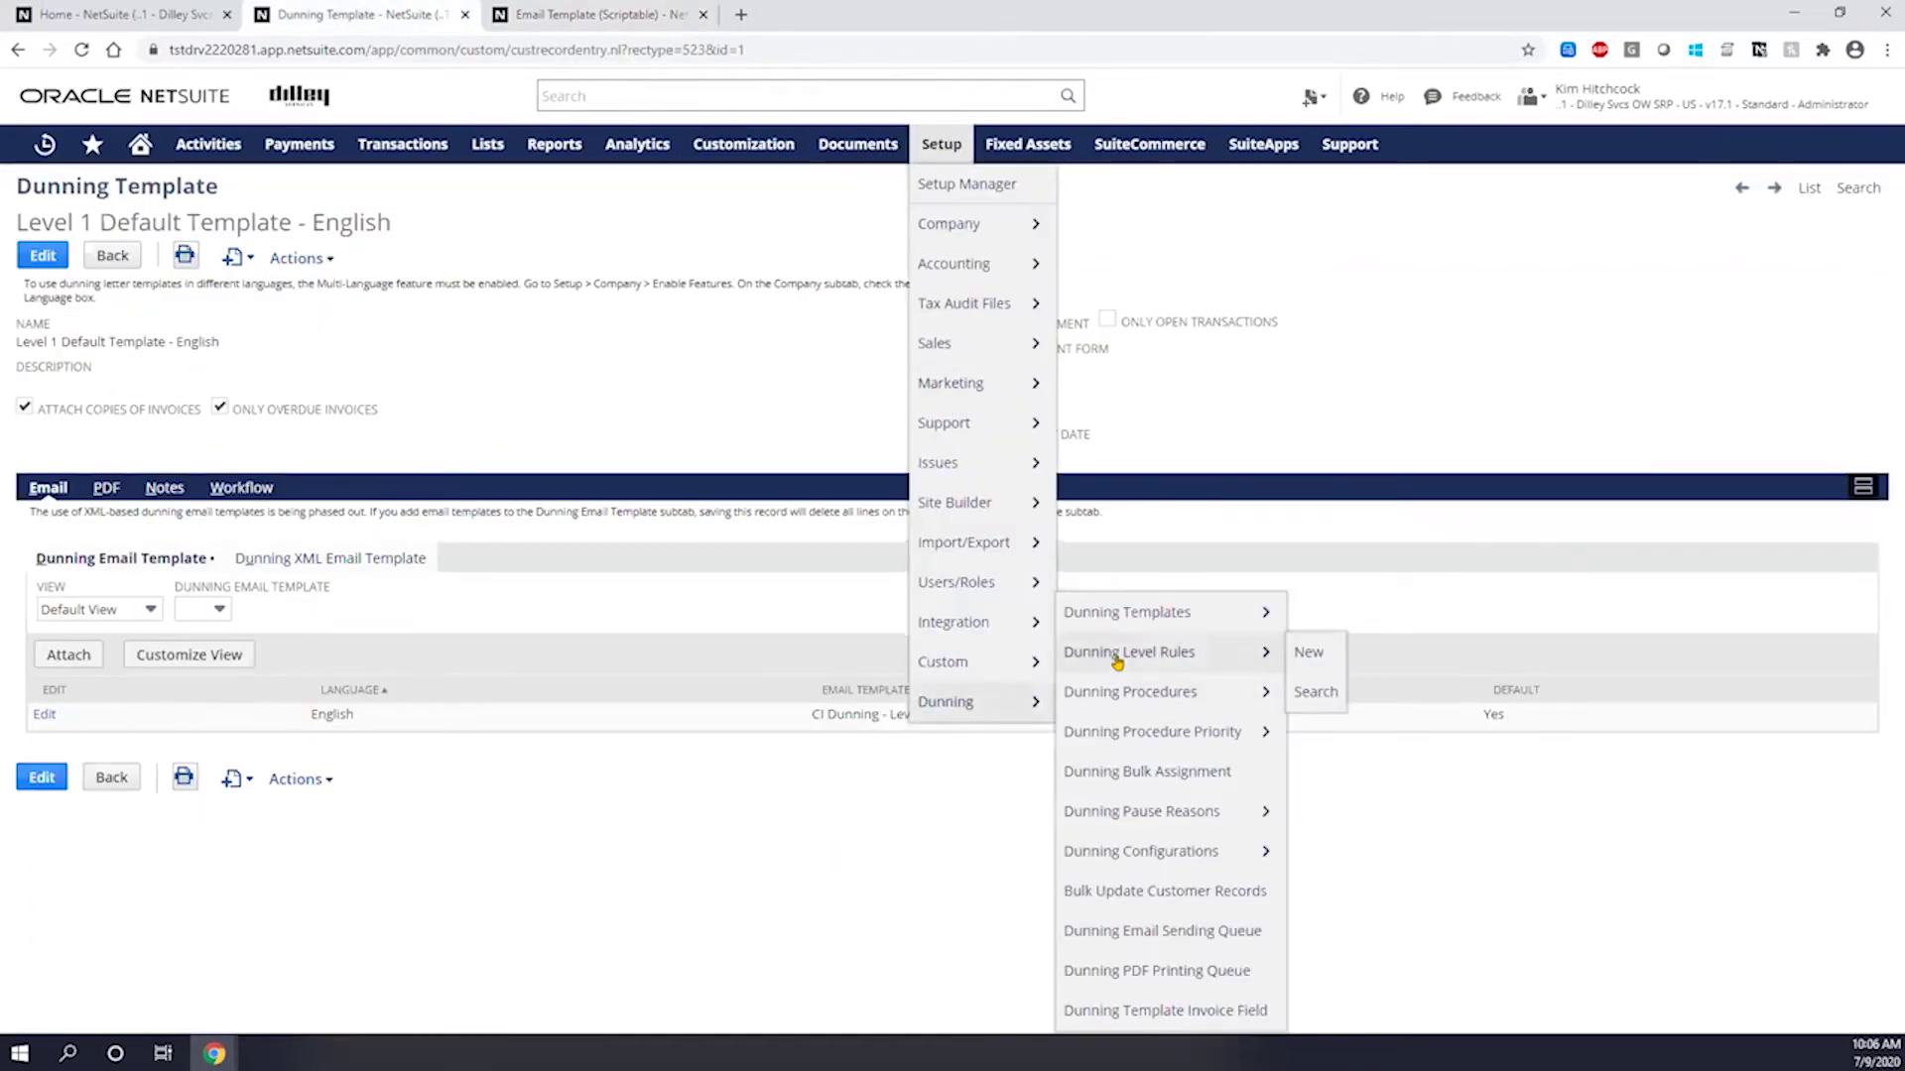
pyautogui.click(1109, 658)
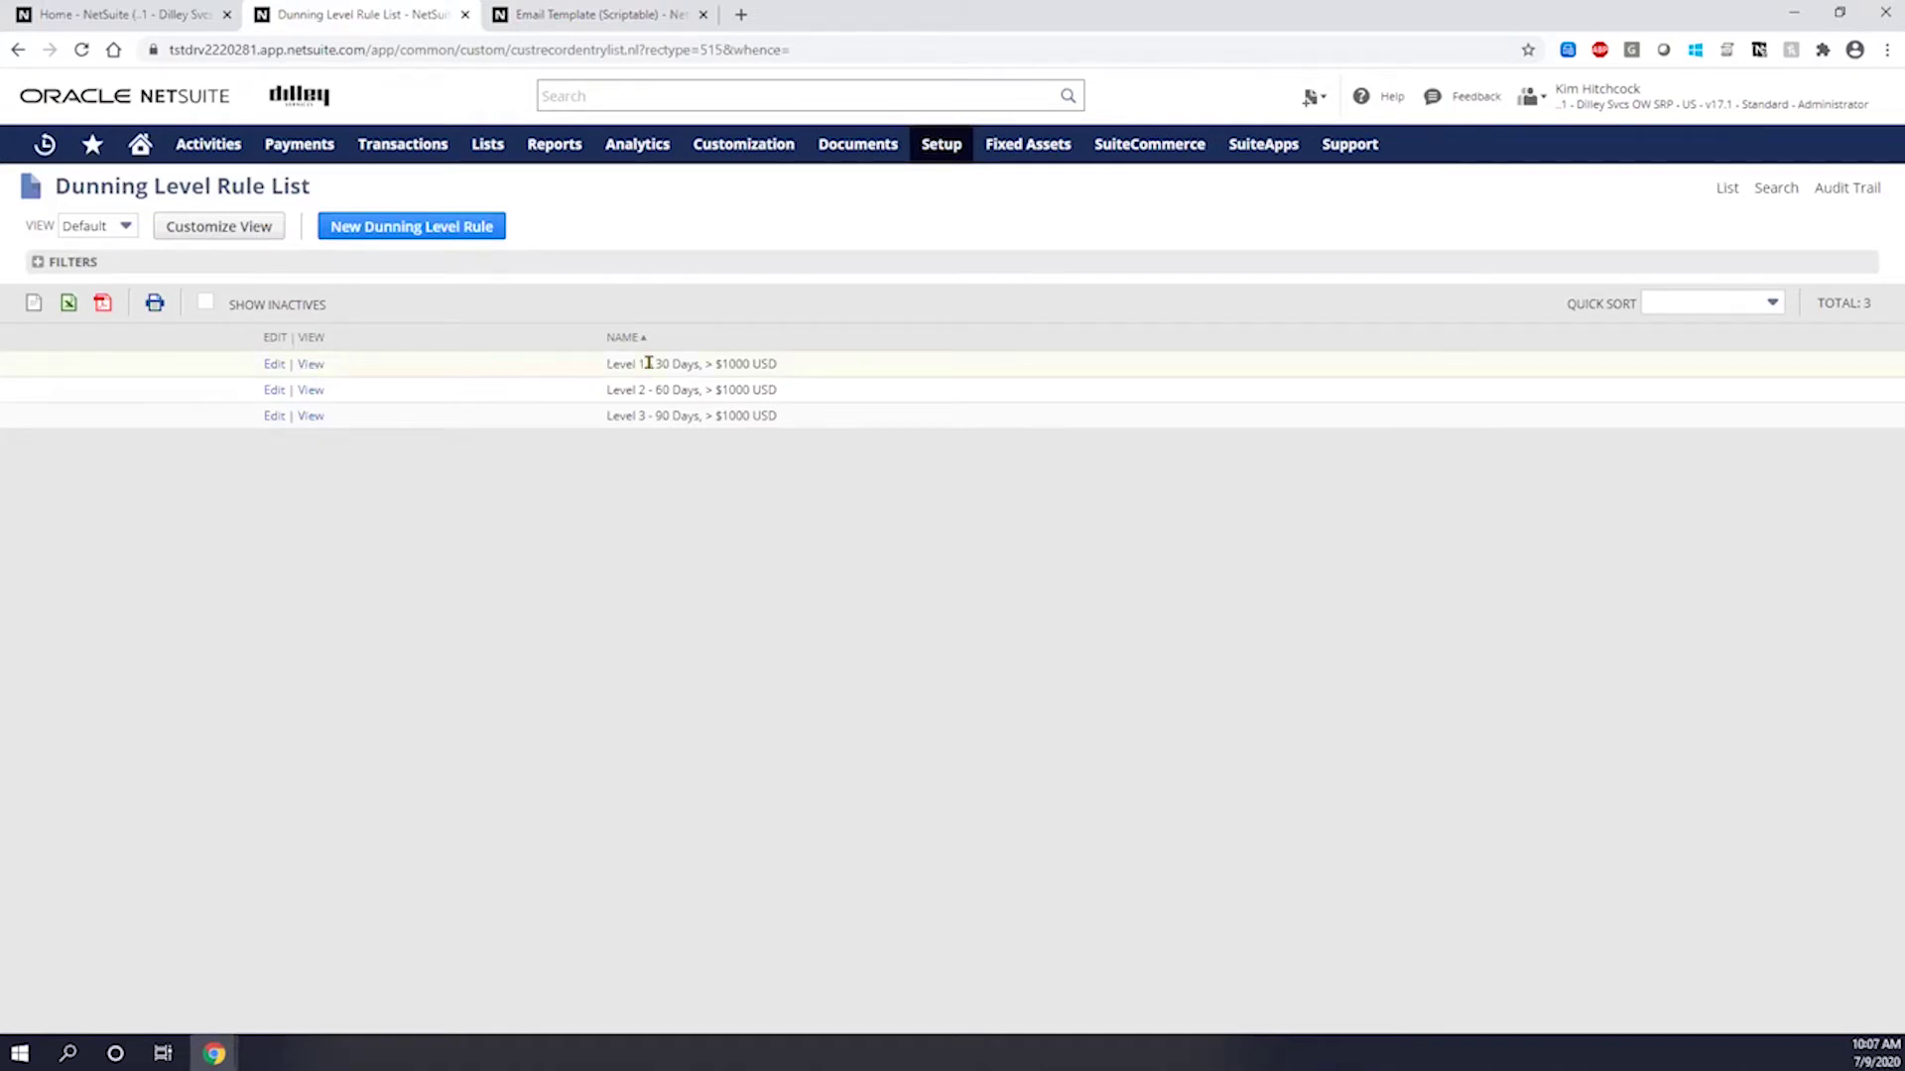
pyautogui.click(276, 364)
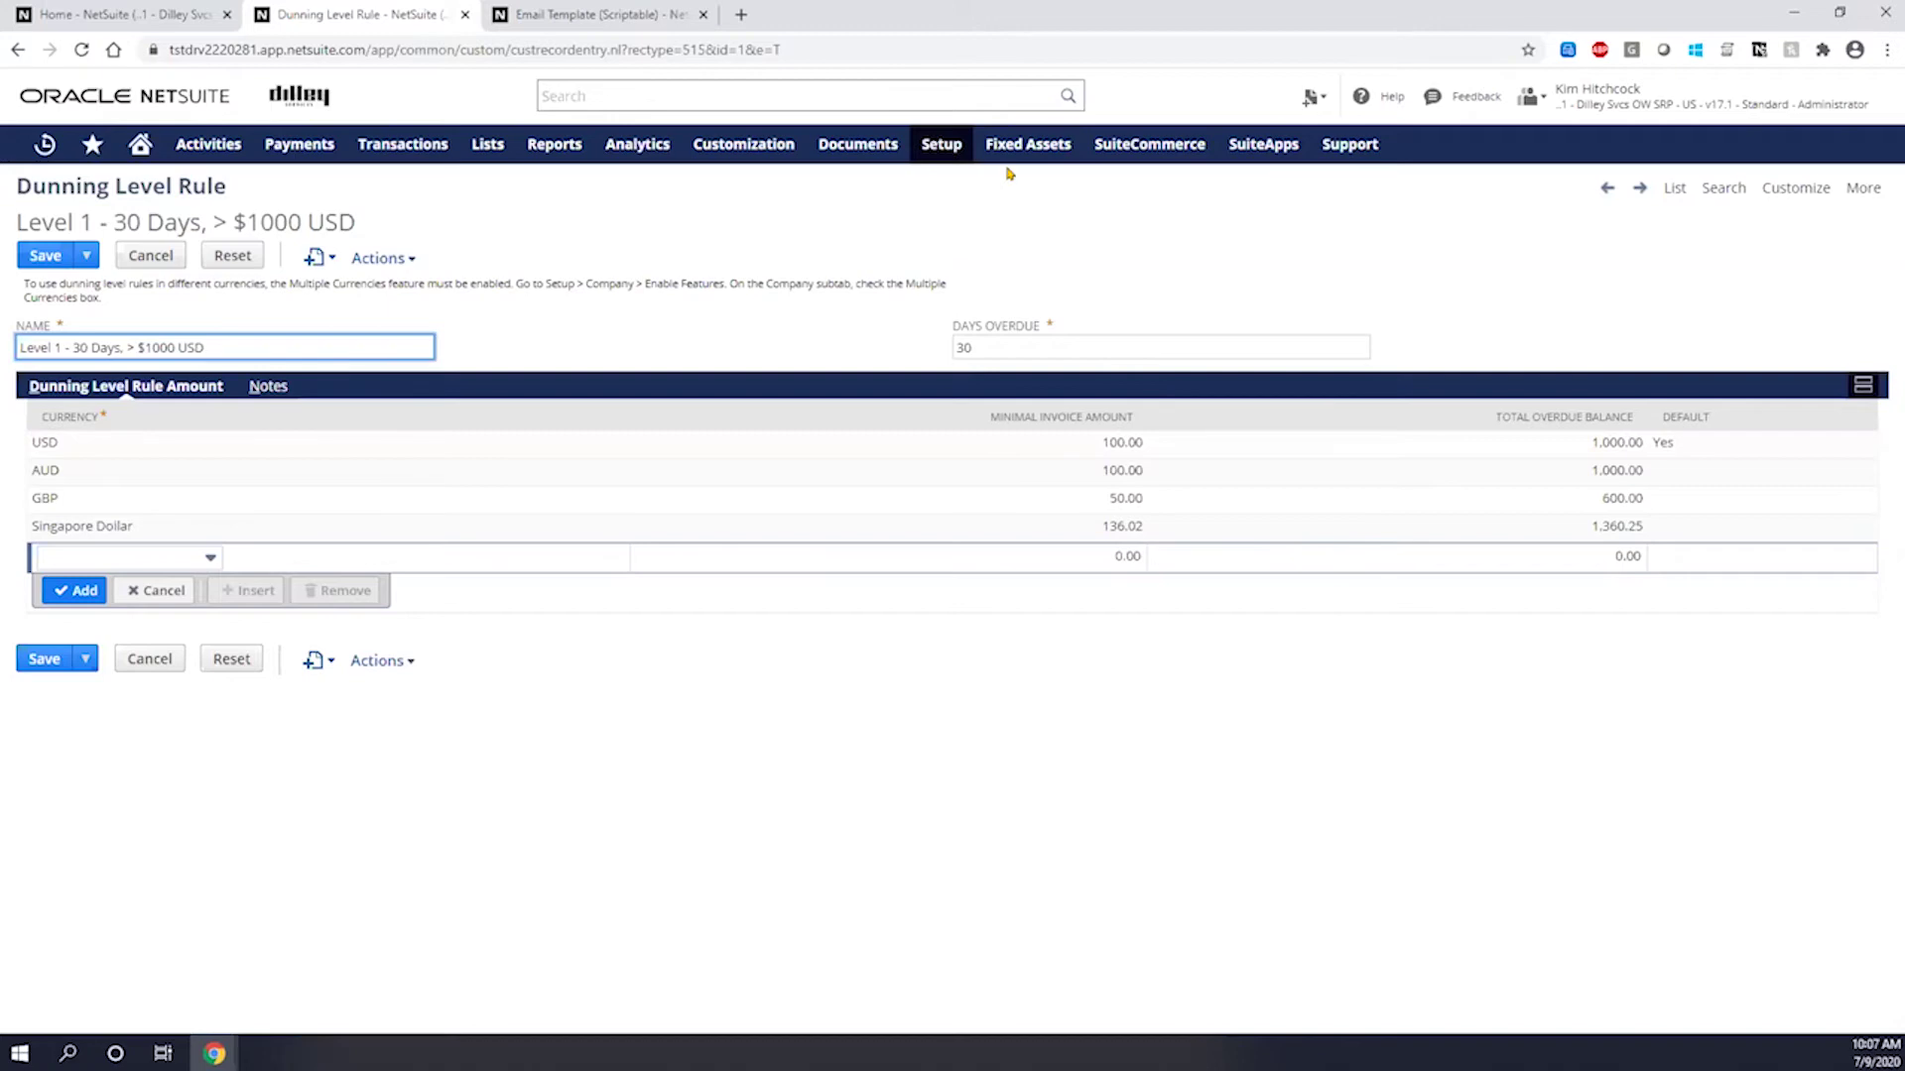
pyautogui.moveTo(941, 145)
pyautogui.click(1675, 189)
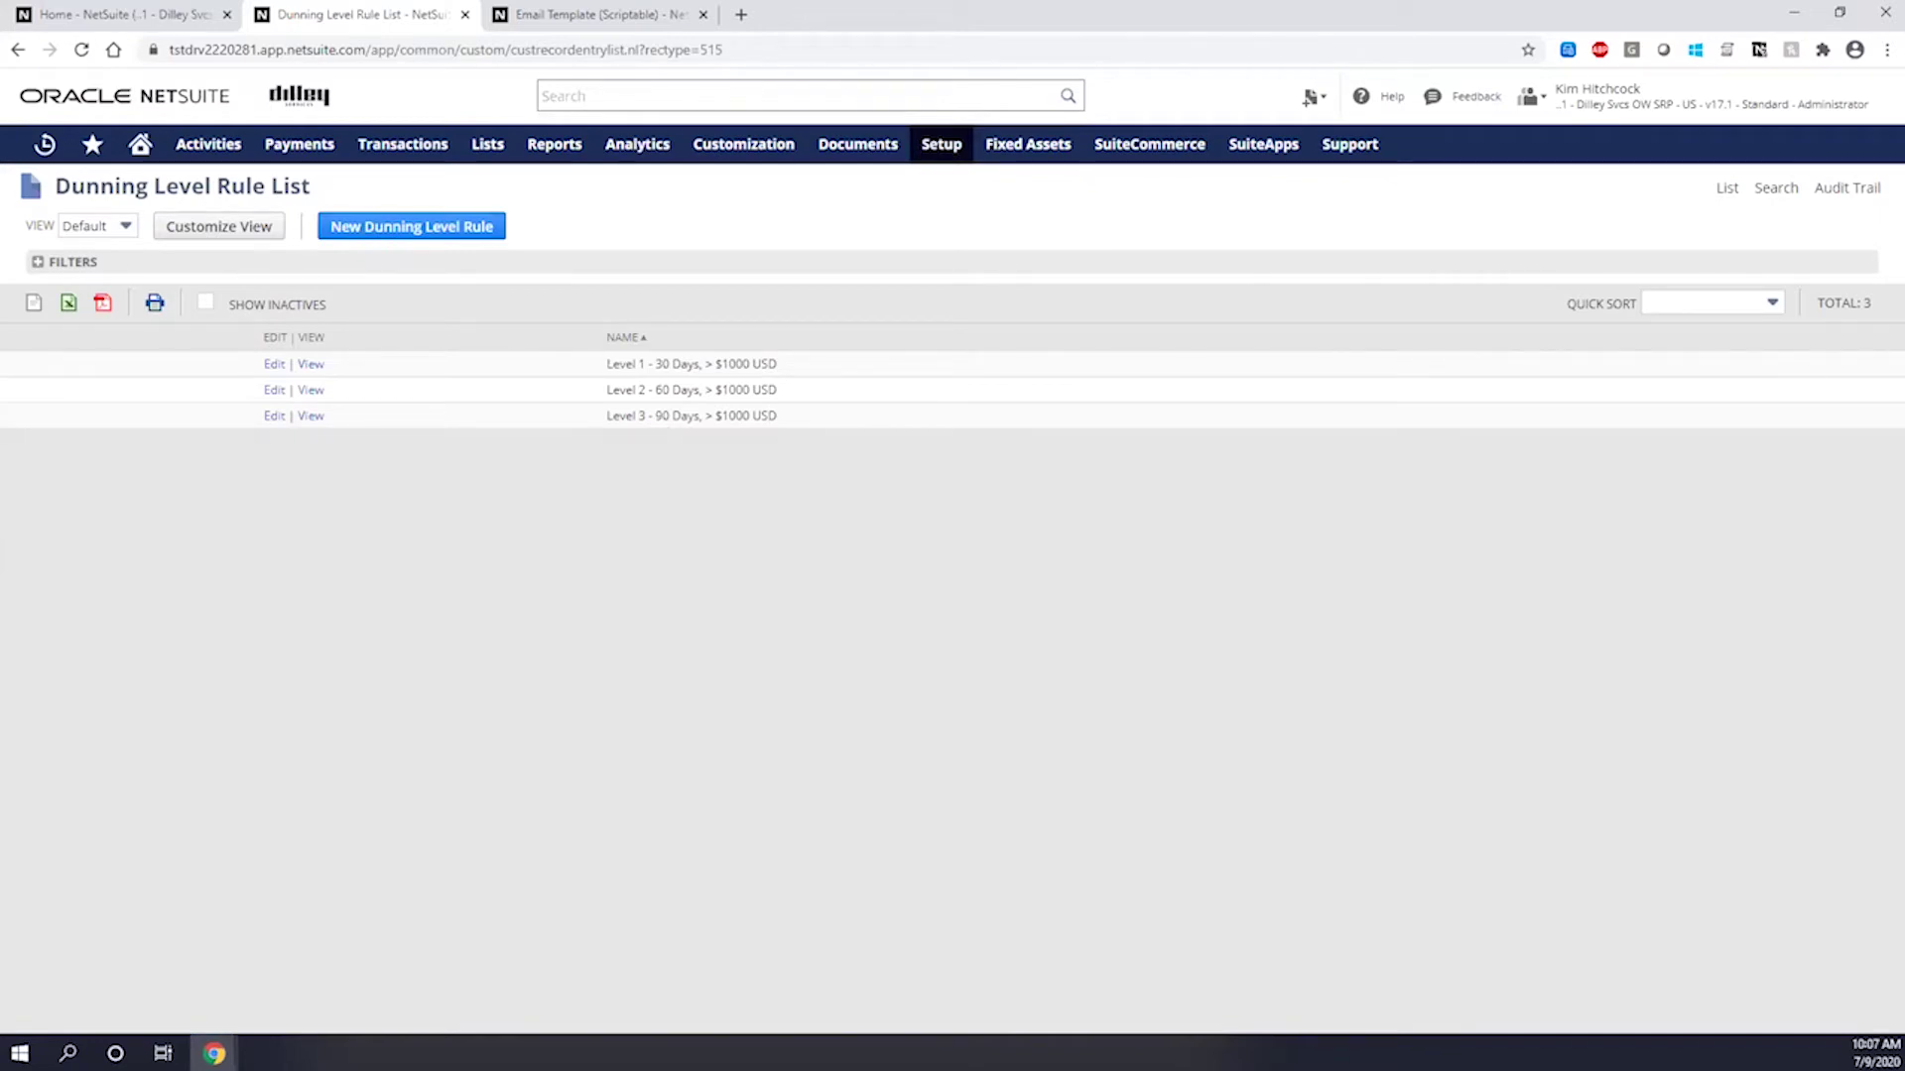
# Open the Standard Dunning procedure from Dunning Procedures for editing and inspect its levels
pyautogui.moveTo(941, 146)
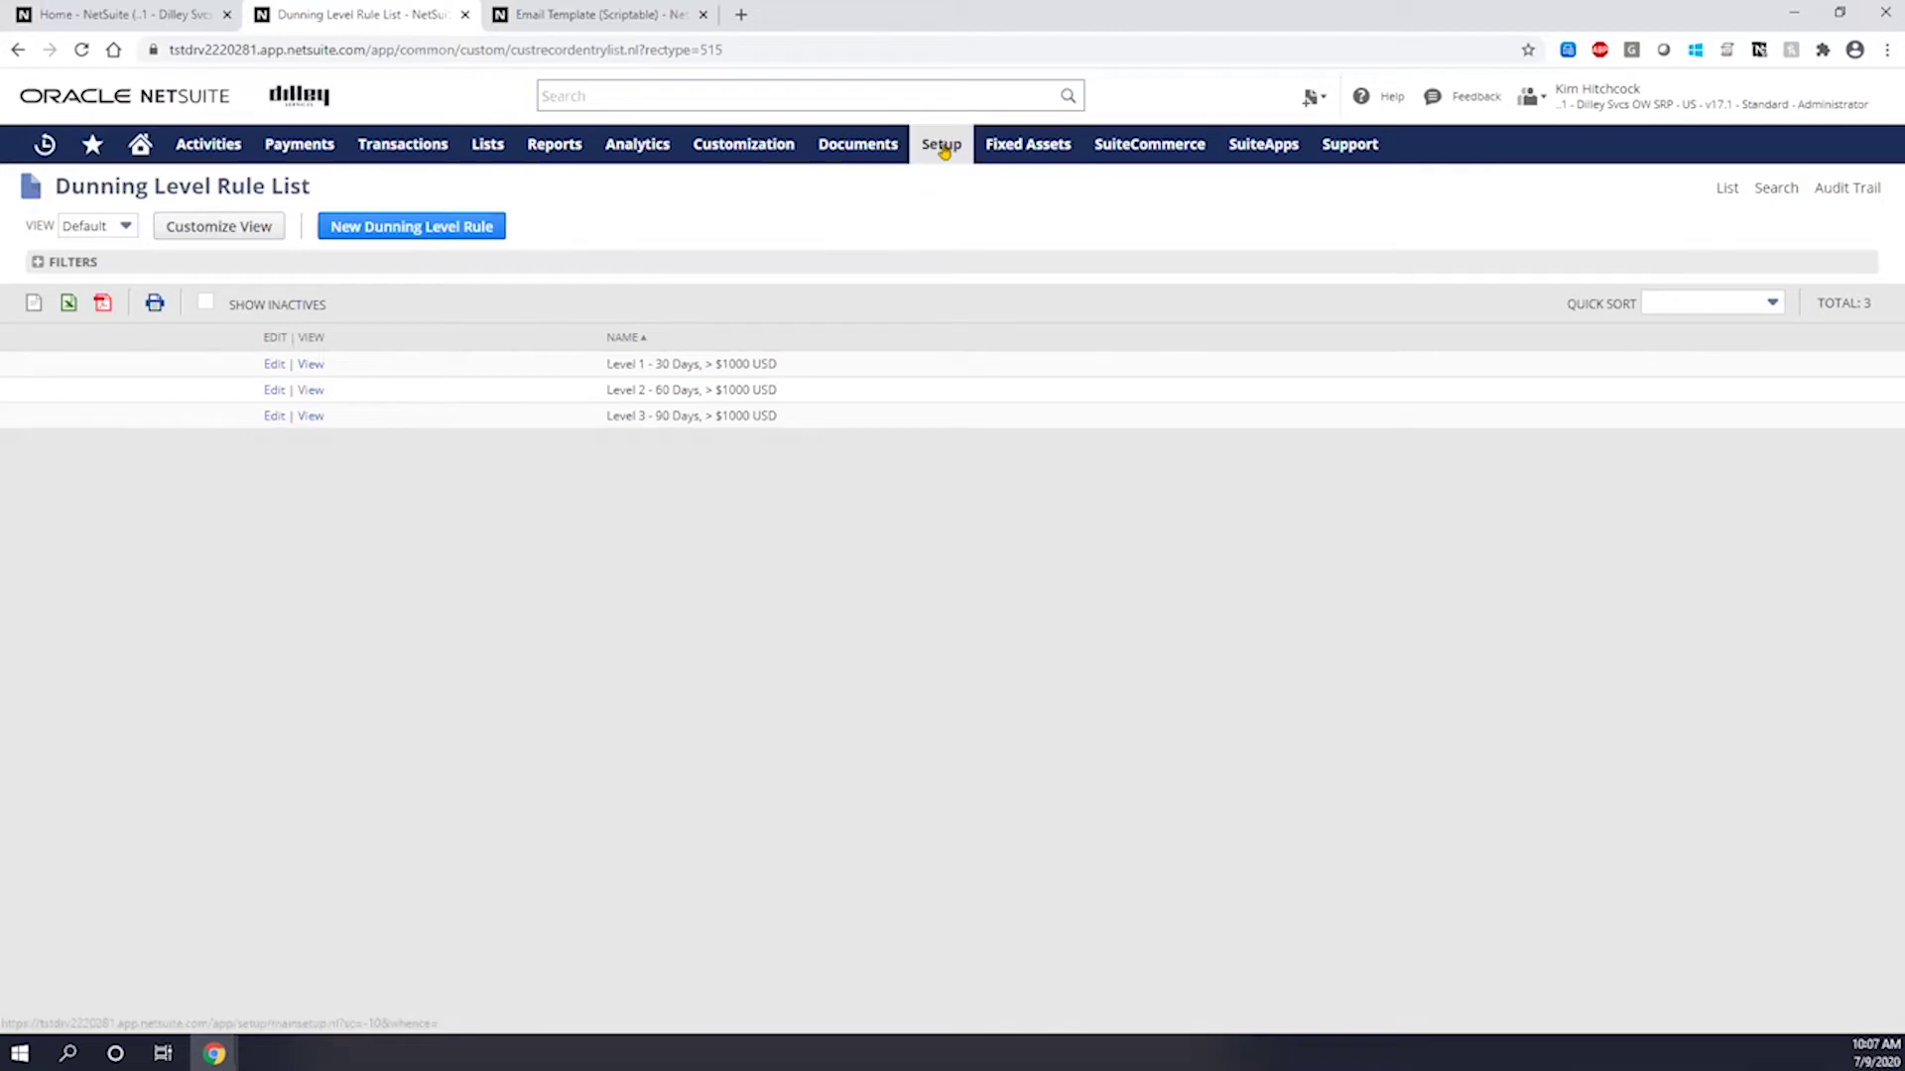
pyautogui.moveTo(944, 701)
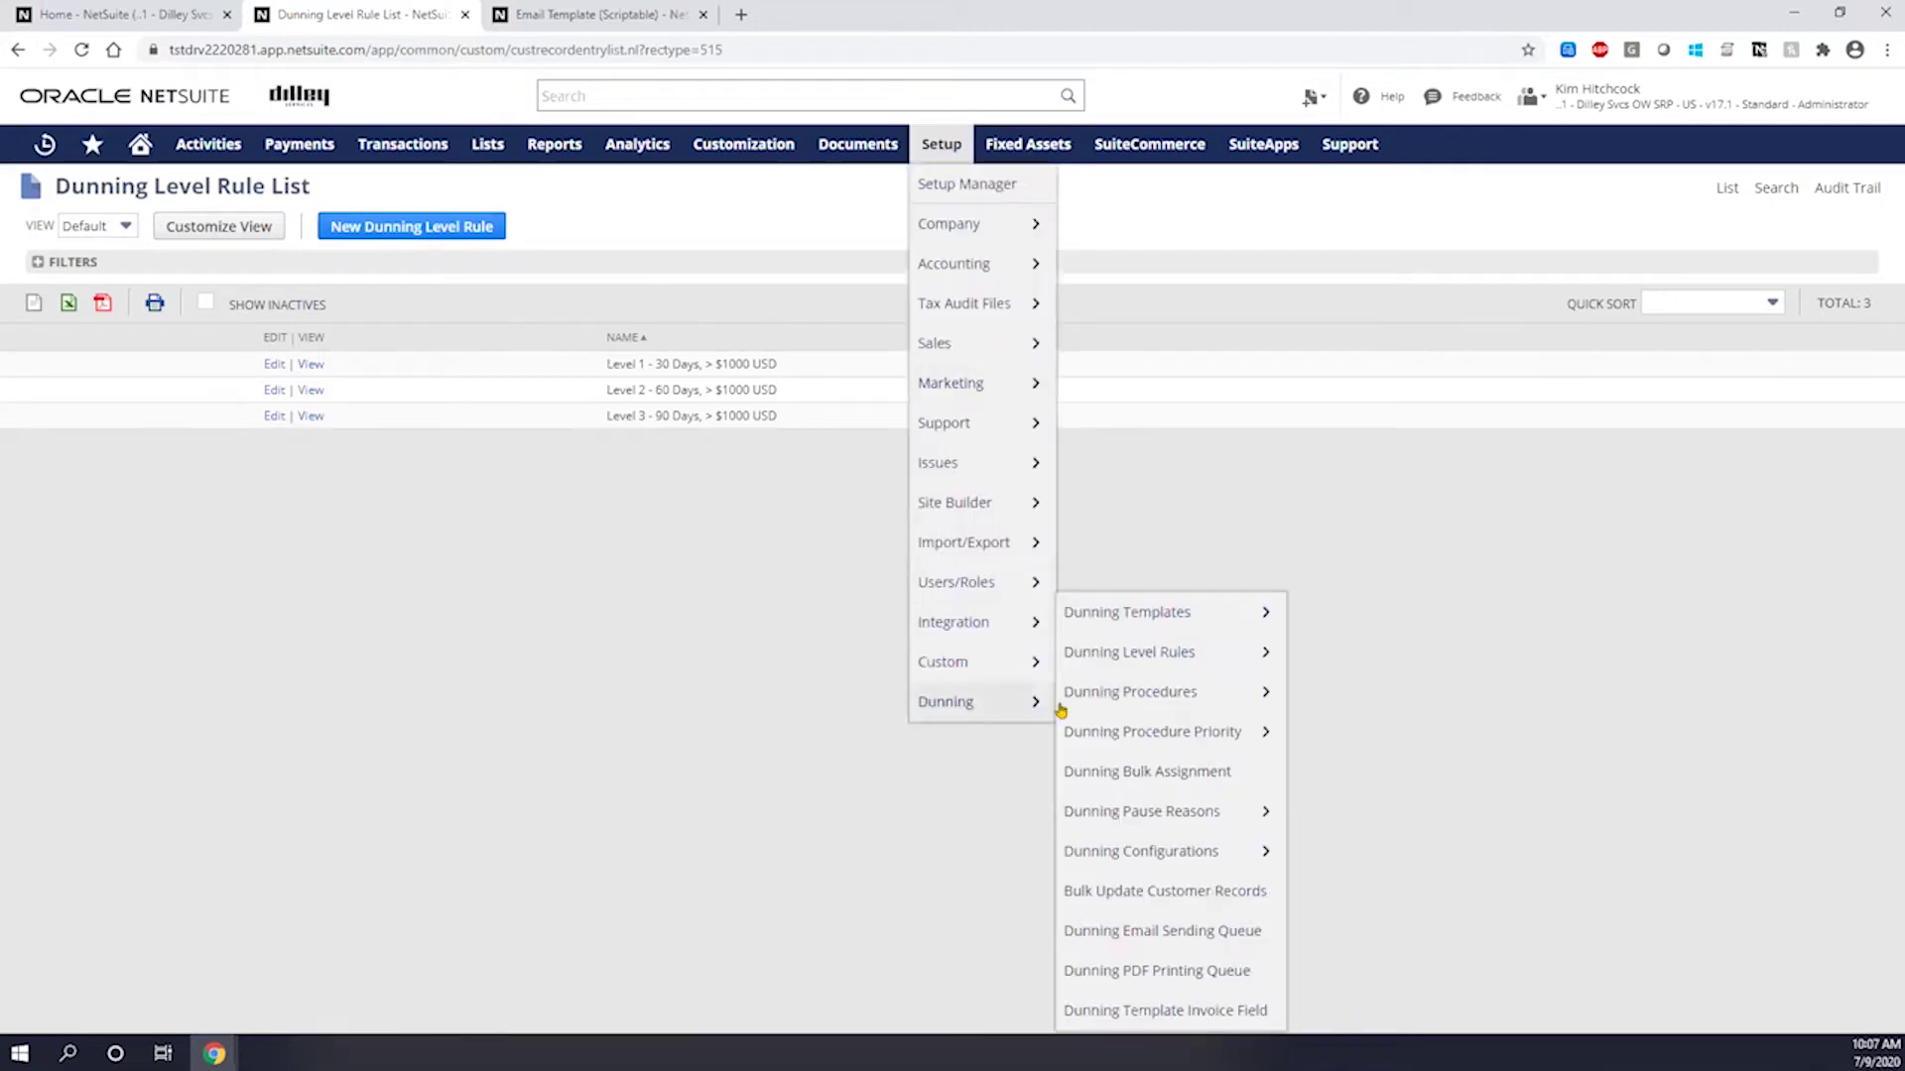
pyautogui.click(1140, 694)
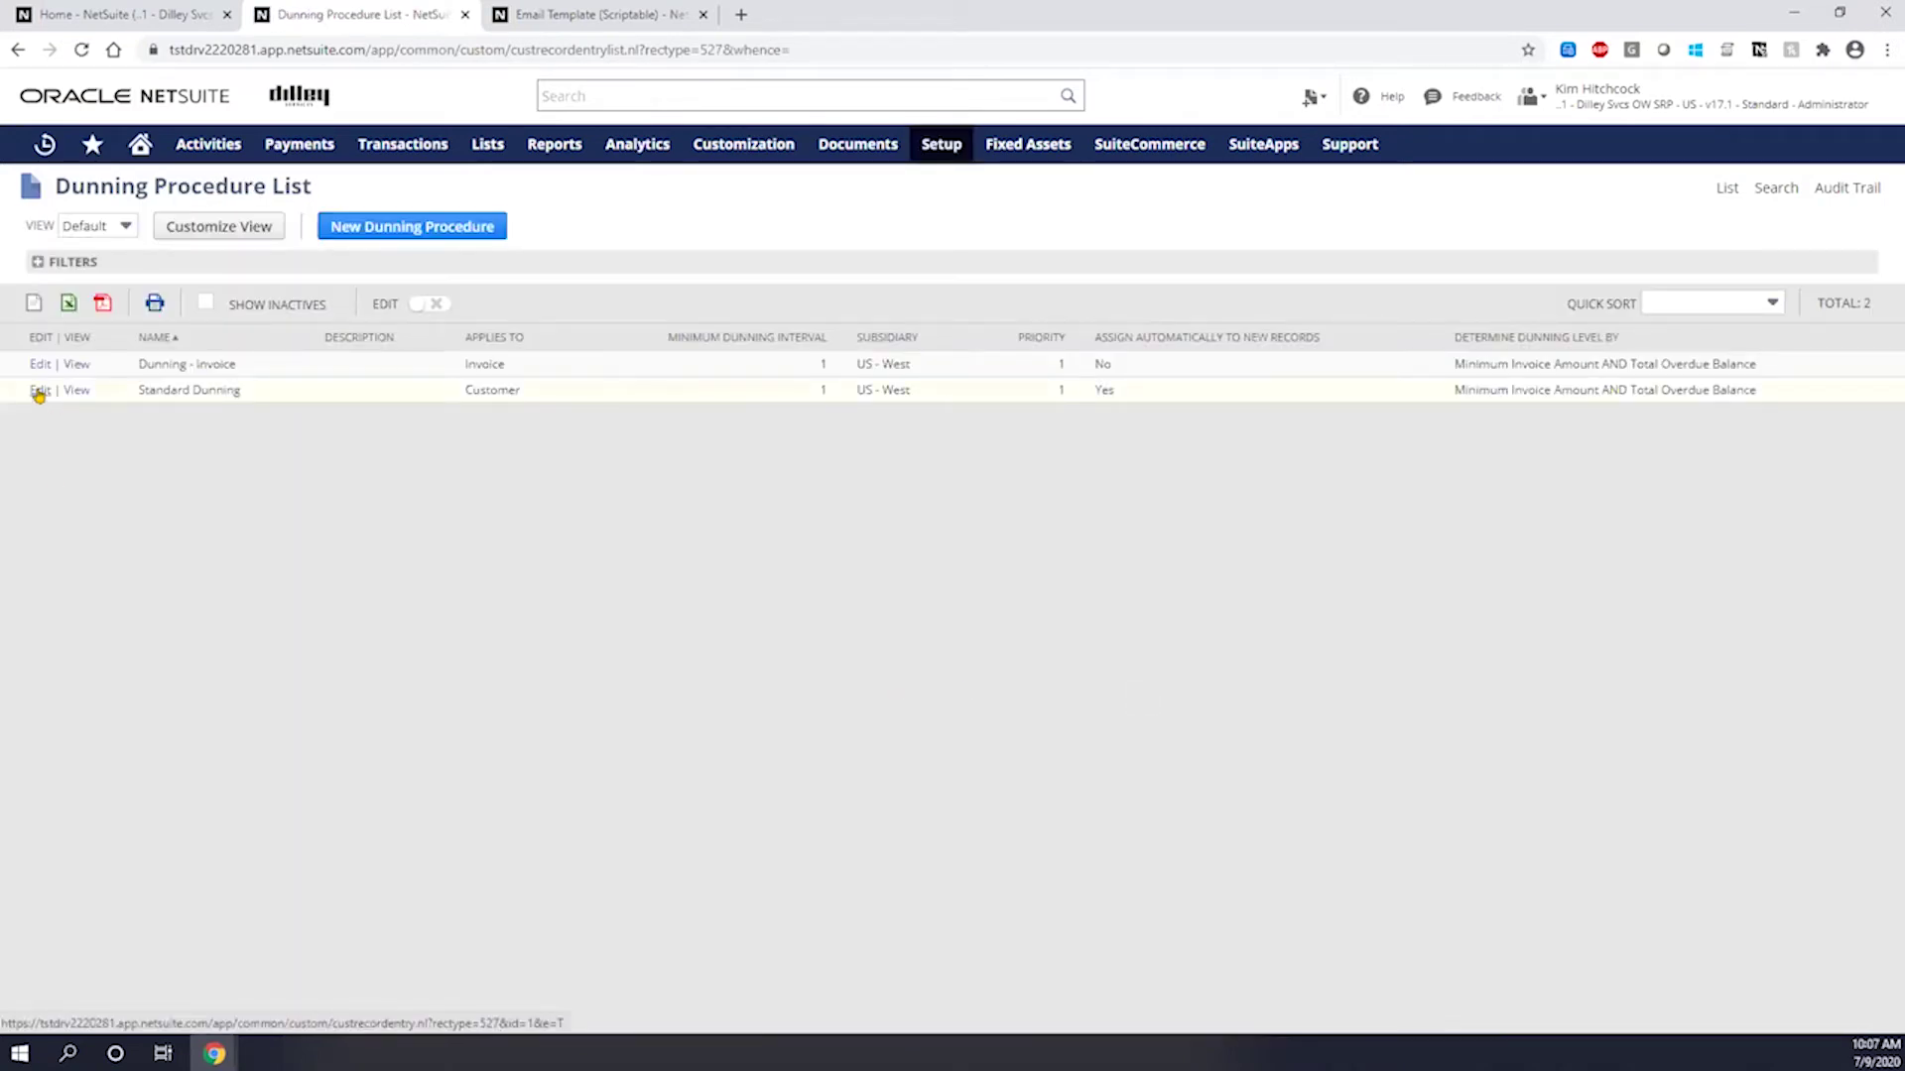
pyautogui.click(40, 391)
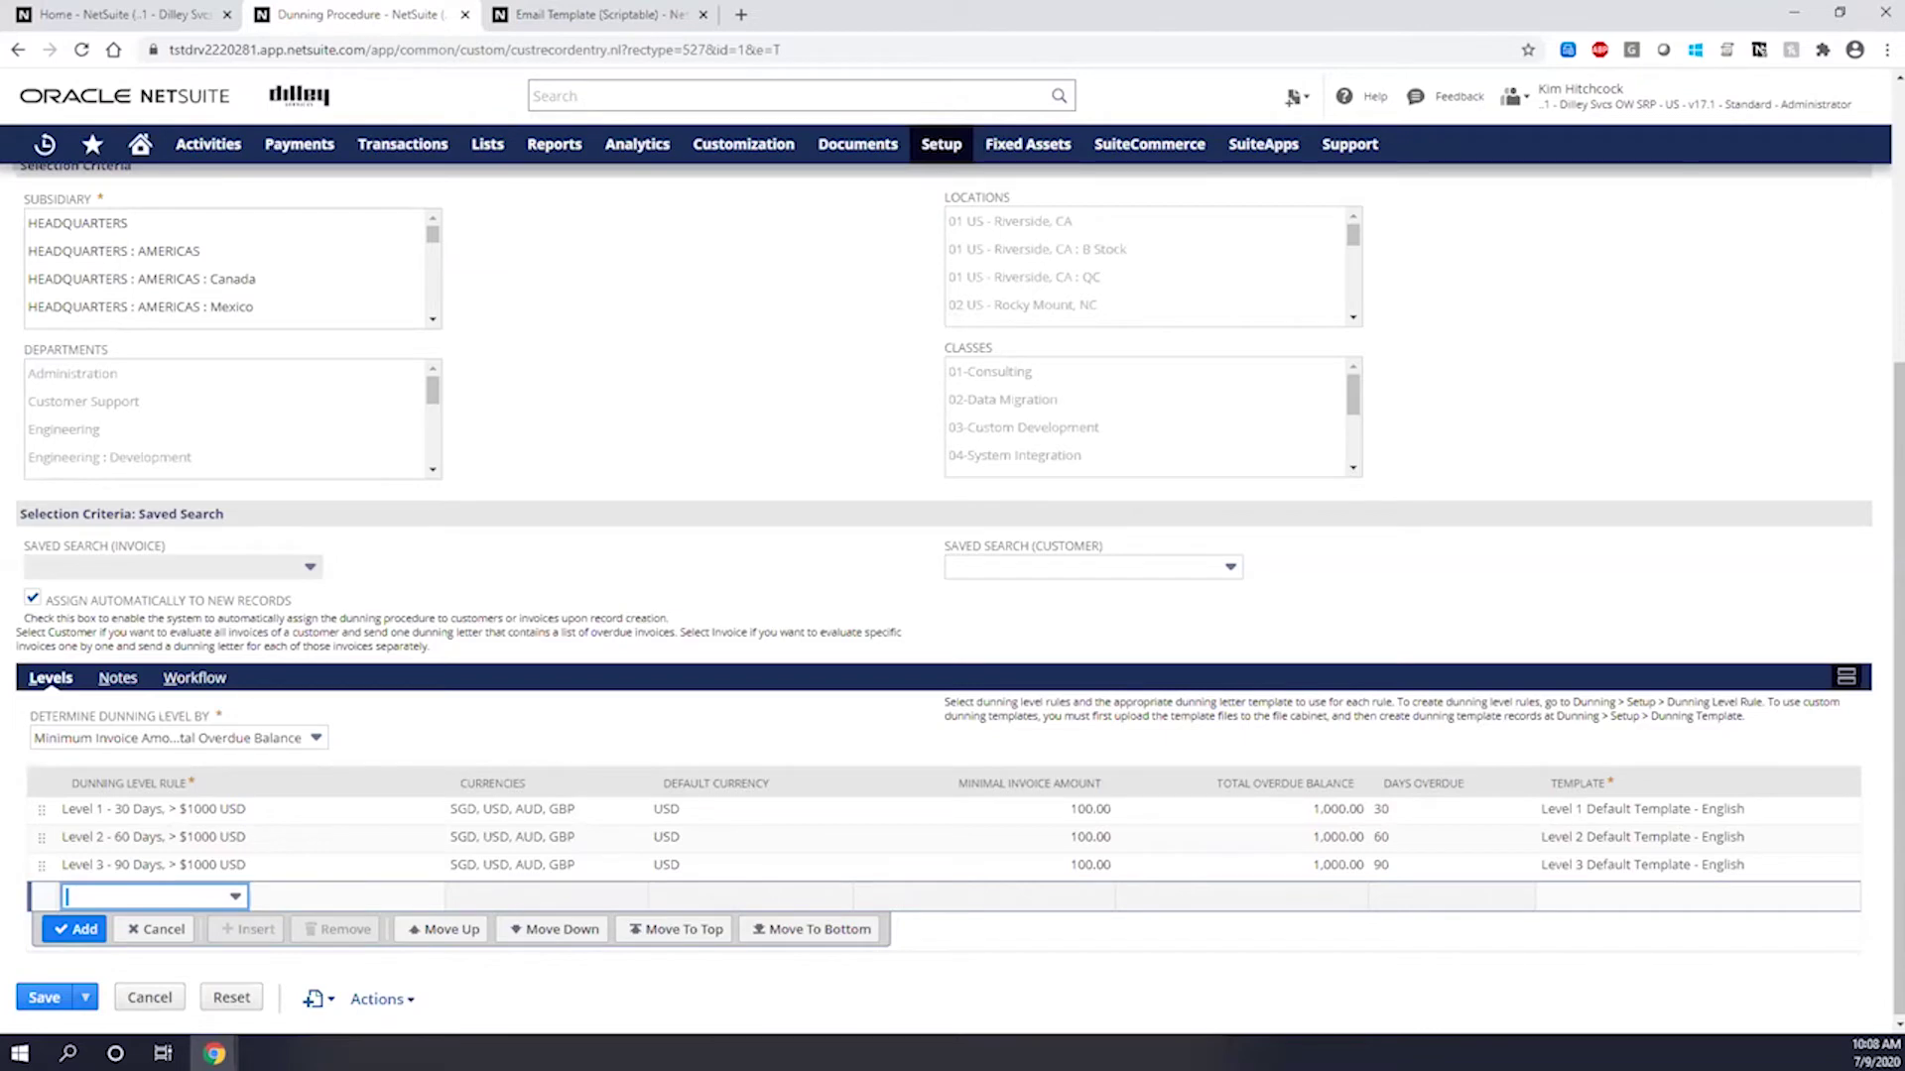
pyautogui.scroll(5, 760, 600)
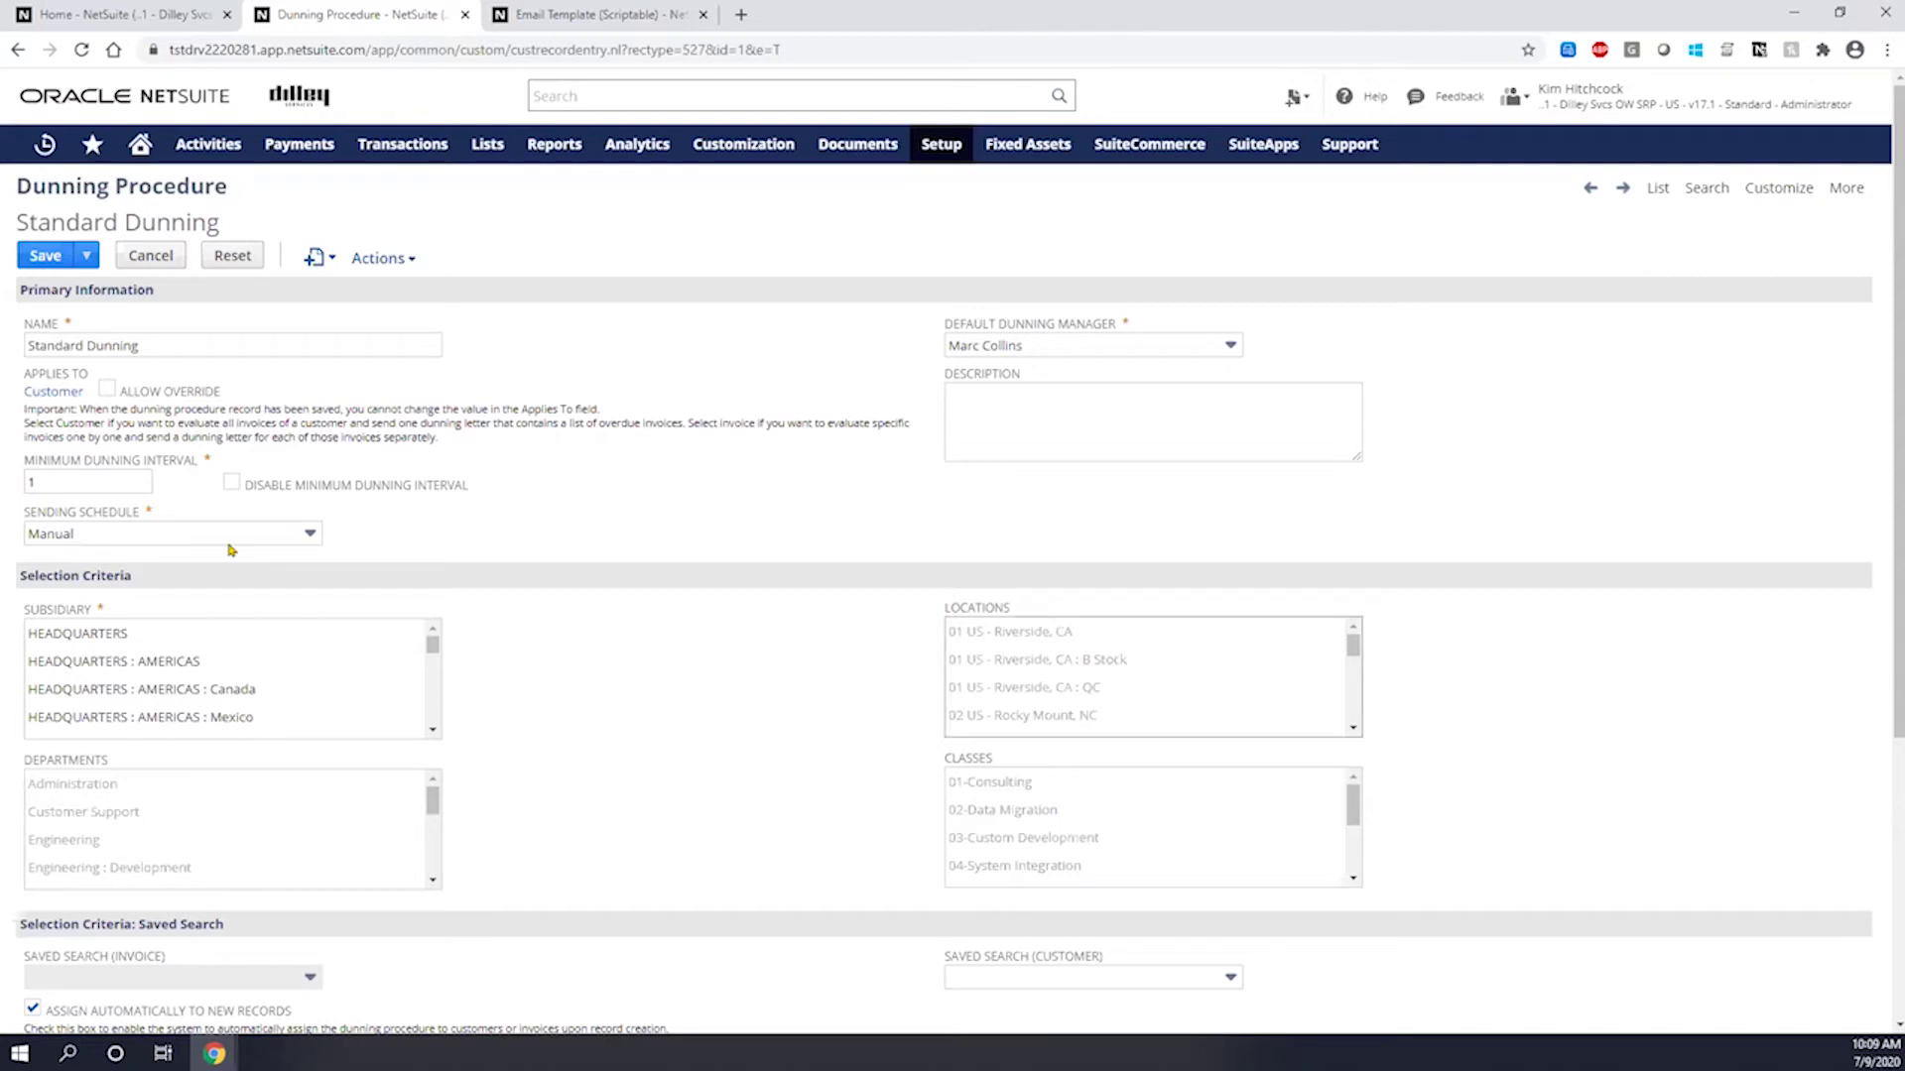
pyautogui.click(36, 483)
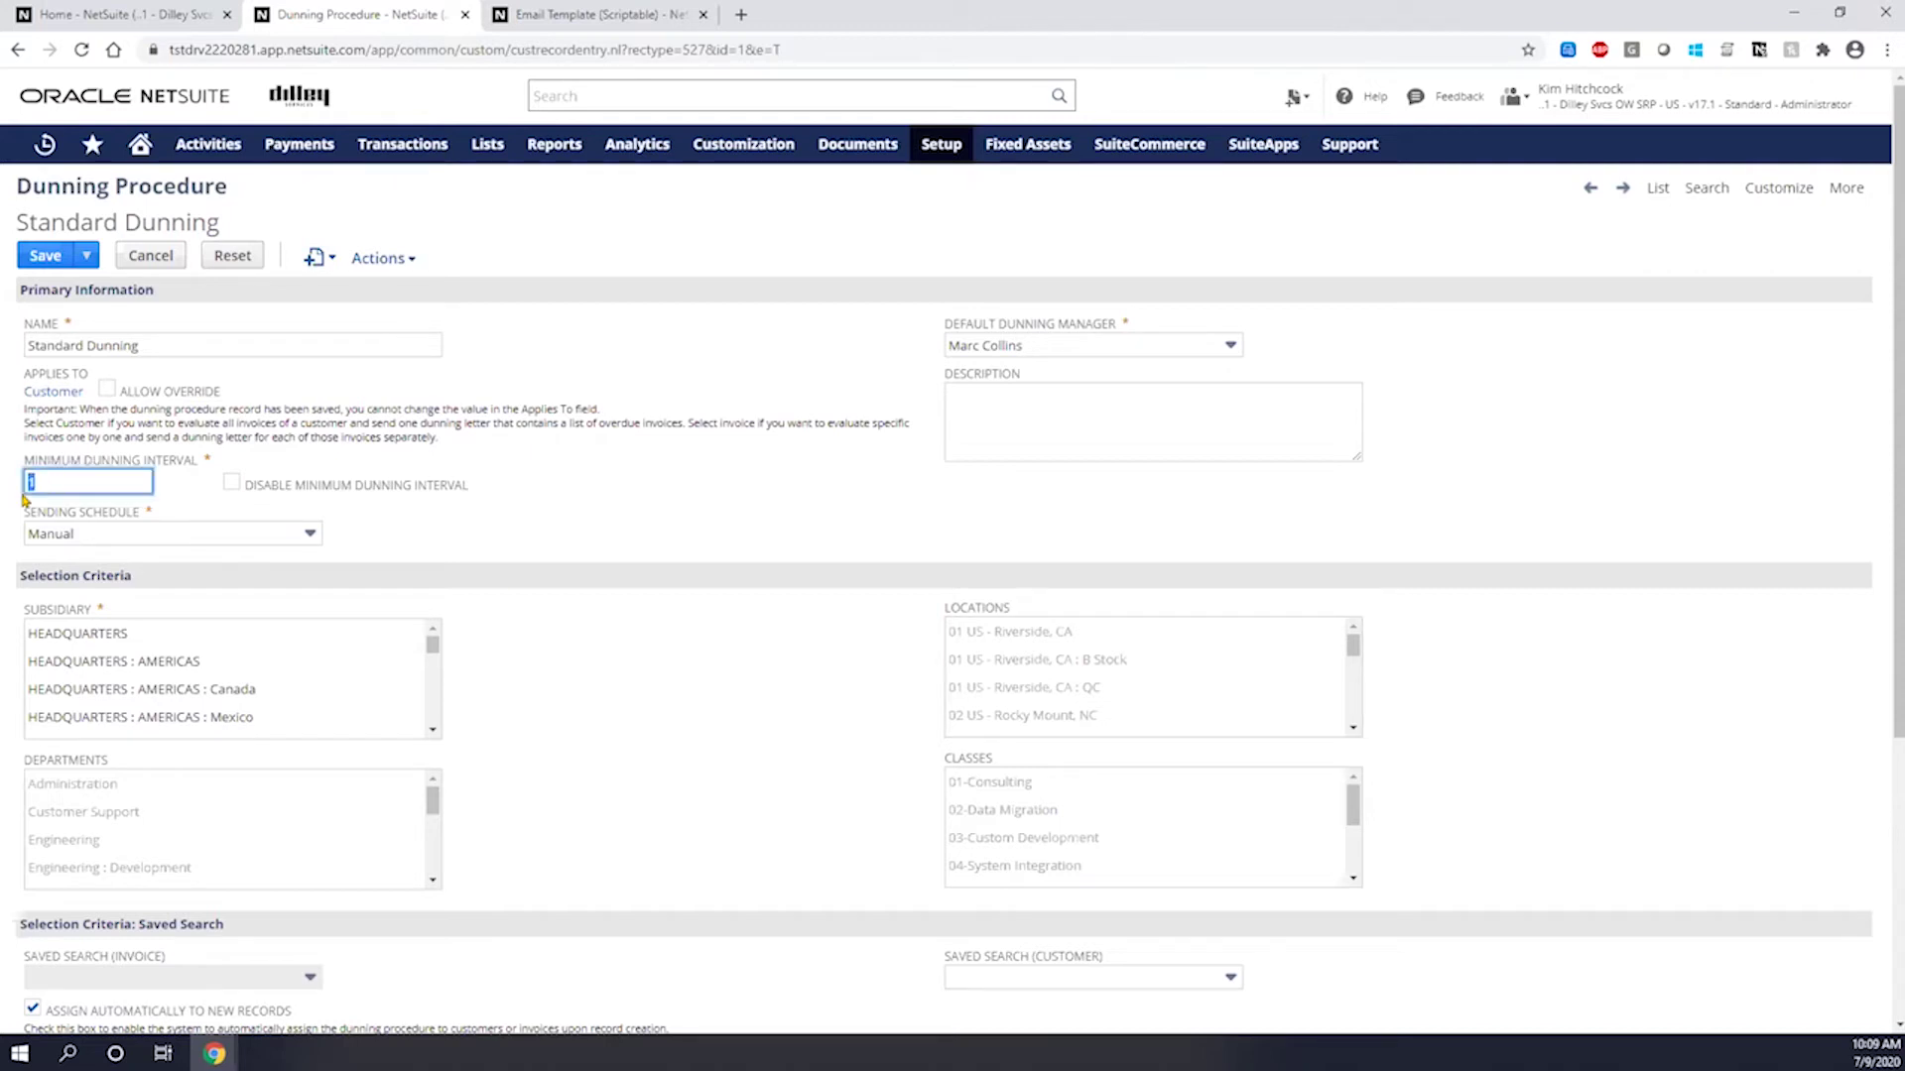
pyautogui.moveTo(36, 484); pyautogui.dragTo(15, 485)
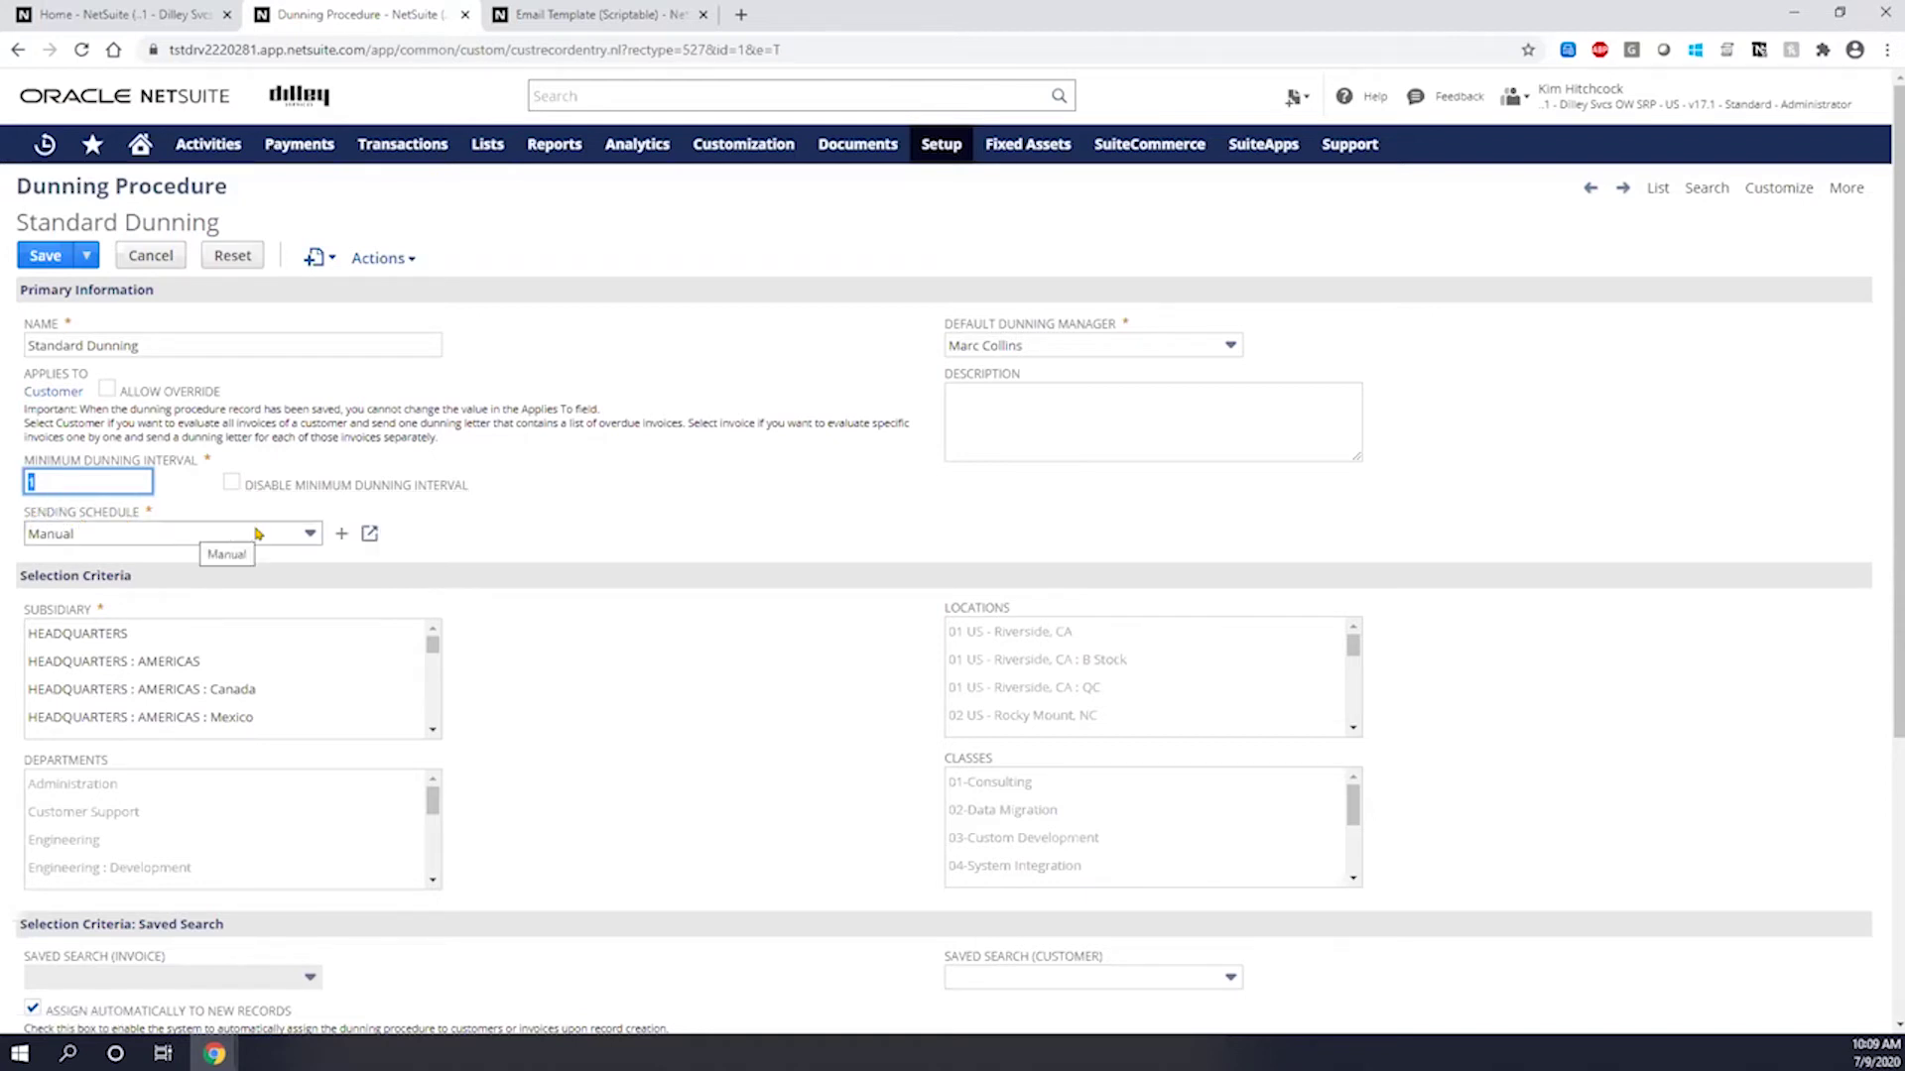
pyautogui.click(132, 536)
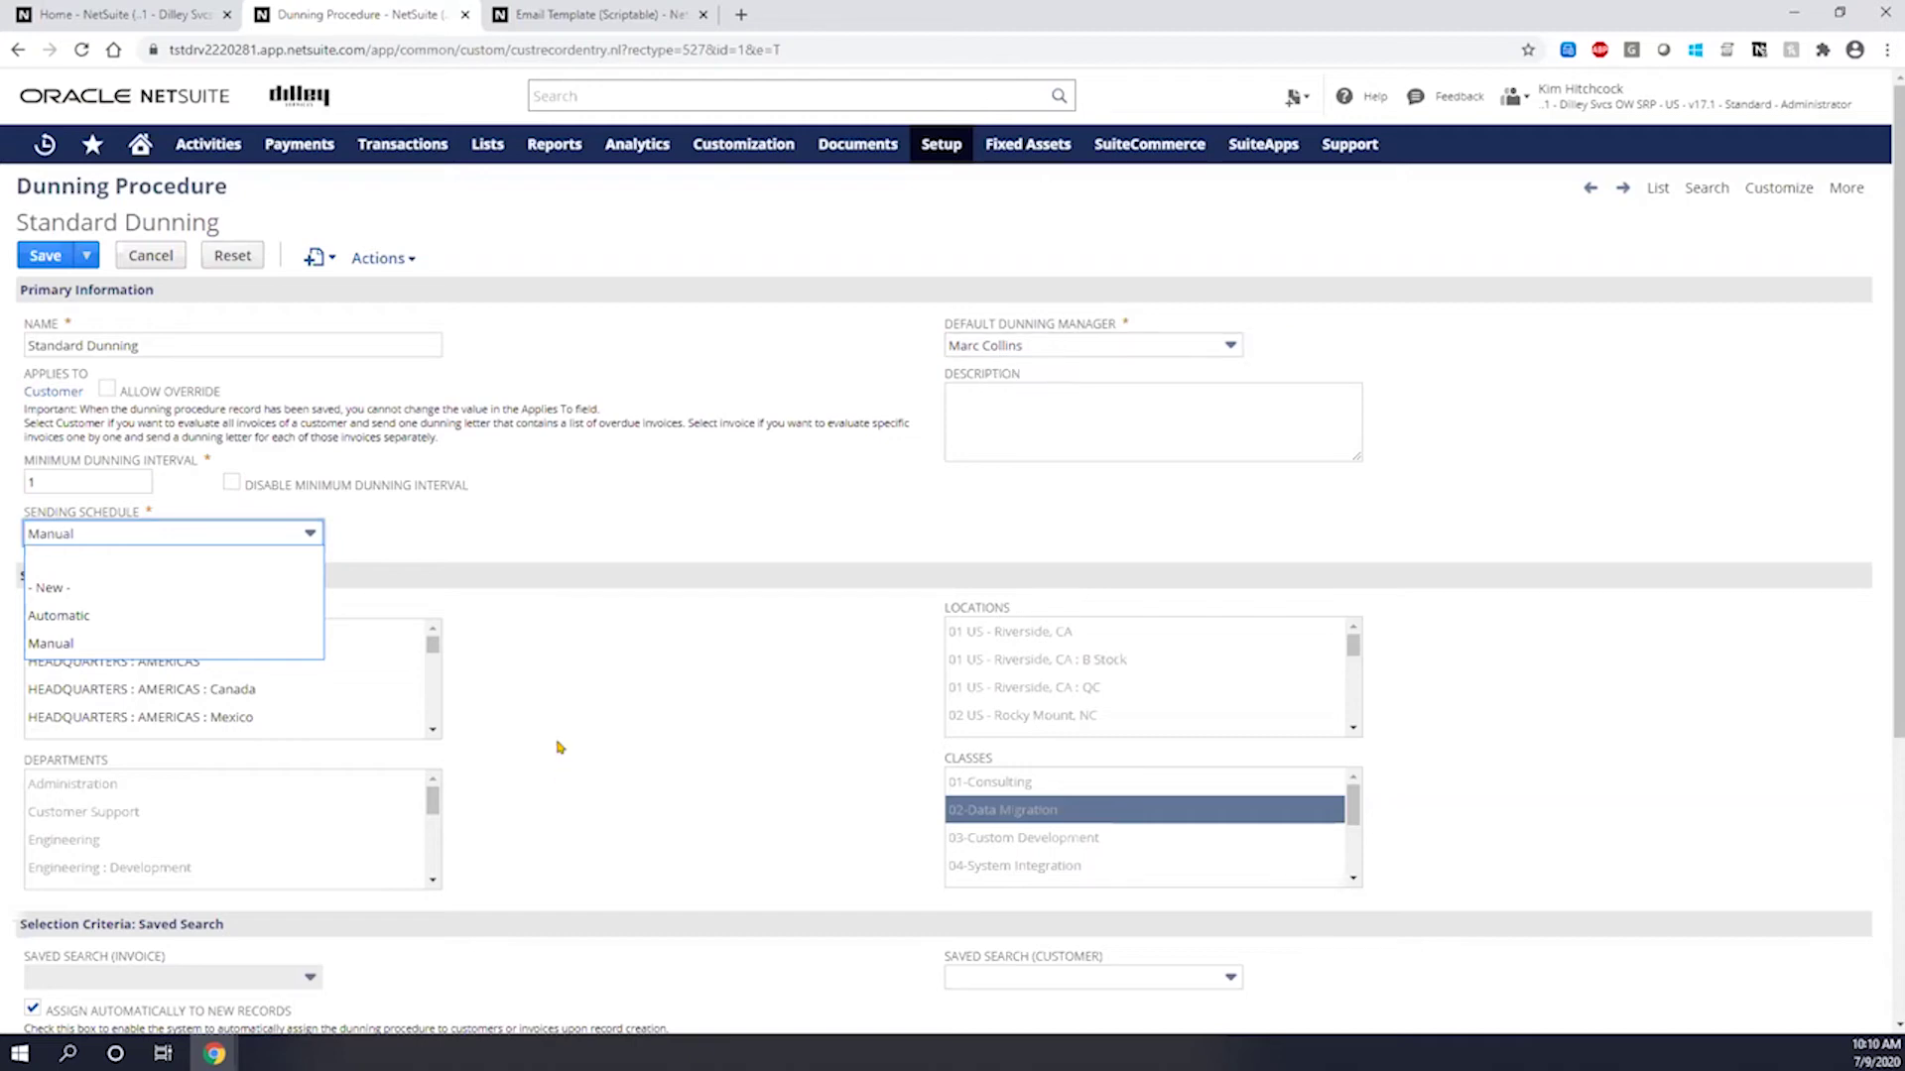
pyautogui.click(570, 754)
pyautogui.scroll(-4, 595, 761)
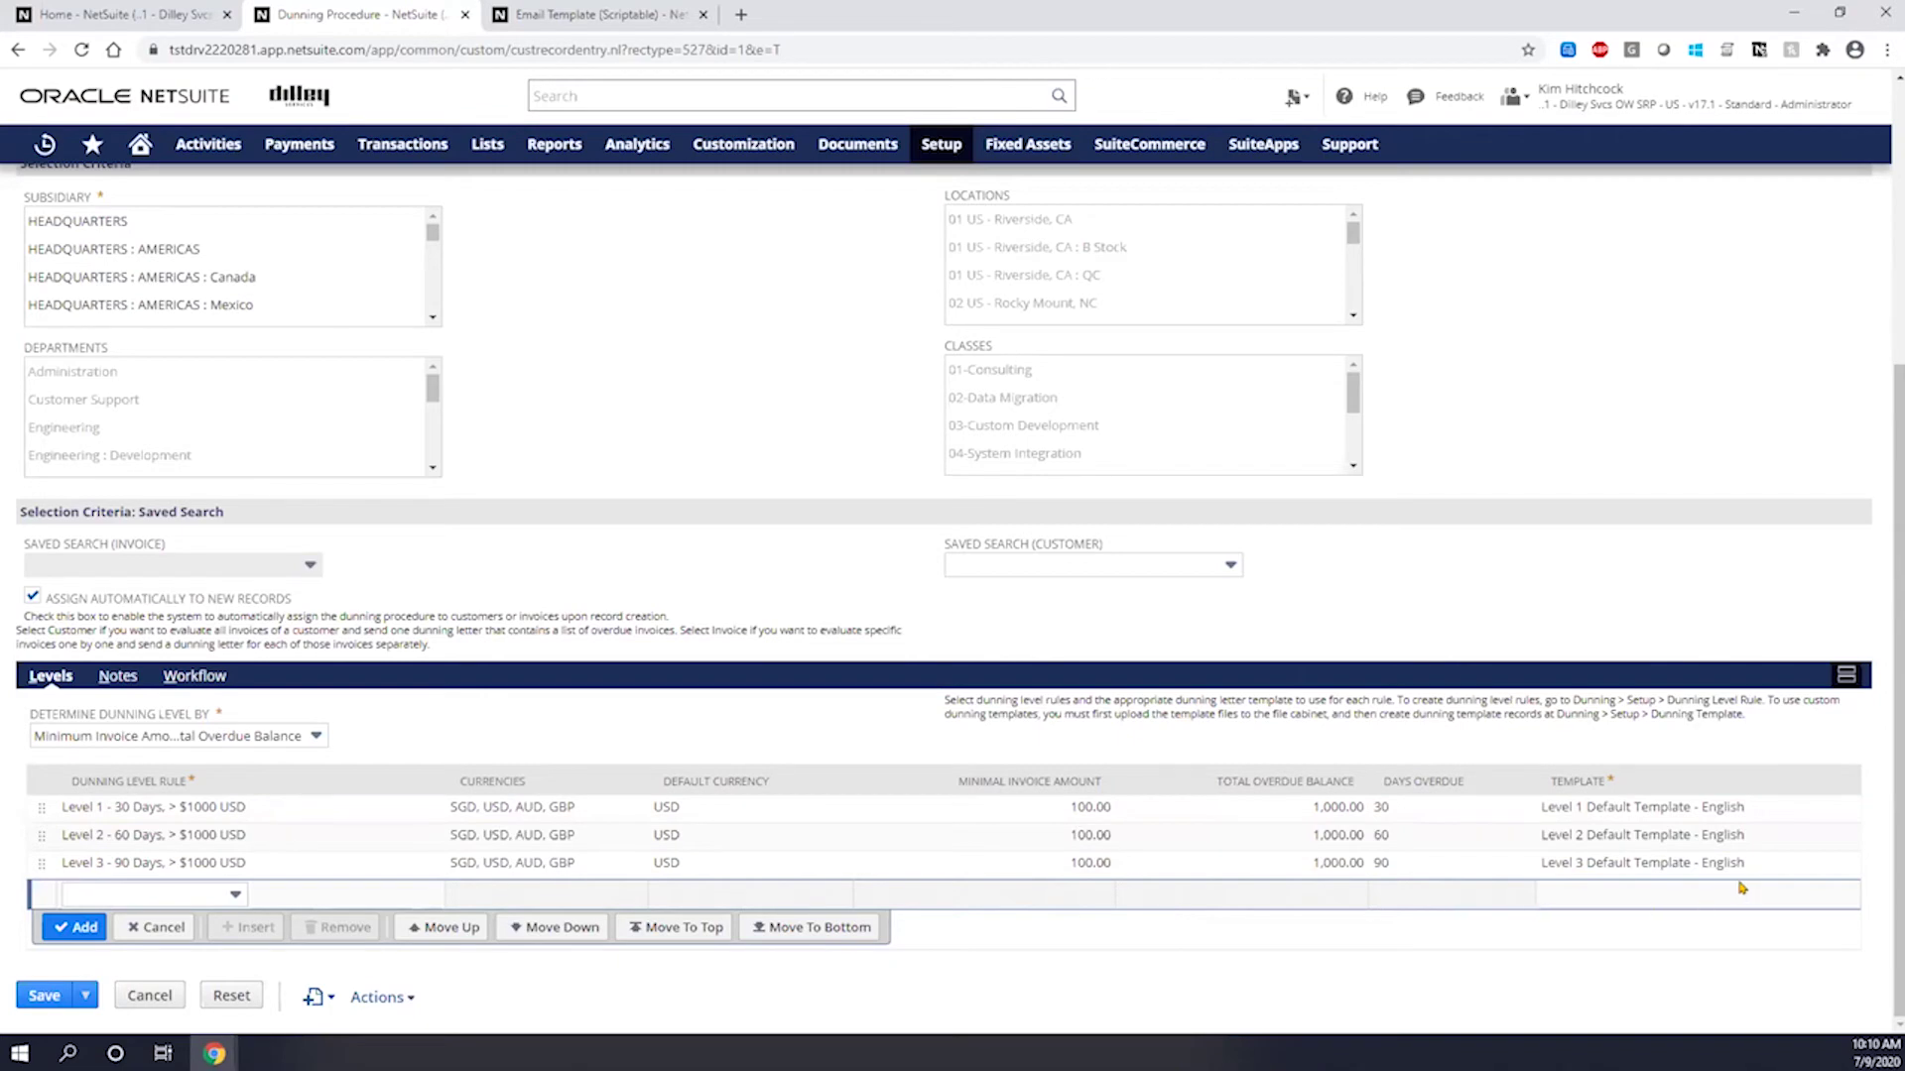
pyautogui.scroll(5, 684, 853)
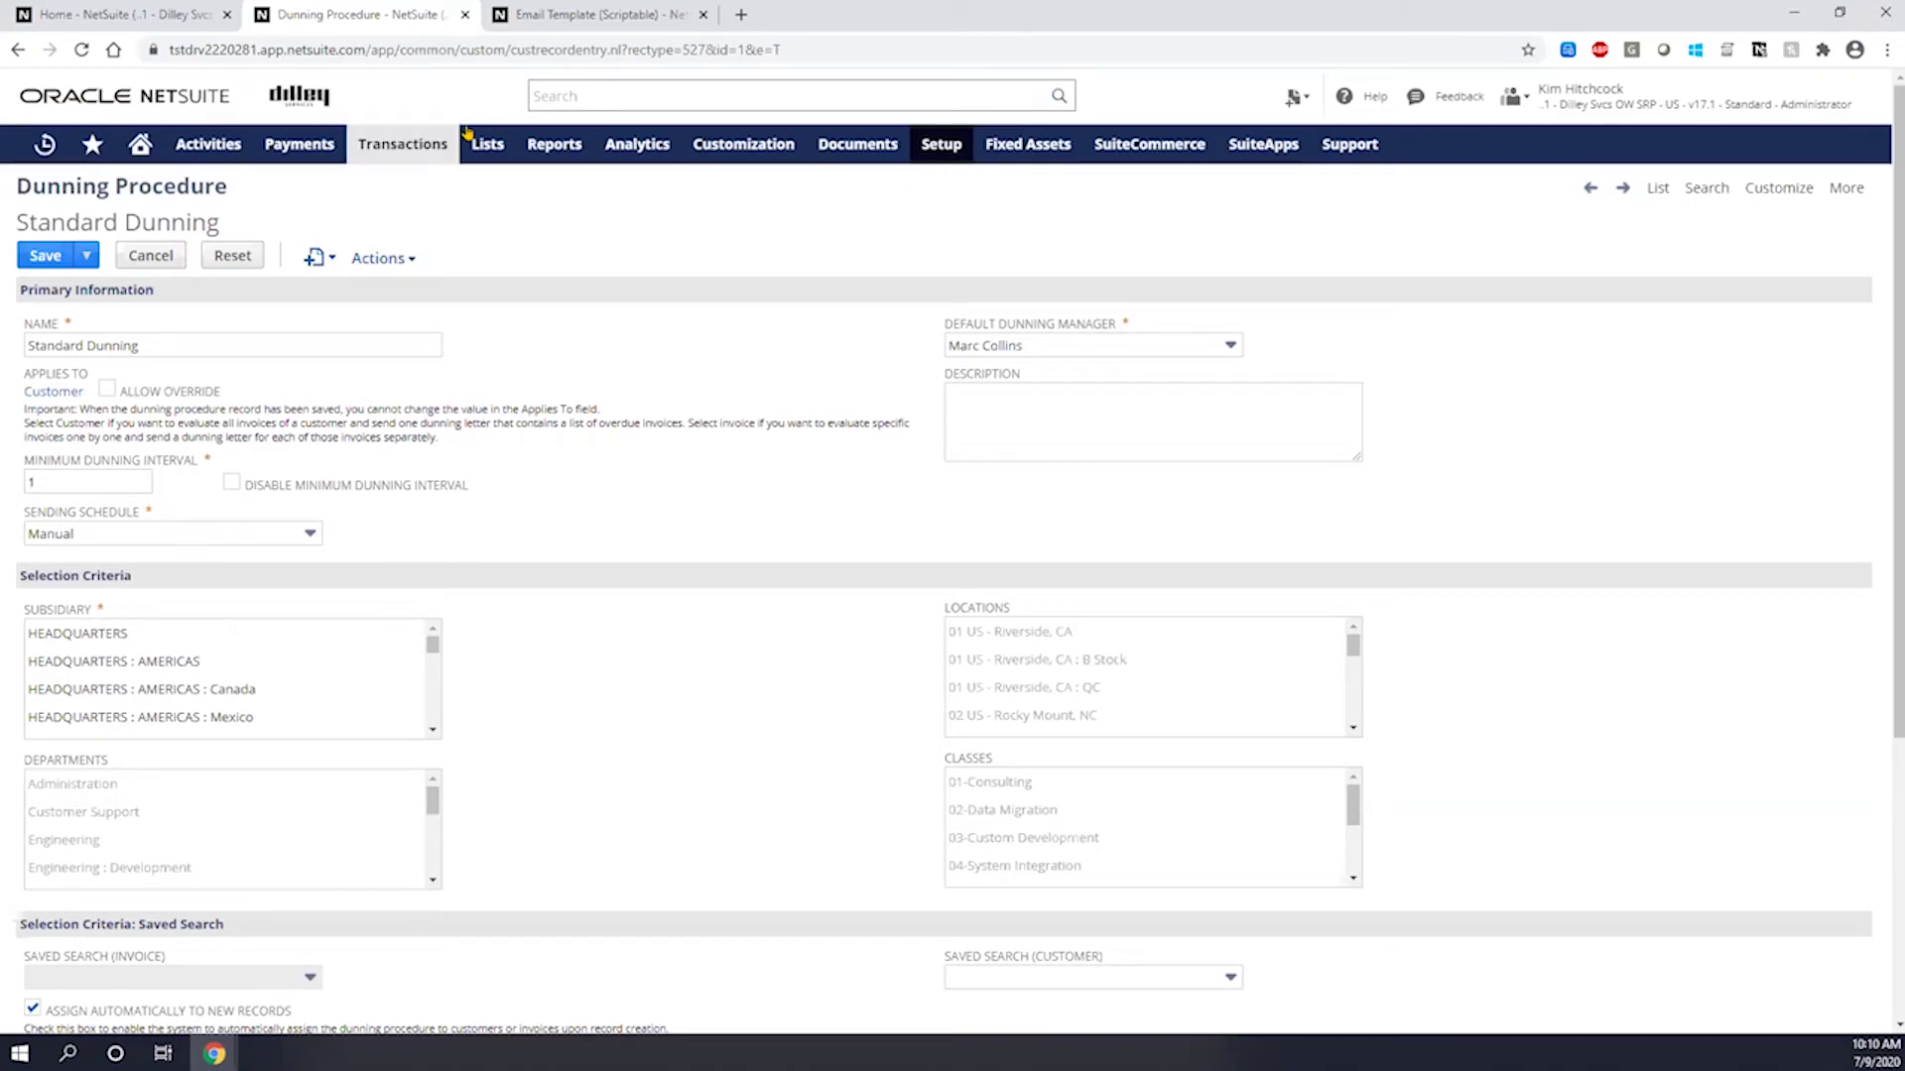
# Search 'cu: alma' and open the Altima Technology client record in a new tab
pyautogui.click(566, 92)
pyautogui.write('c')
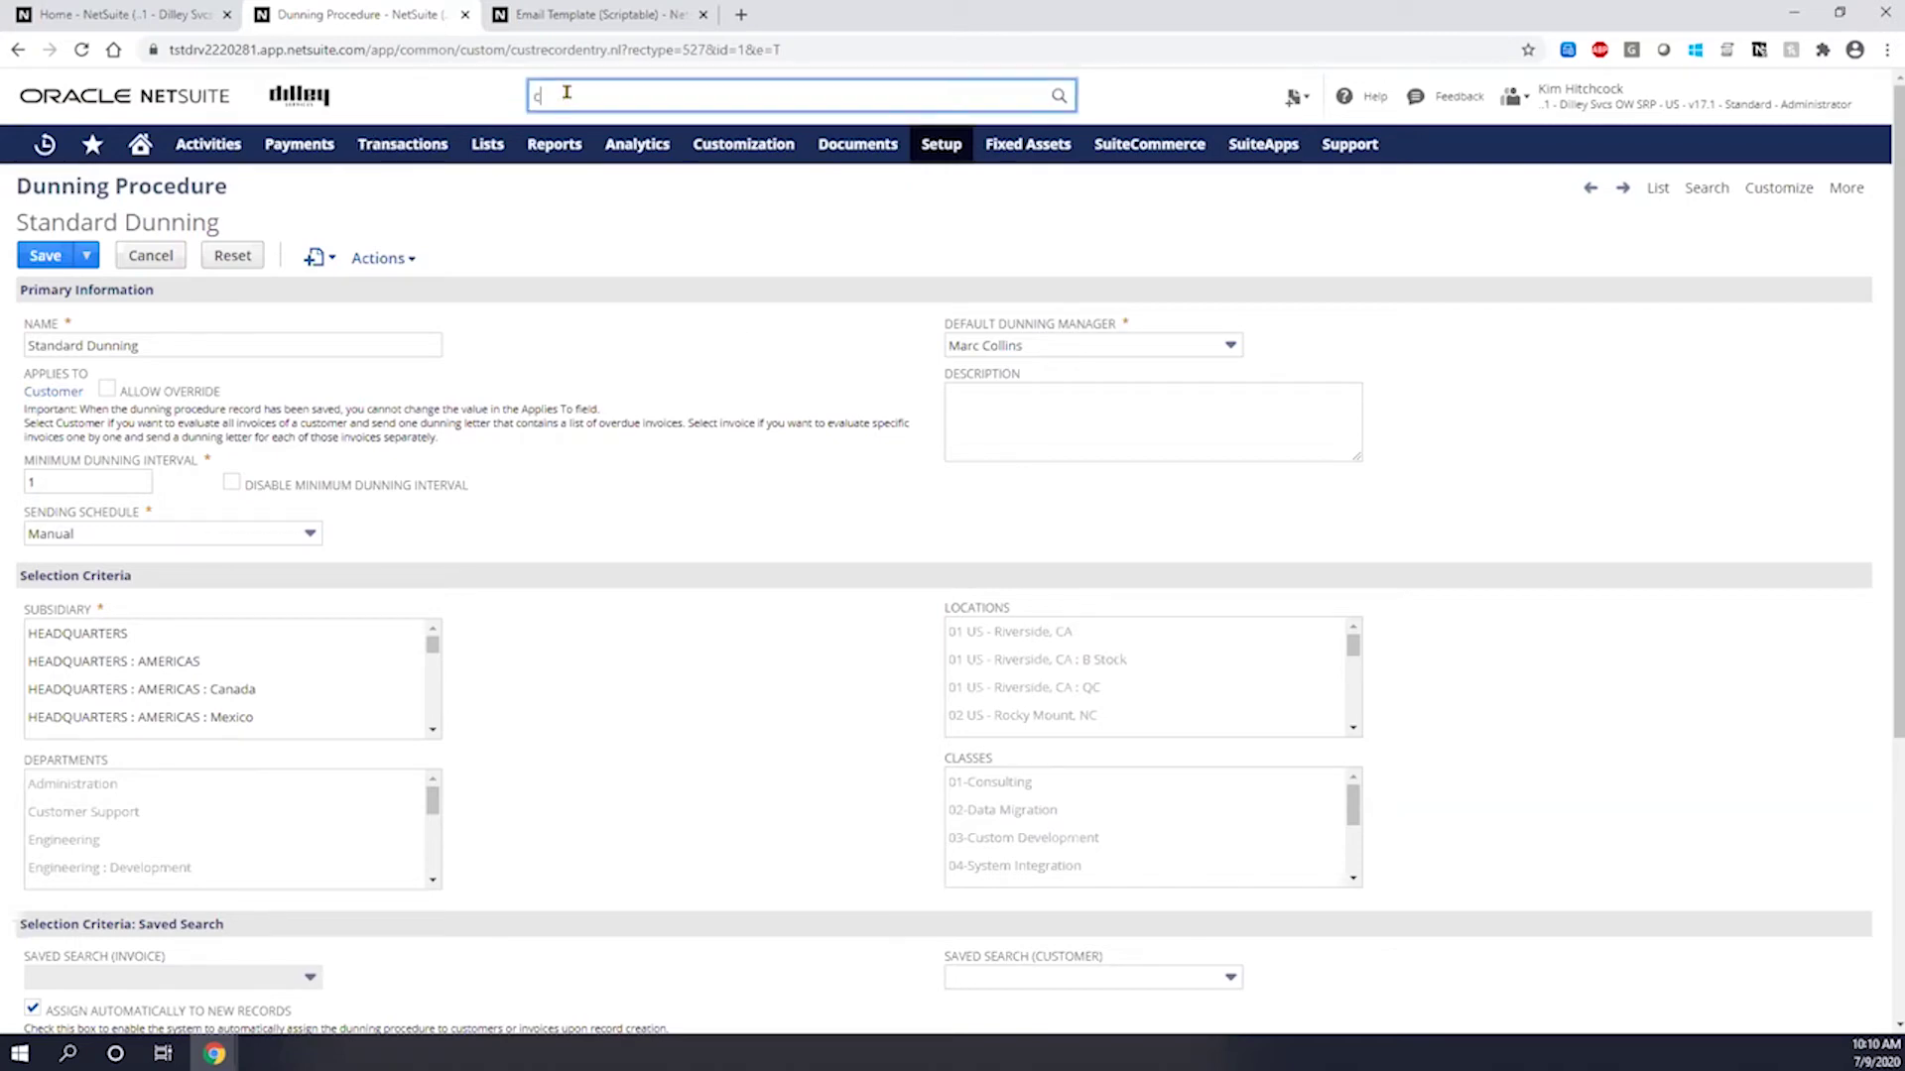
pyautogui.write('u: alma')
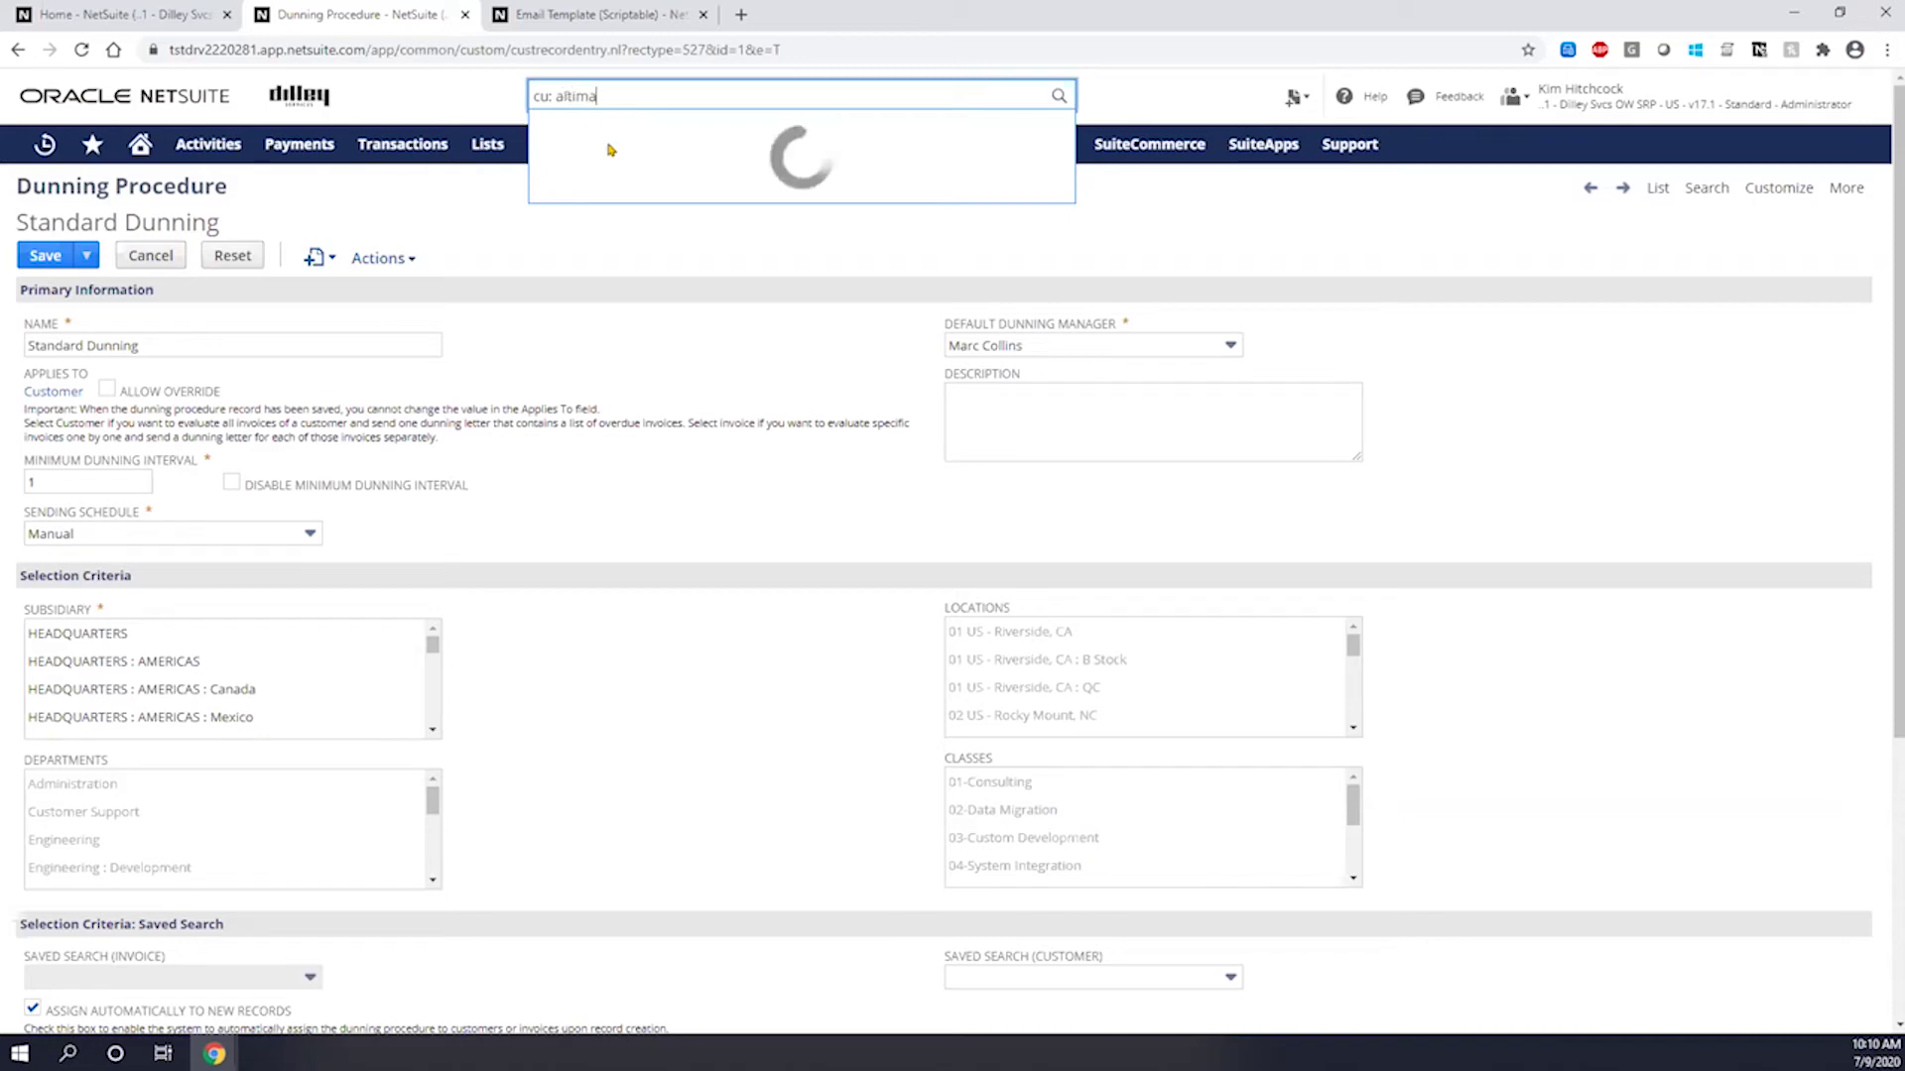
pyautogui.moveTo(44, 144)
pyautogui.rightClick(99, 296)
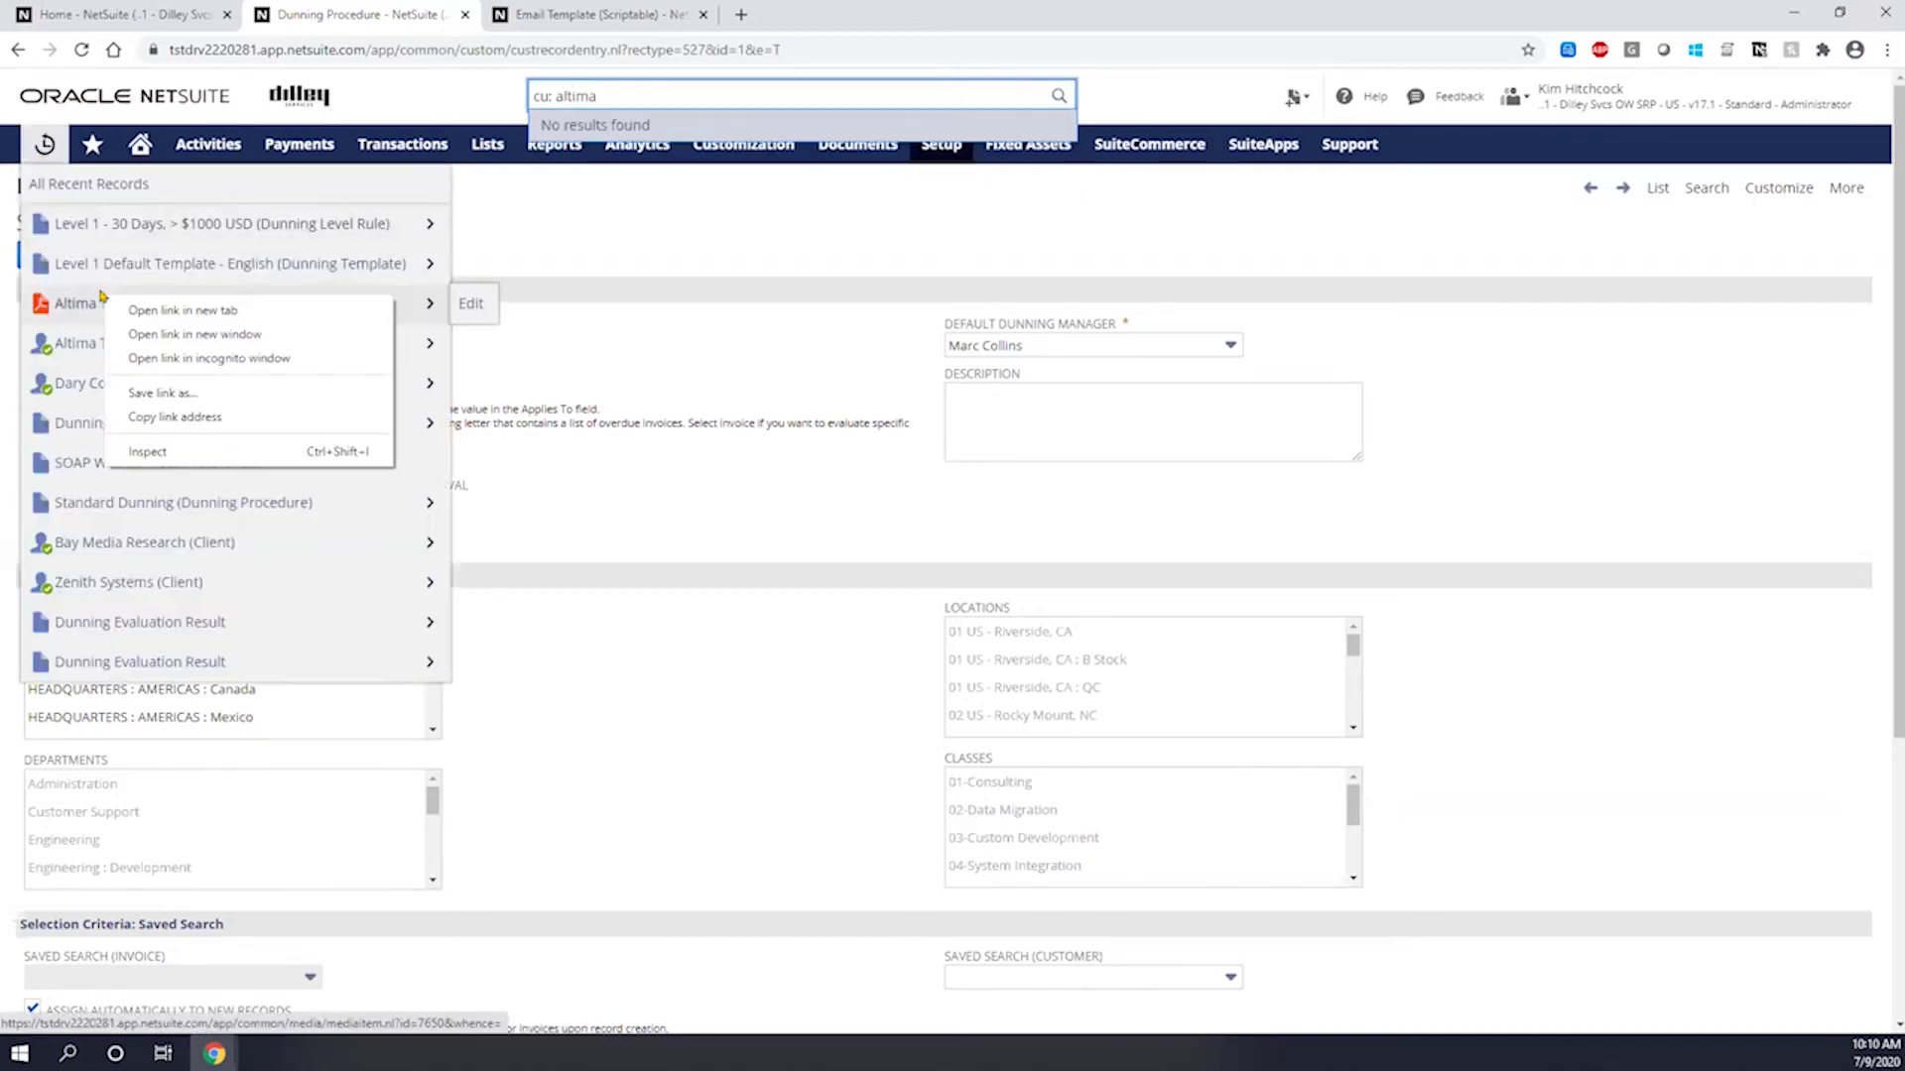
pyautogui.rightClick(58, 346)
pyautogui.click(170, 359)
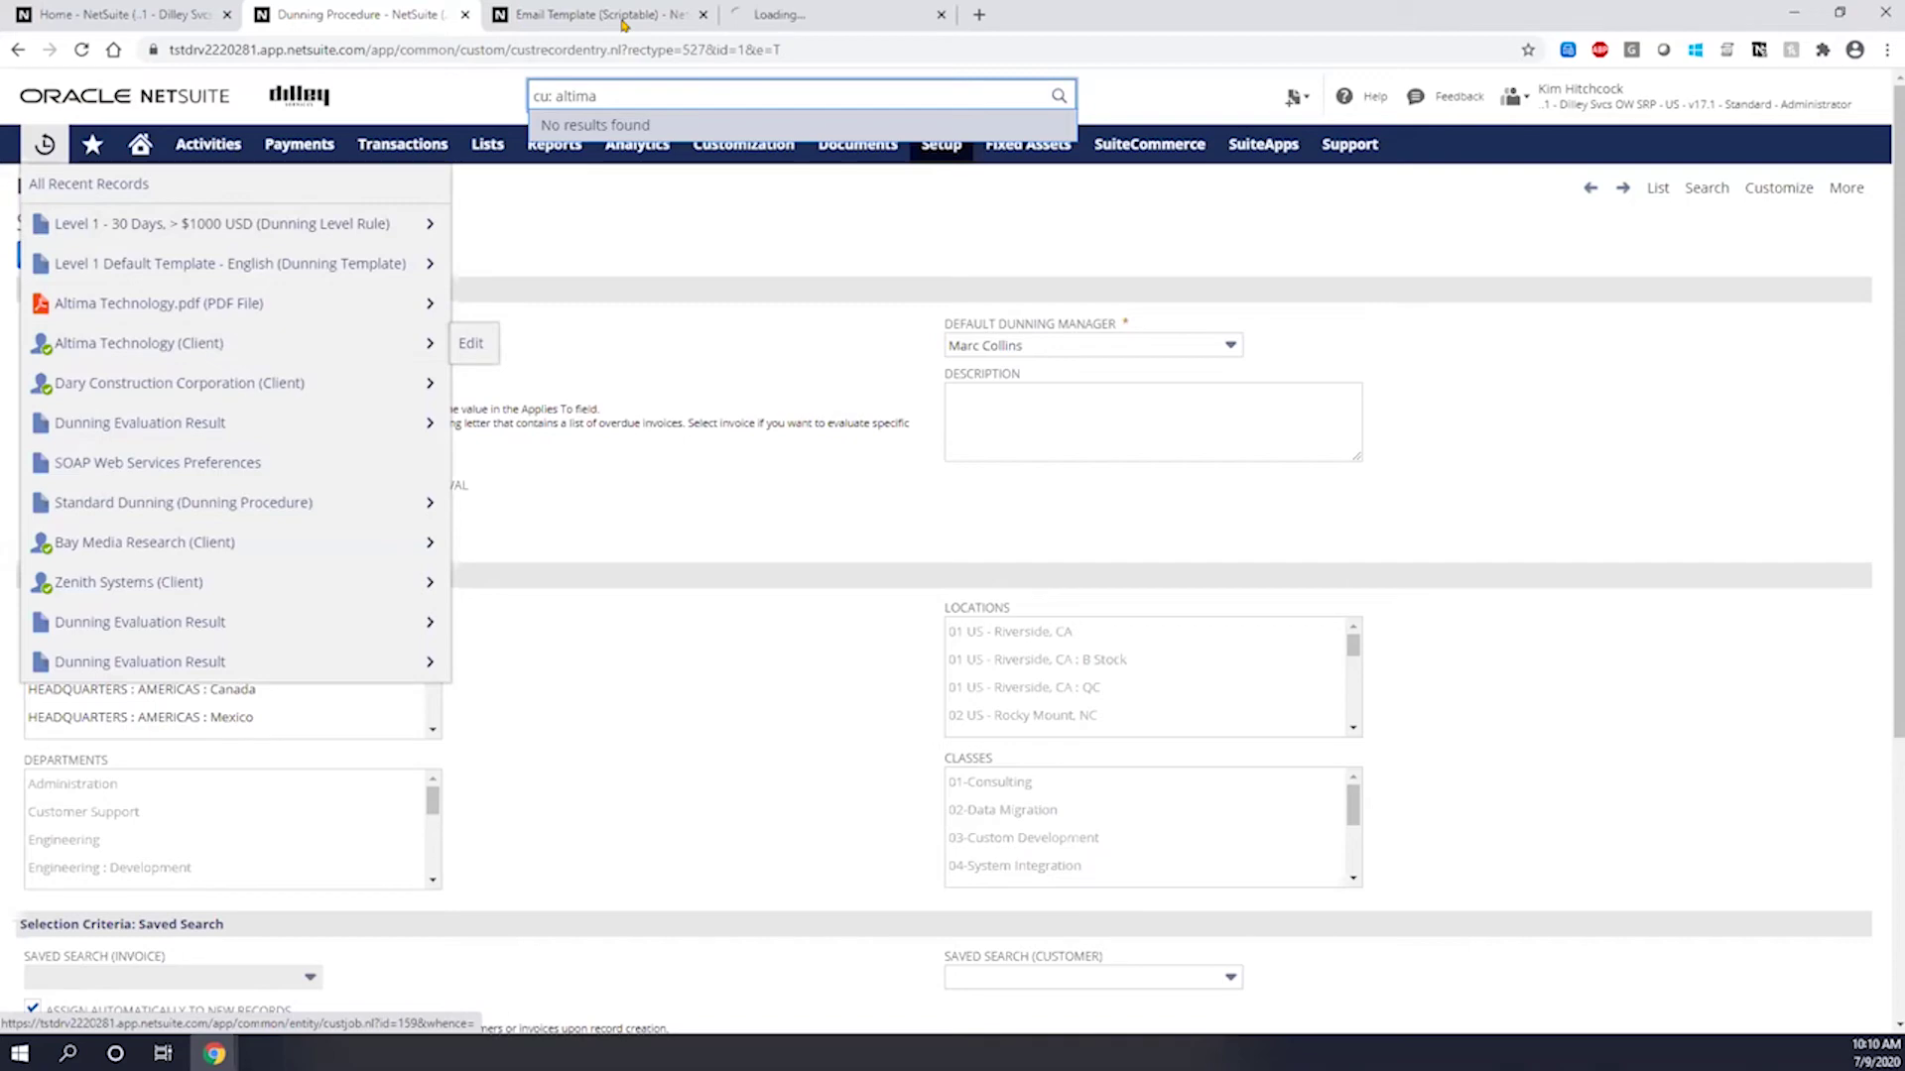
# Close the email template and Dunning Procedure tabs, leaving without saving changes
pyautogui.click(702, 15)
pyautogui.click(465, 15)
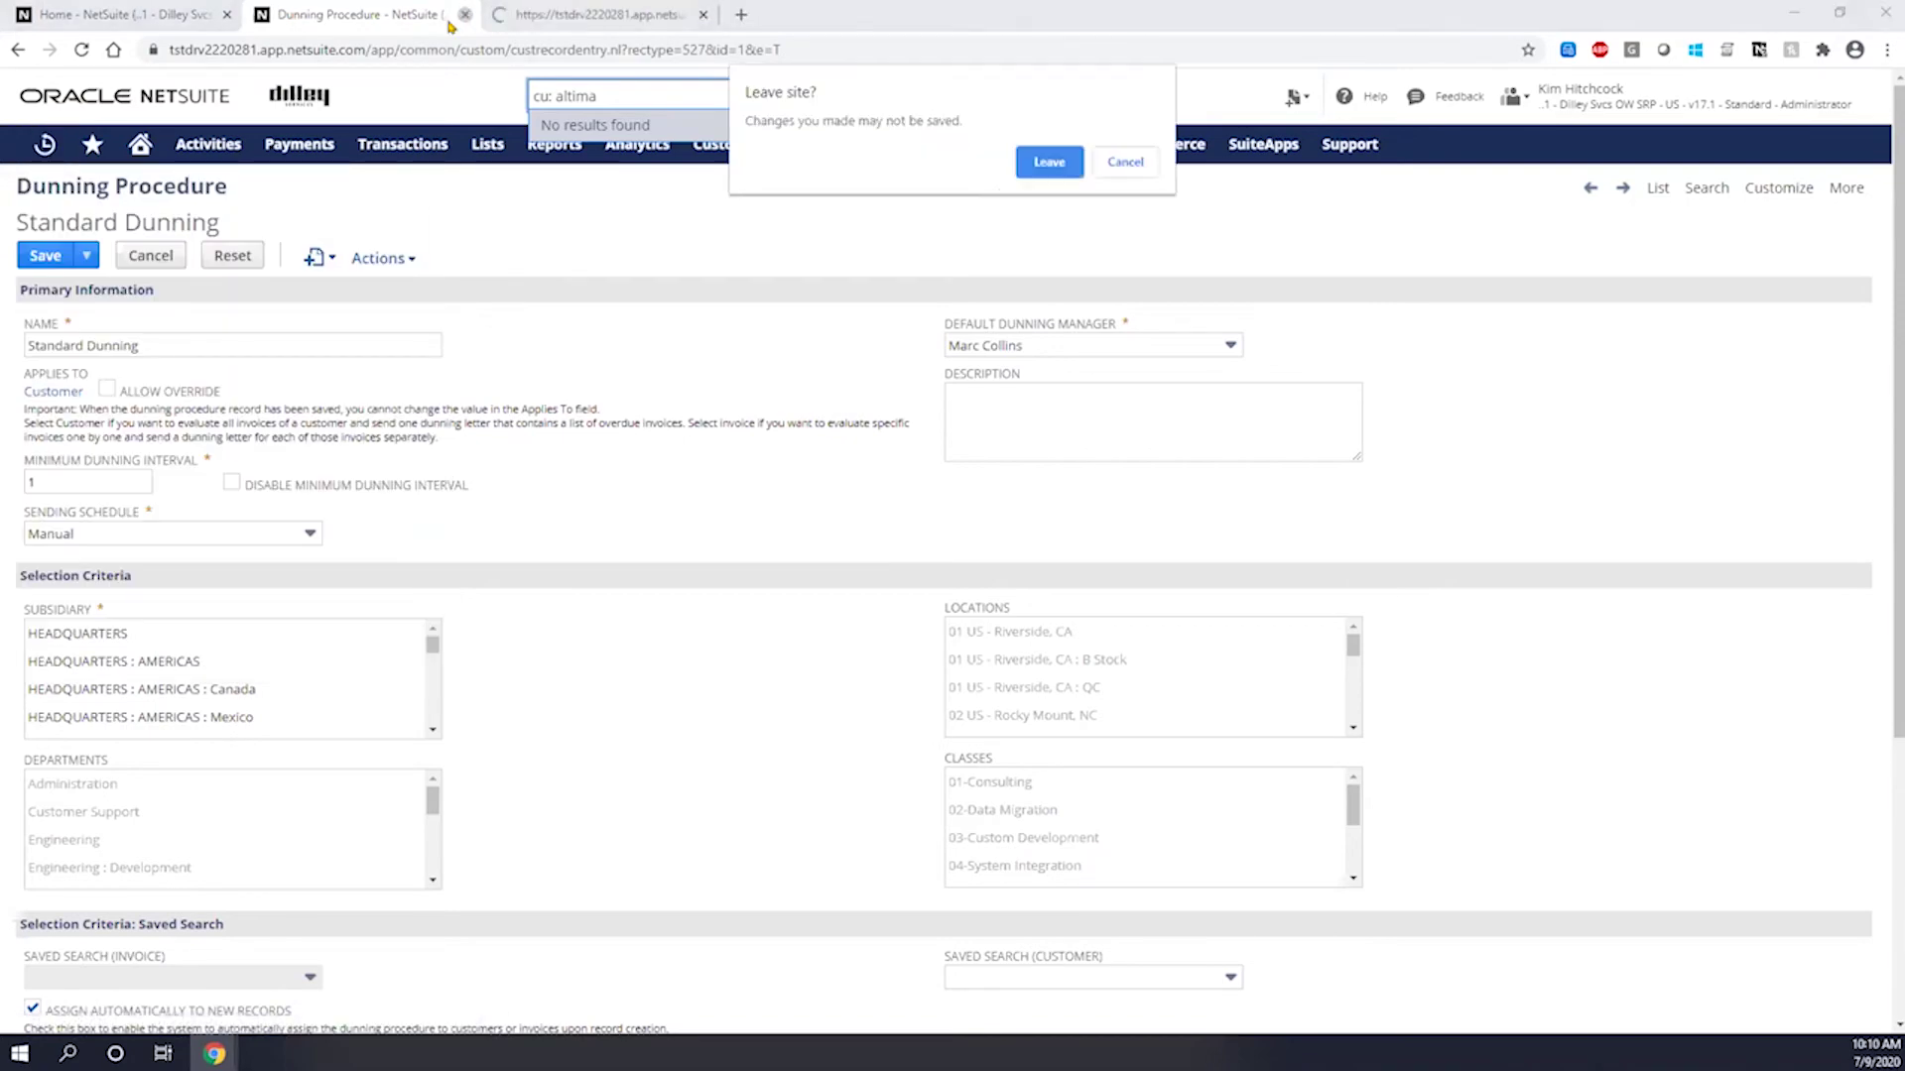
pyautogui.click(1052, 163)
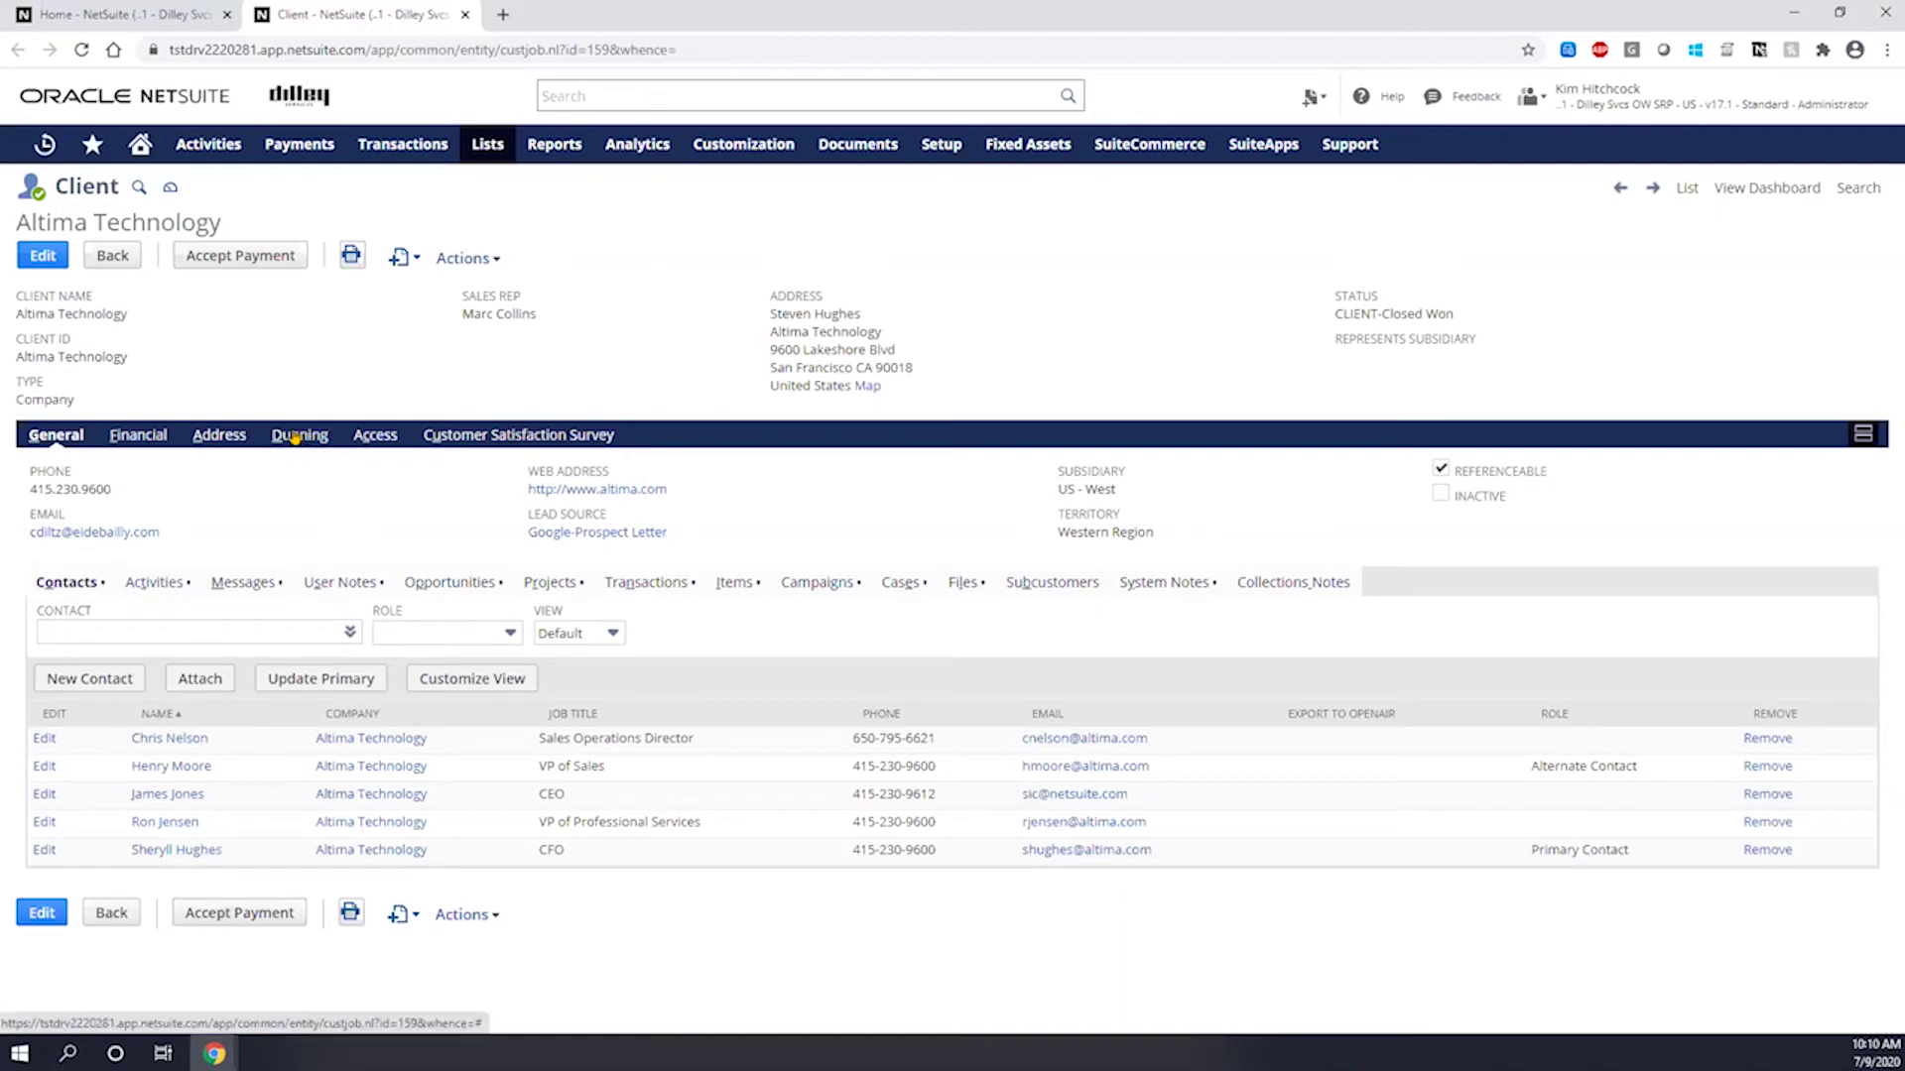
# Show Altima Technology's Dunning subtab: Standard Dunning procedure, level 3, dunning not paused
pyautogui.click(294, 439)
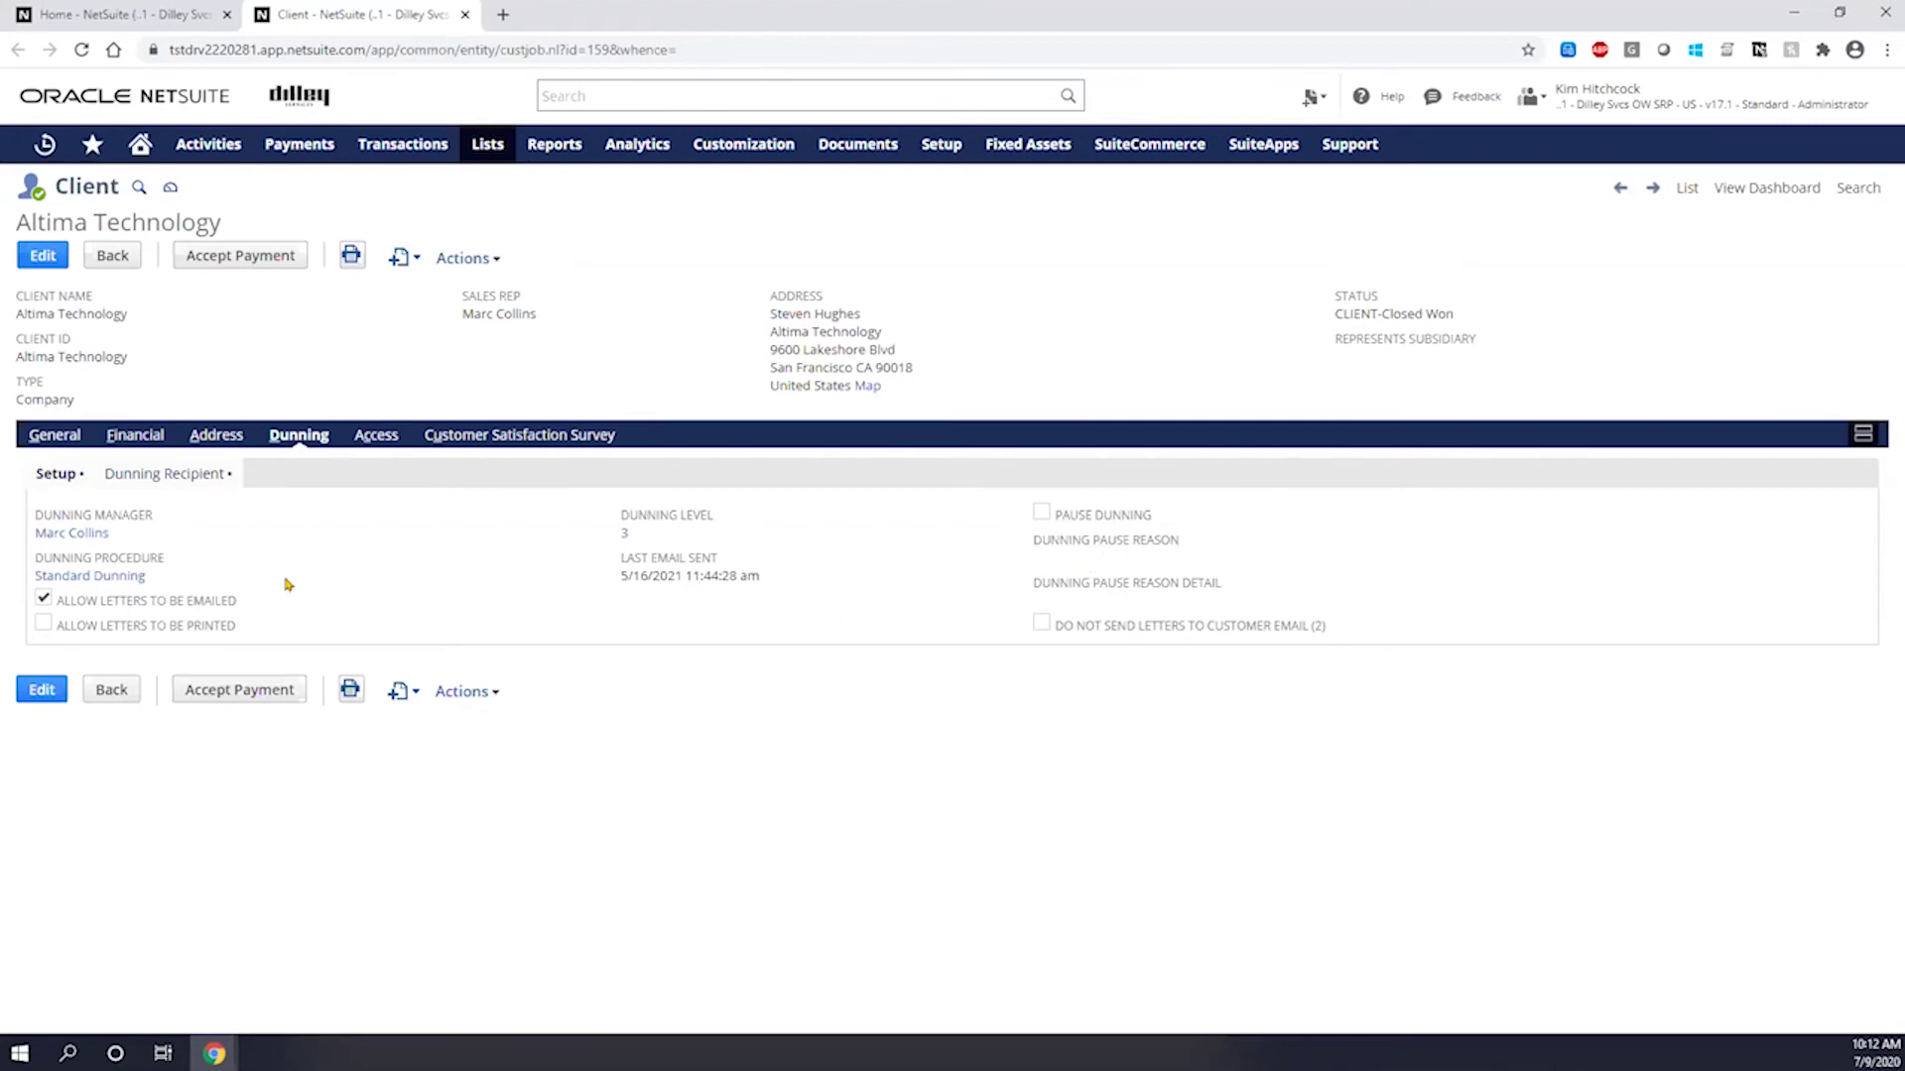
# View Altima Technology's Dunning Recipient contacts, then return to its dunning Setup fields
pyautogui.click(133, 475)
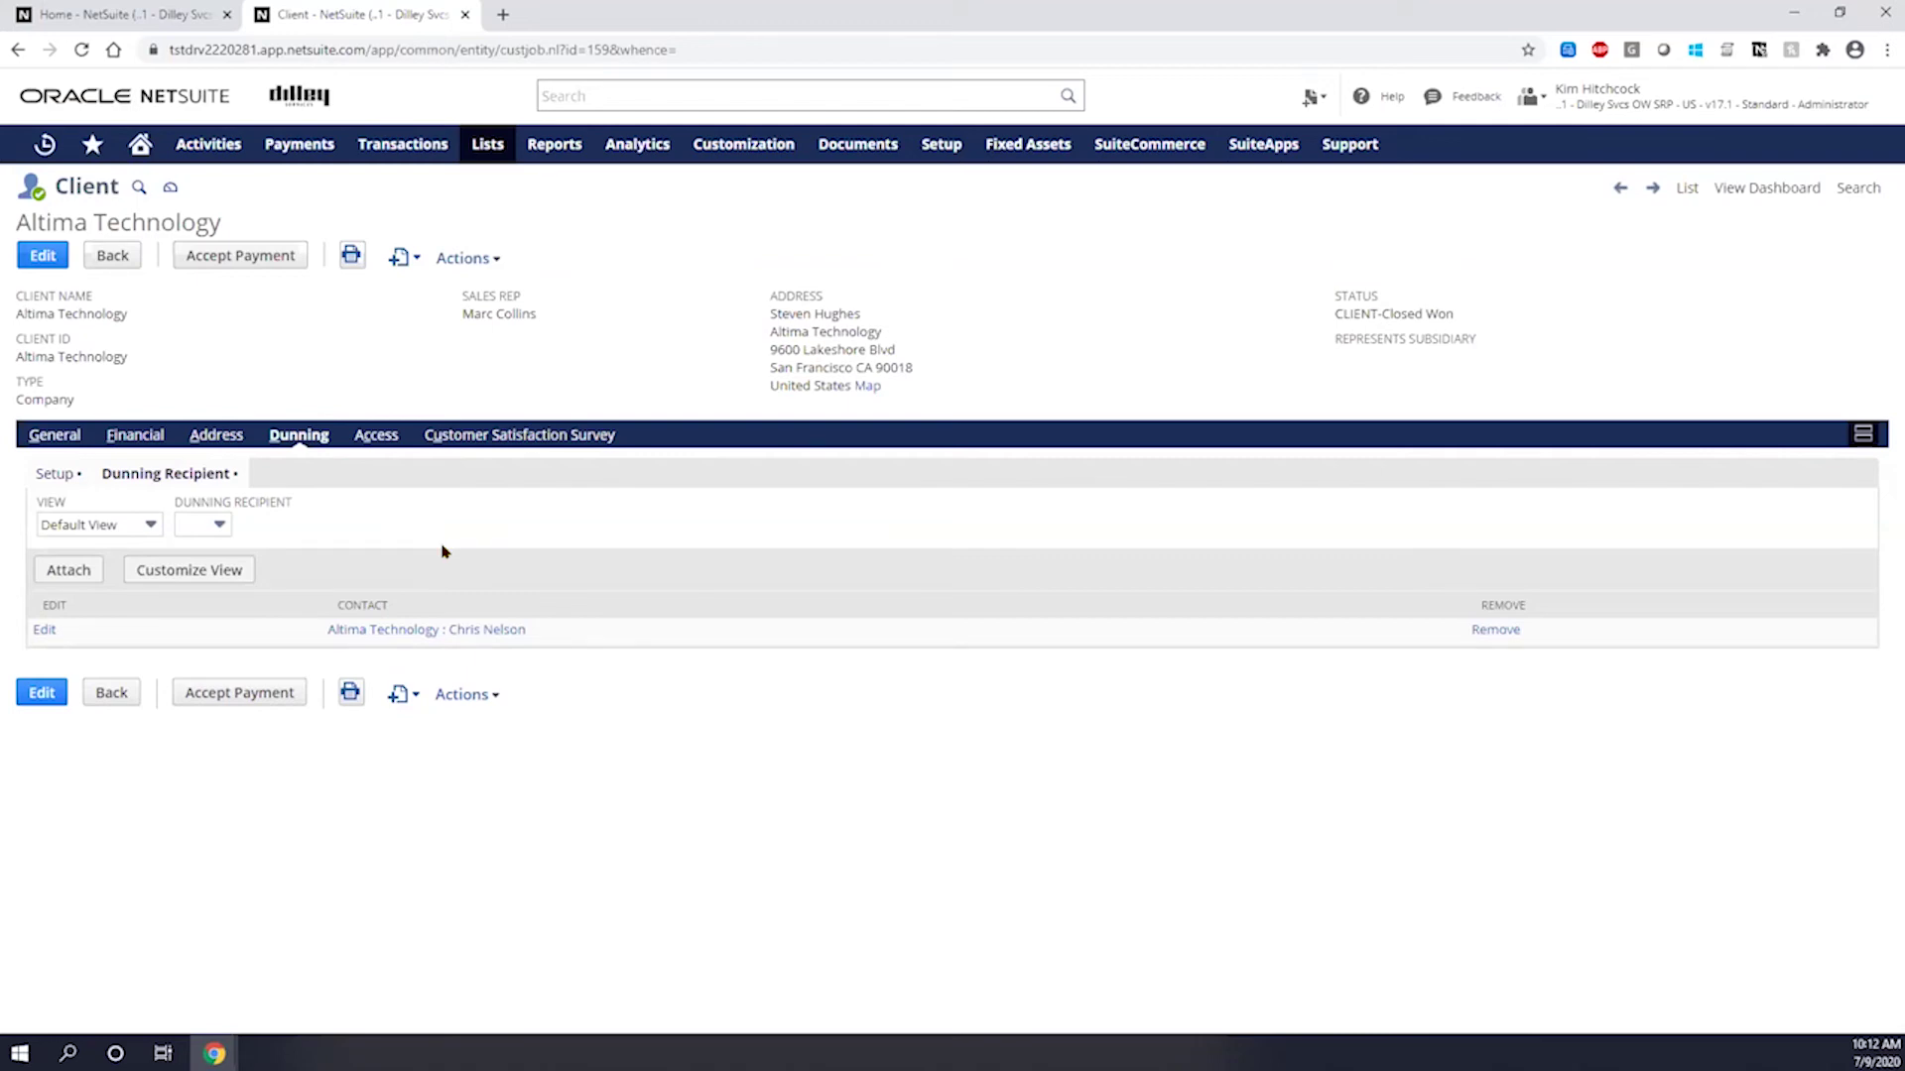
pyautogui.click(54, 476)
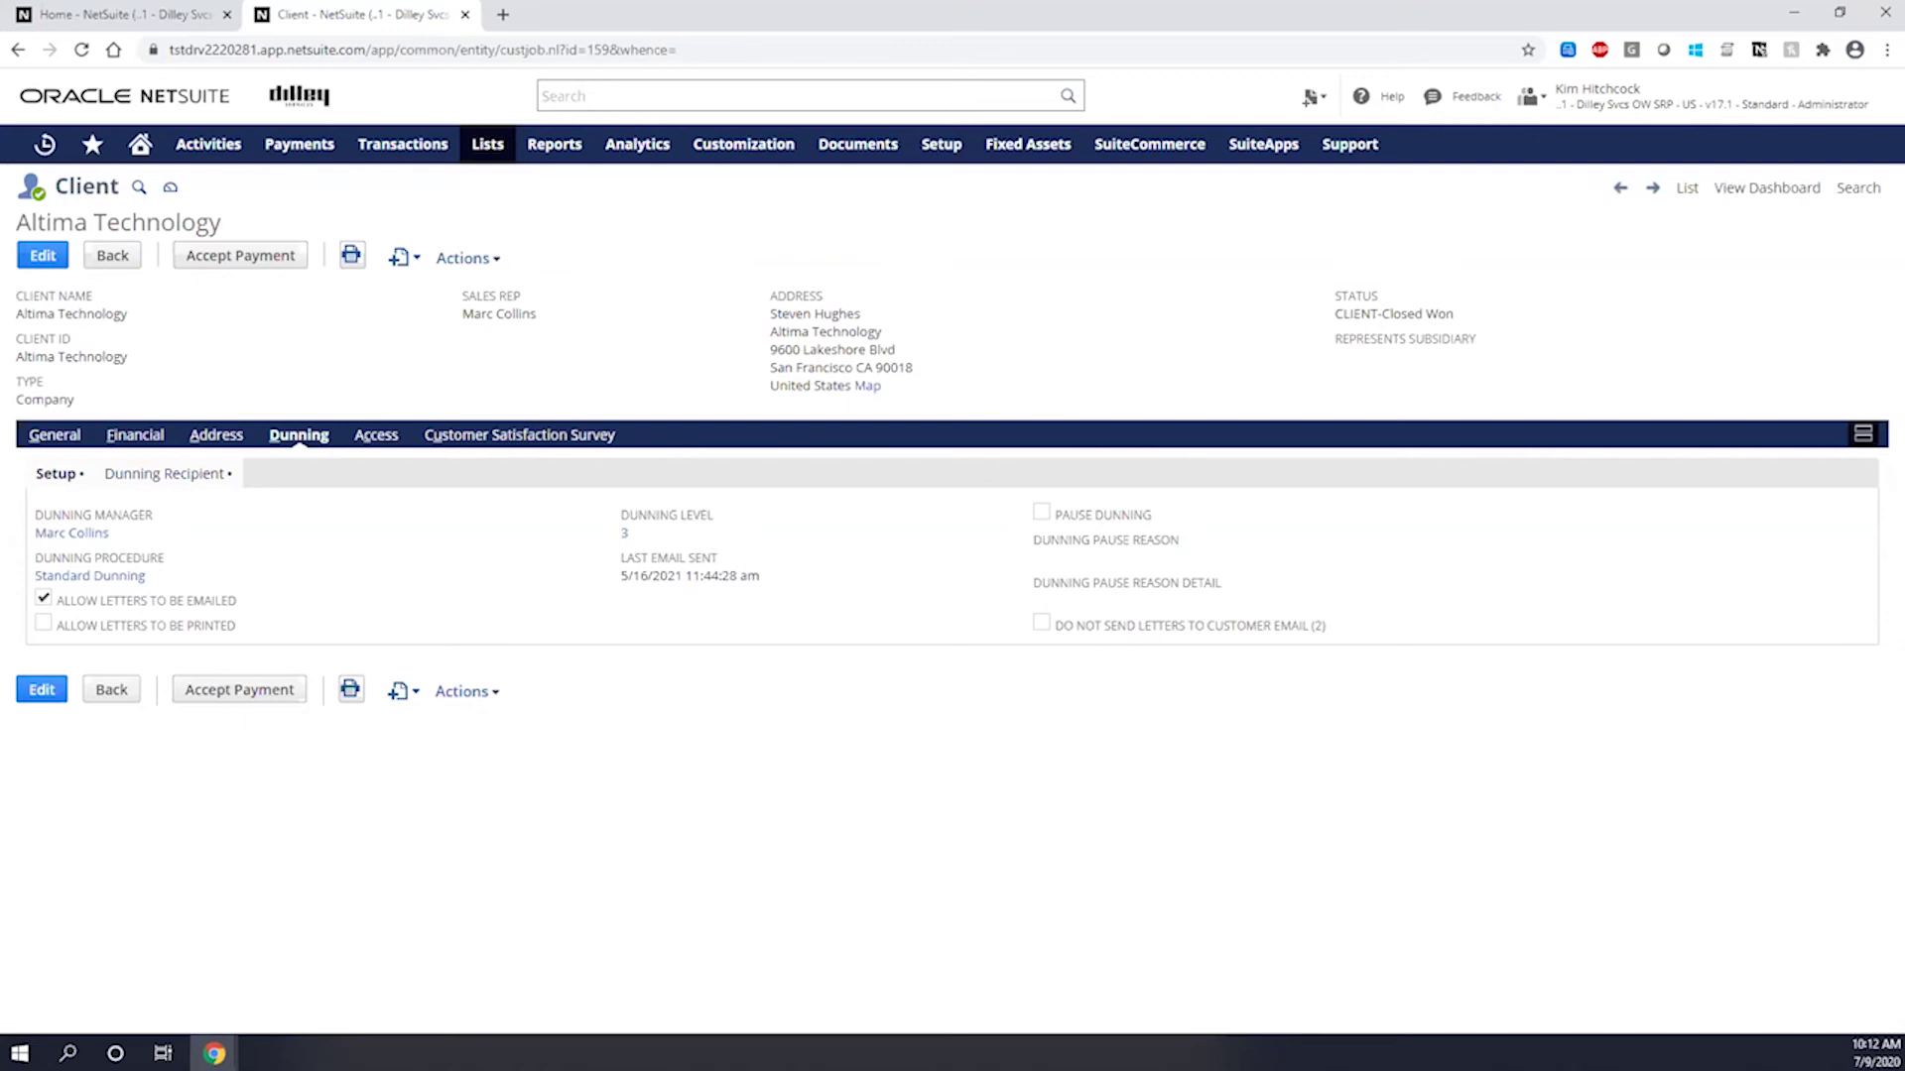
# Open Customization > Workflow > Workflows in a new tab, review the 38 workflows, then return to Altima Technology
pyautogui.moveTo(938, 151)
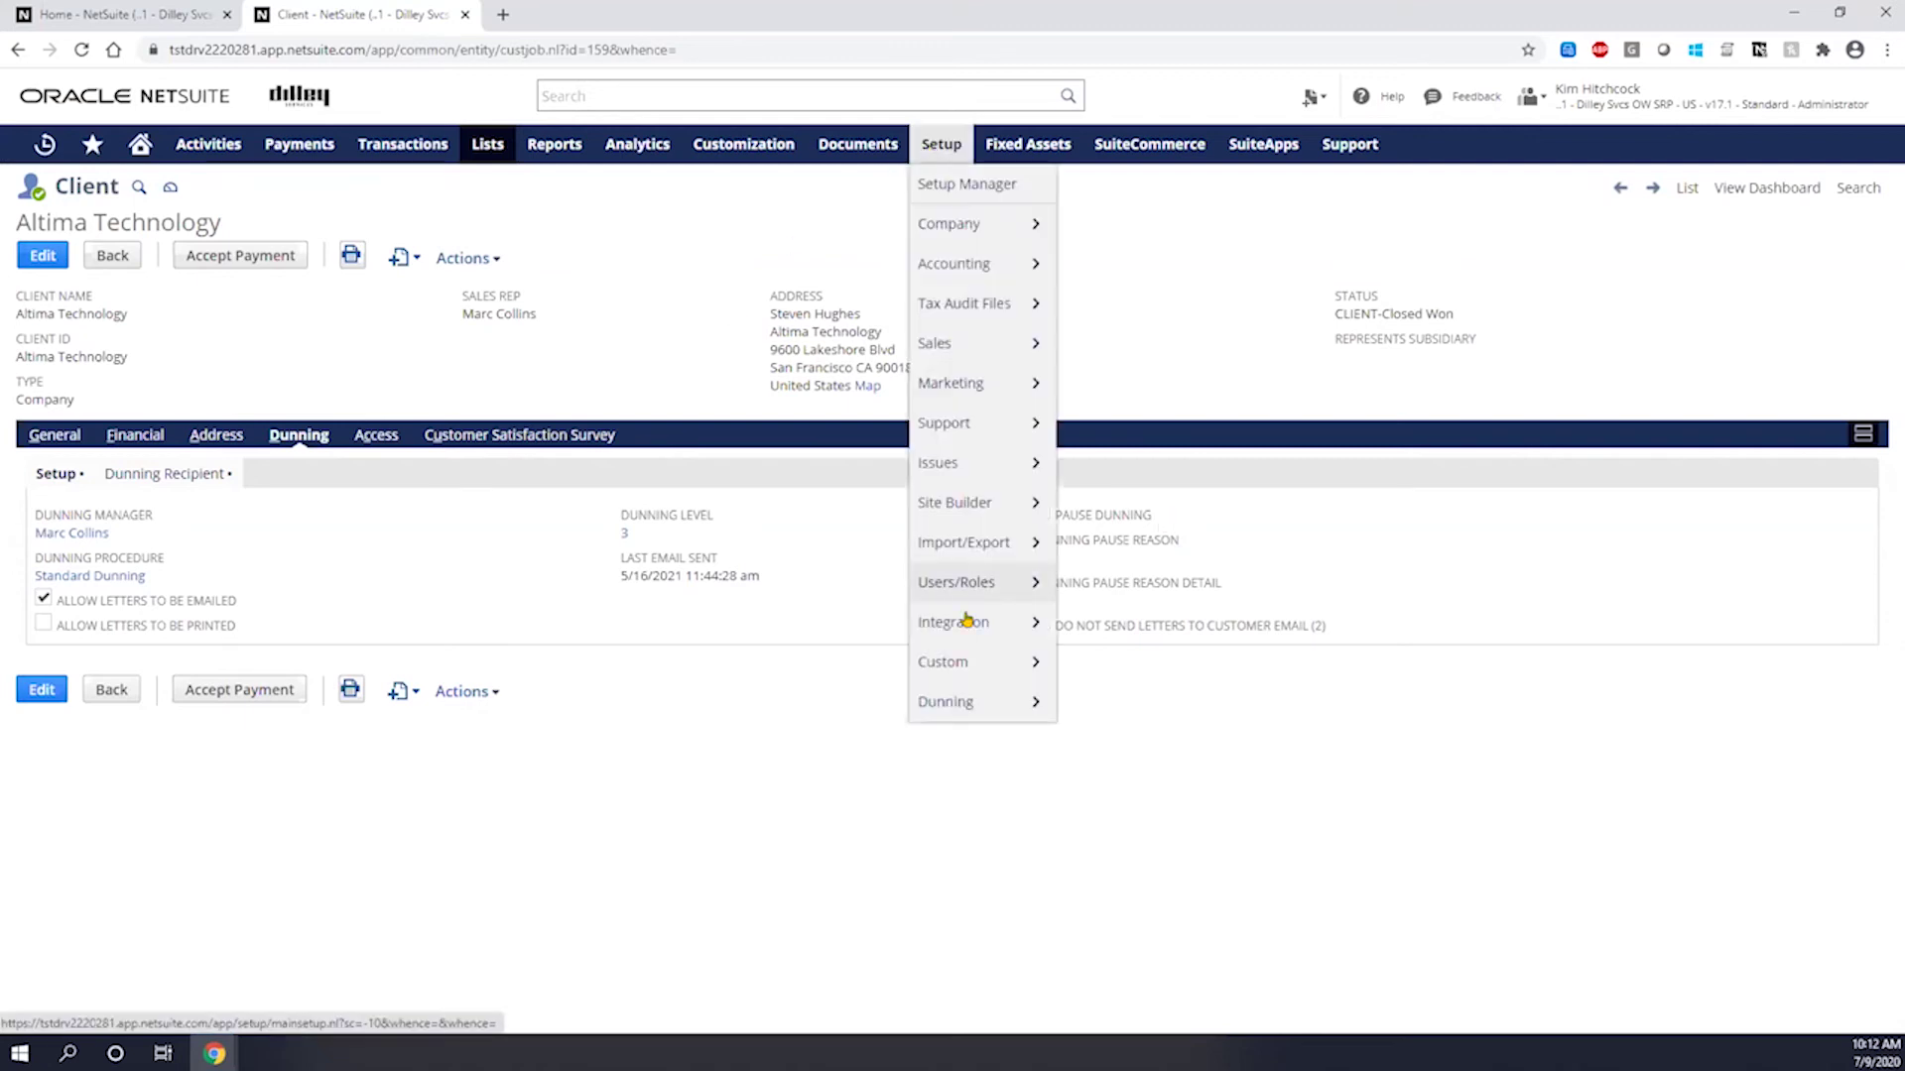
pyautogui.moveTo(964, 705)
pyautogui.moveTo(1117, 699)
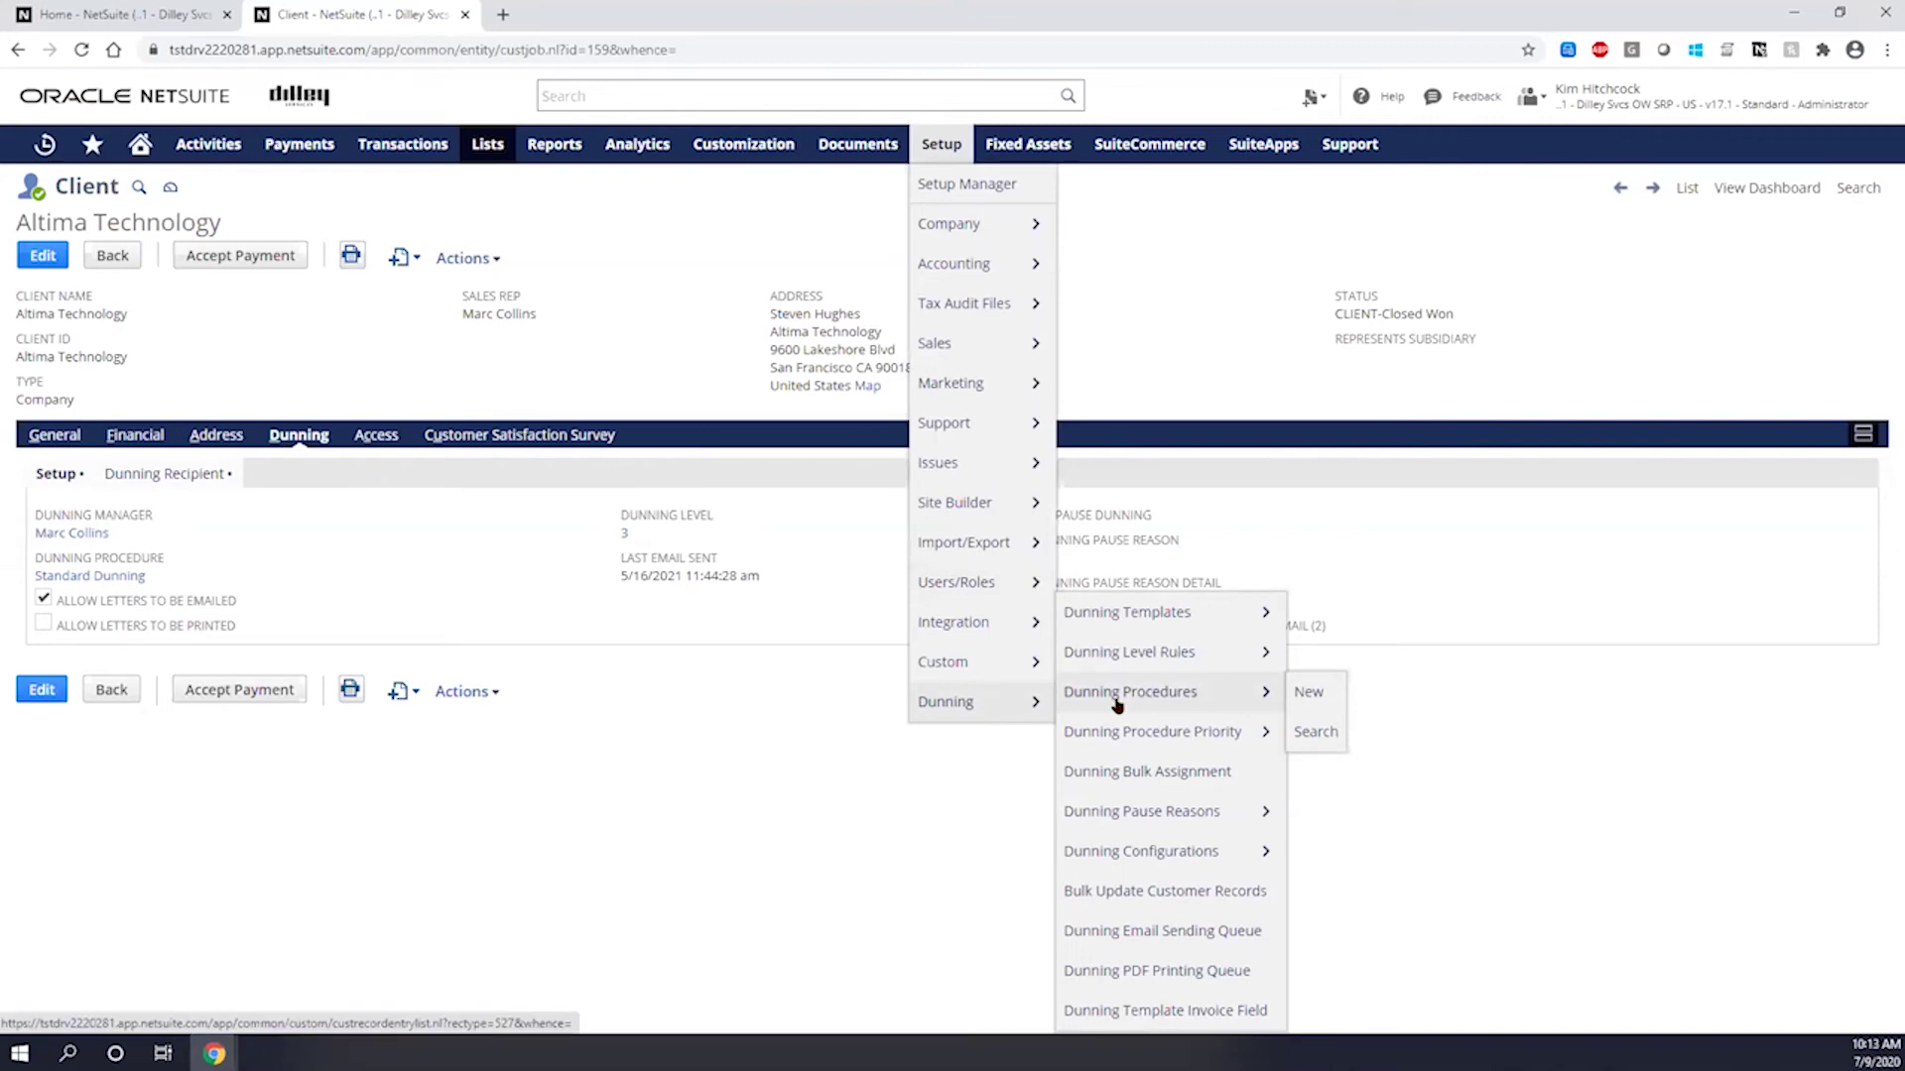
pyautogui.moveTo(742, 149)
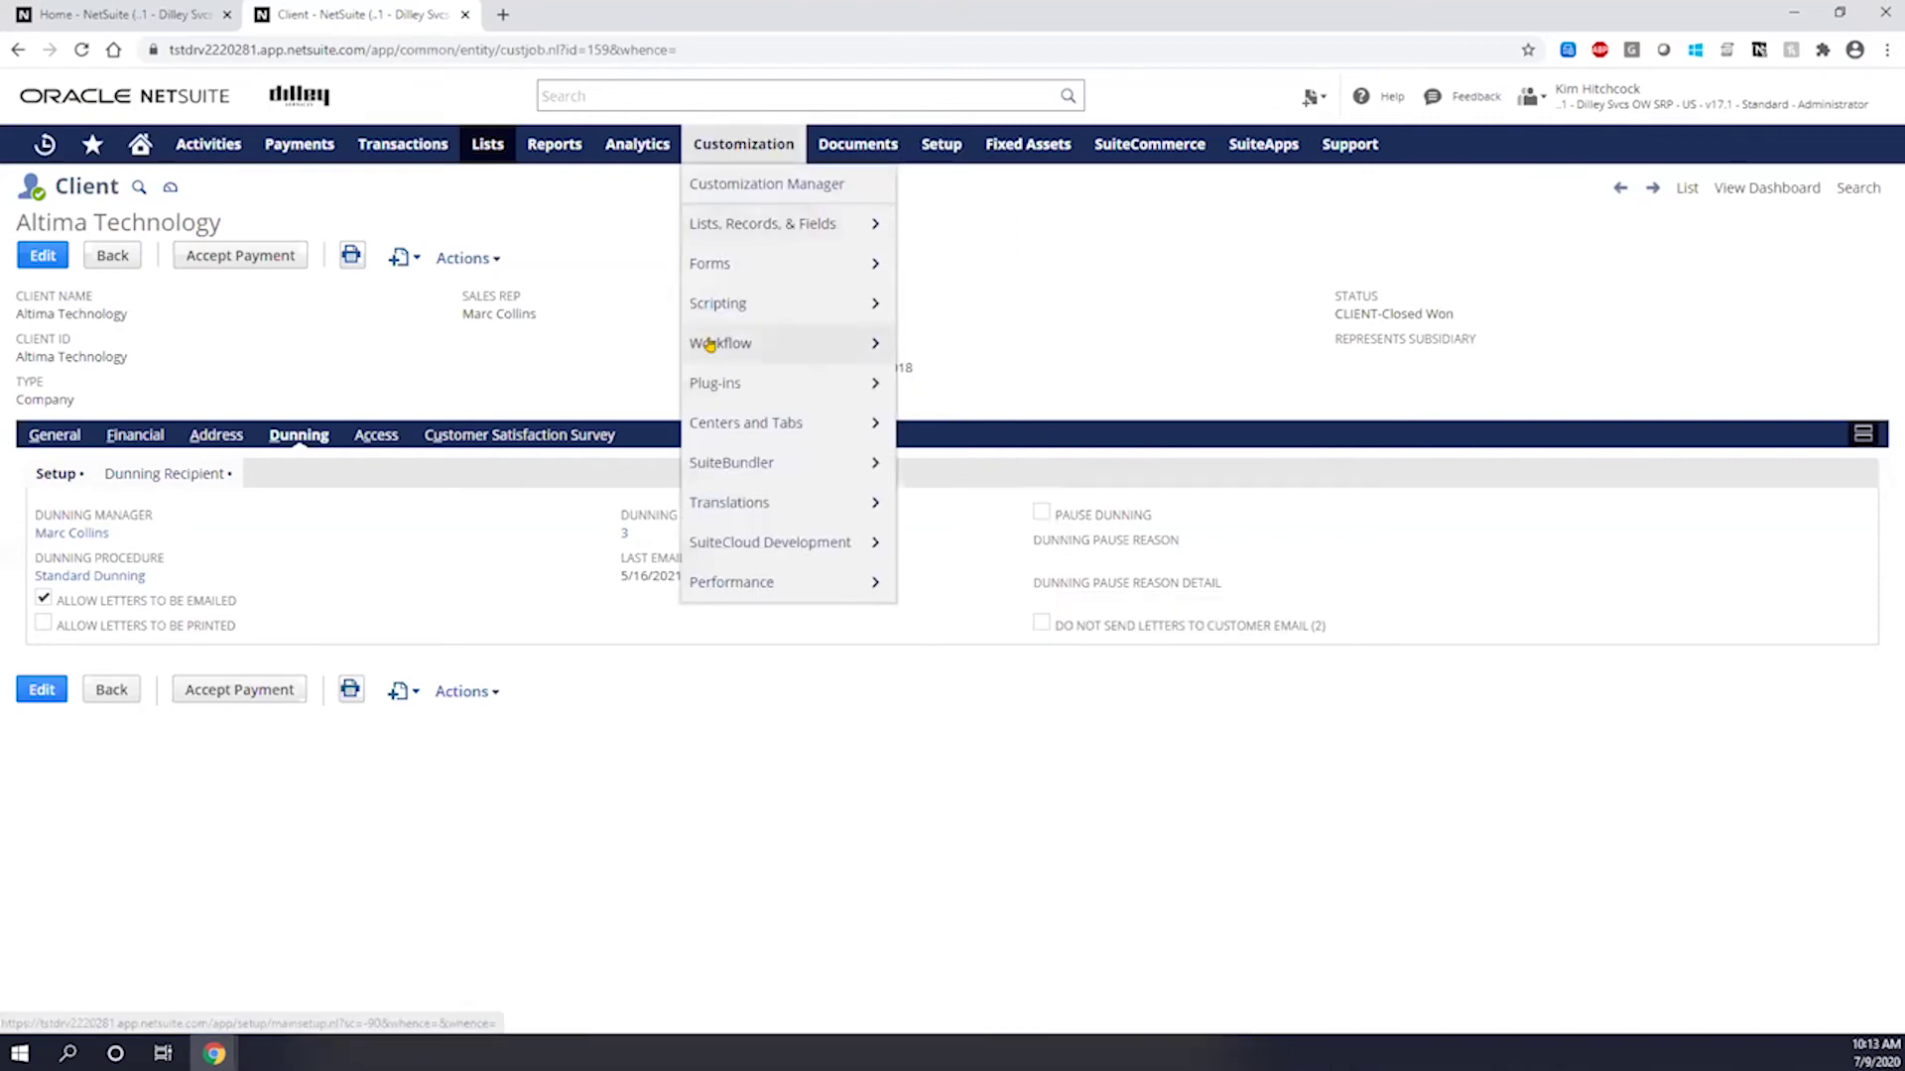
pyautogui.moveTo(710, 344)
pyautogui.rightClick(913, 346)
pyautogui.click(957, 358)
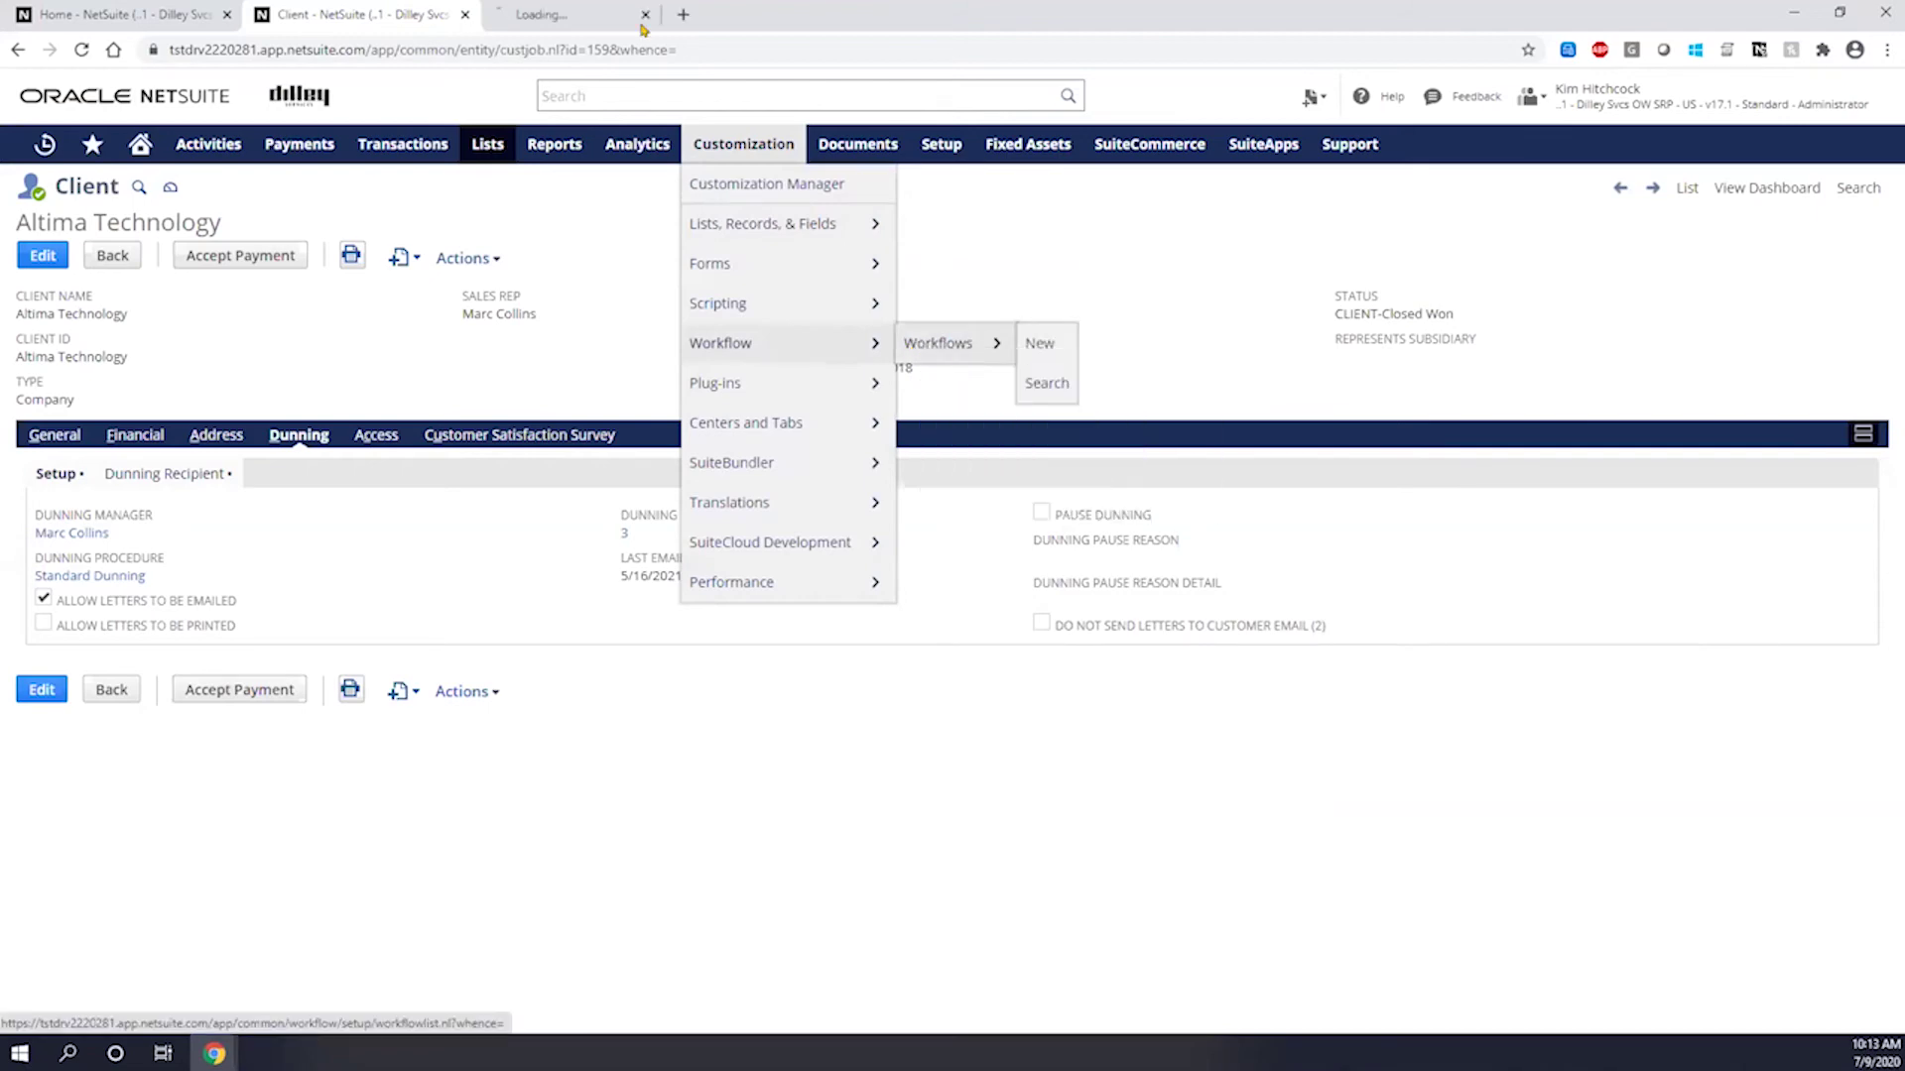
pyautogui.click(633, 20)
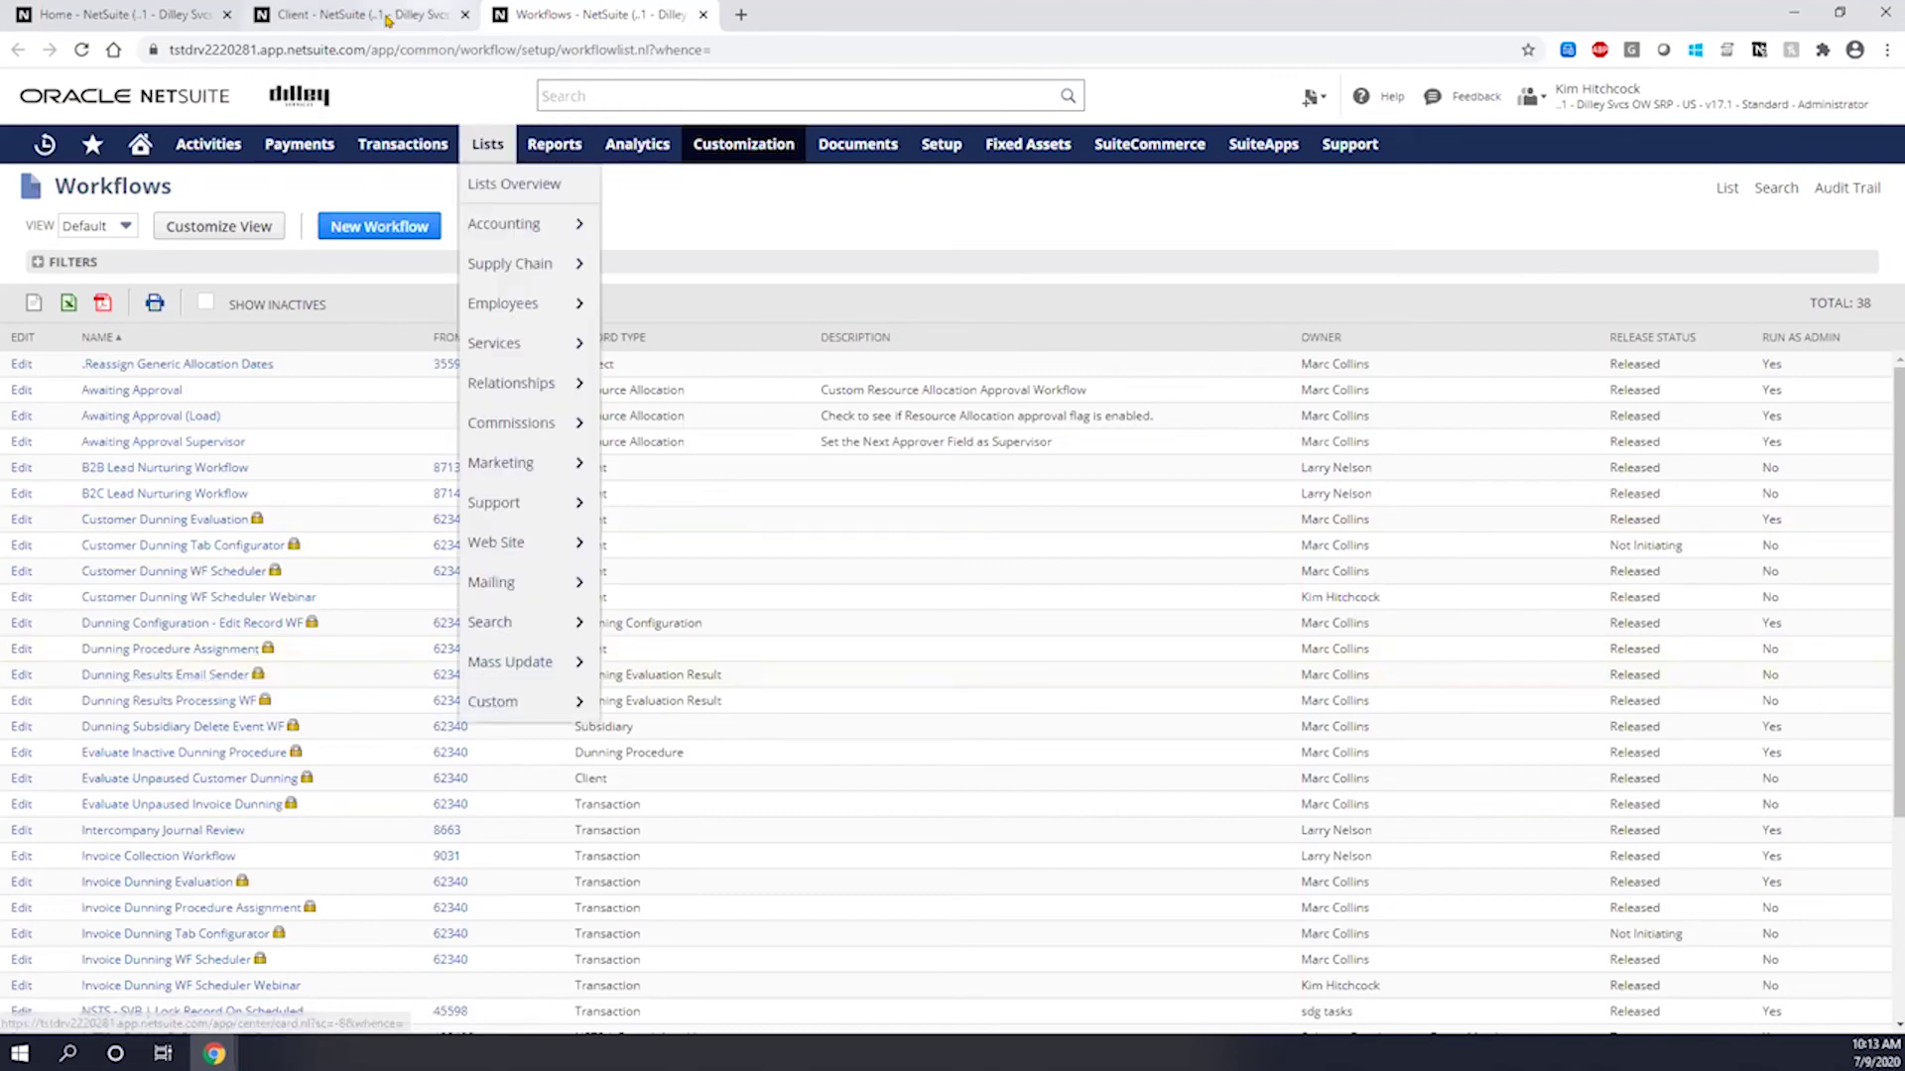
pyautogui.click(449, 14)
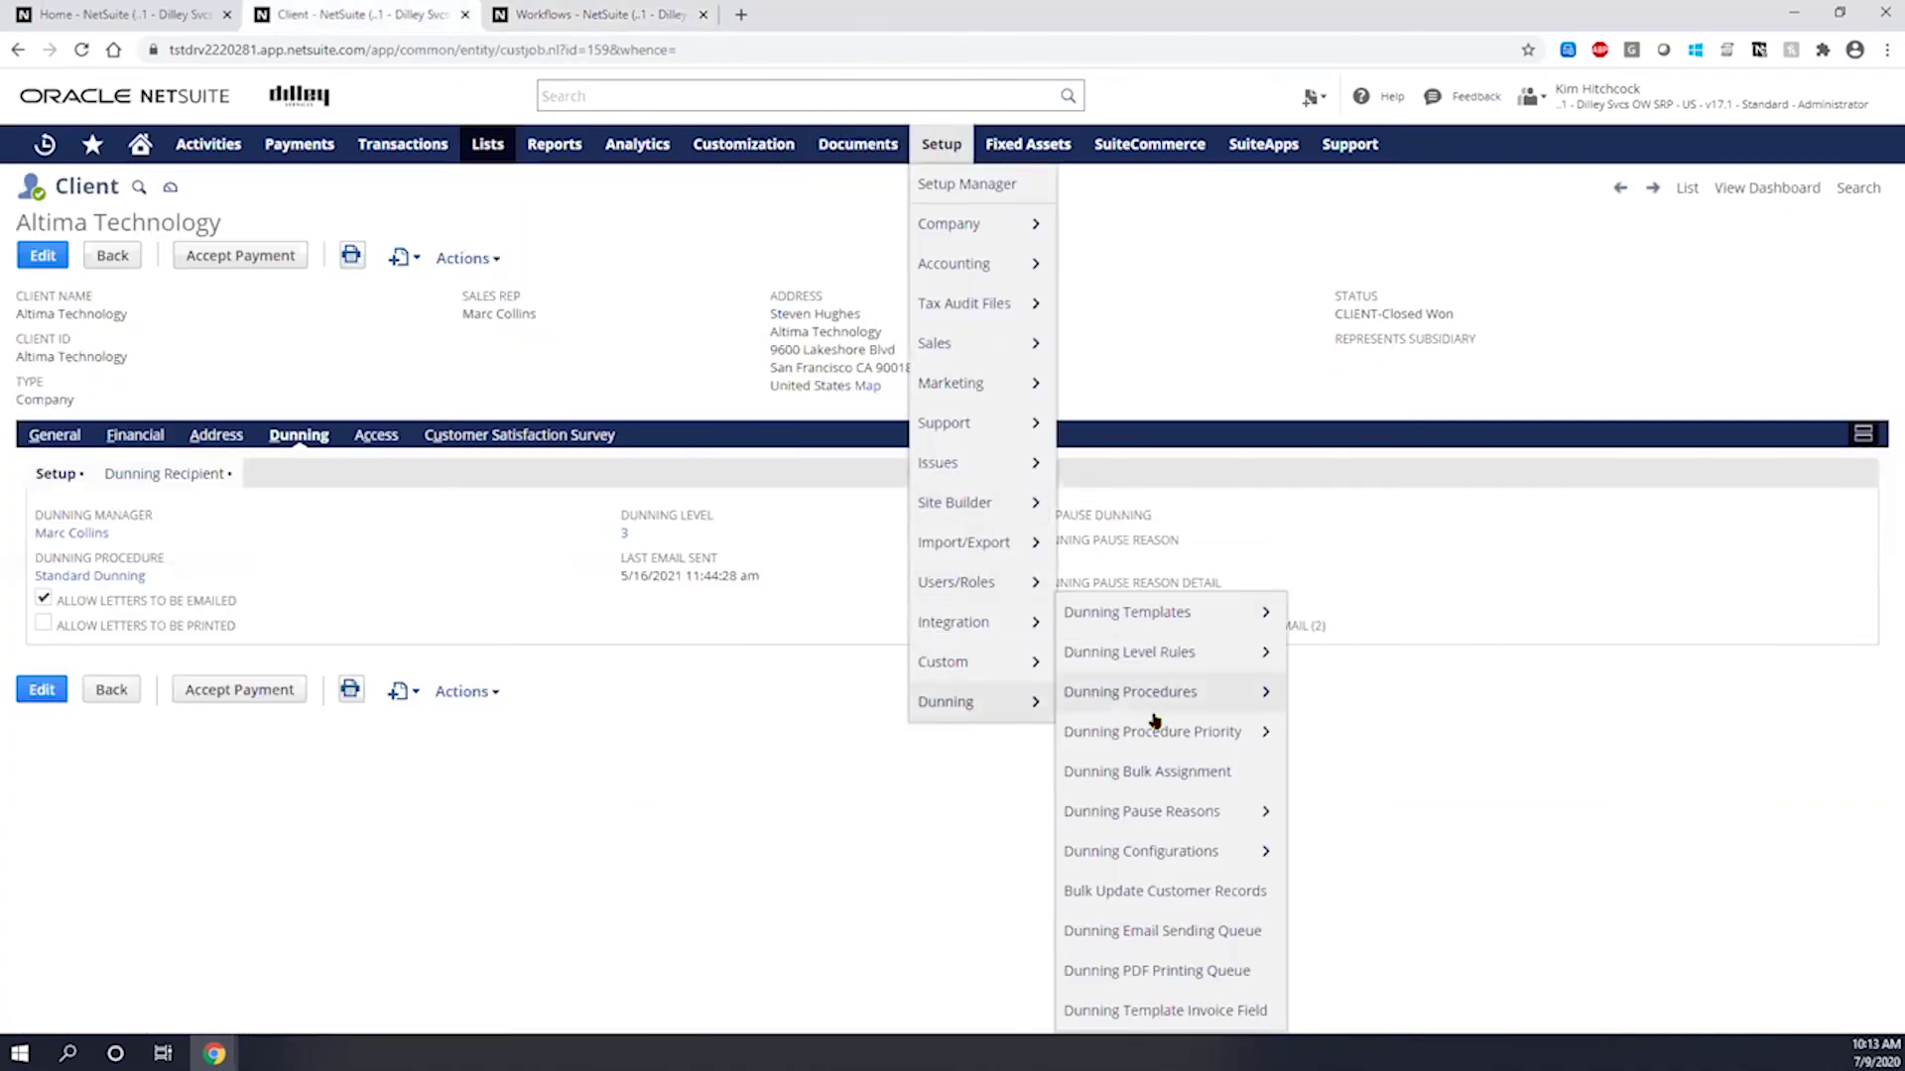
# Open the Dunning Email Sending Queue and review its 25 queued Standard Dunning letters, levels 1-3
pyautogui.moveTo(1149, 844)
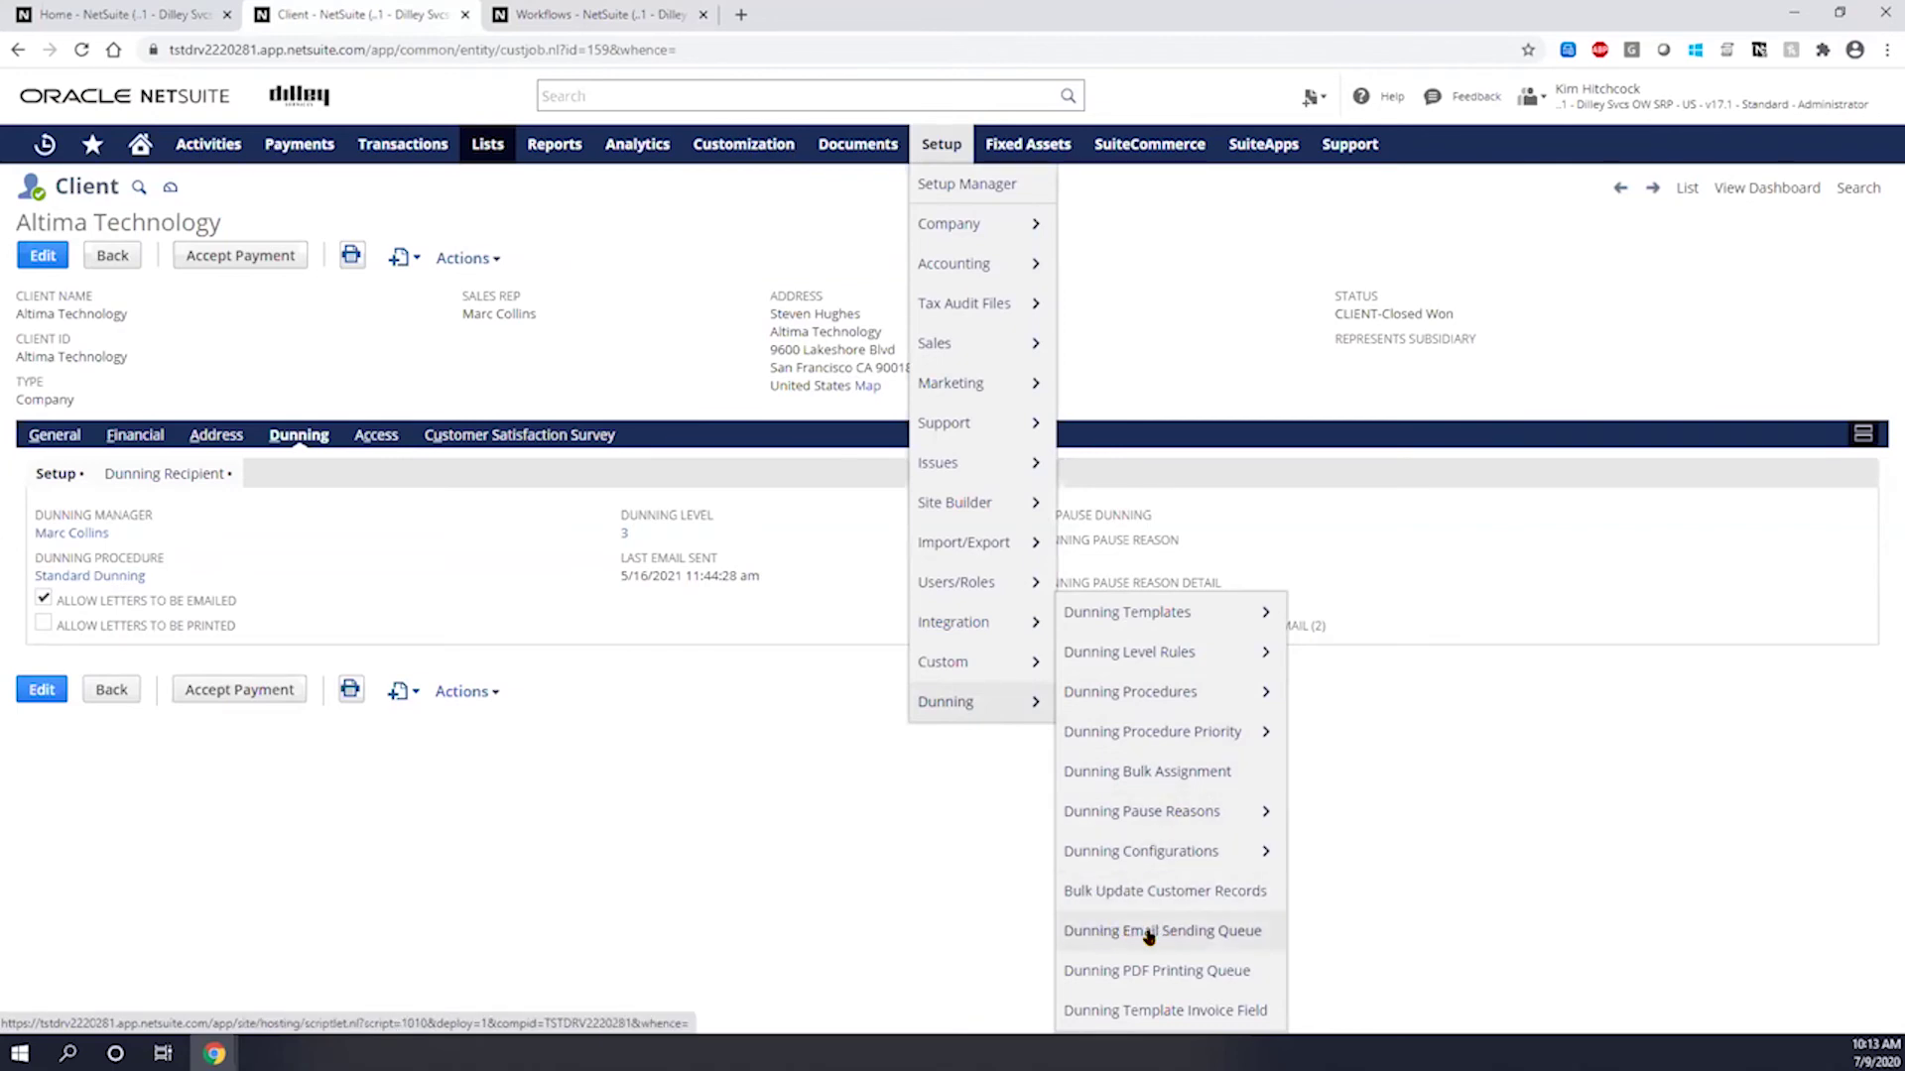
pyautogui.click(1149, 932)
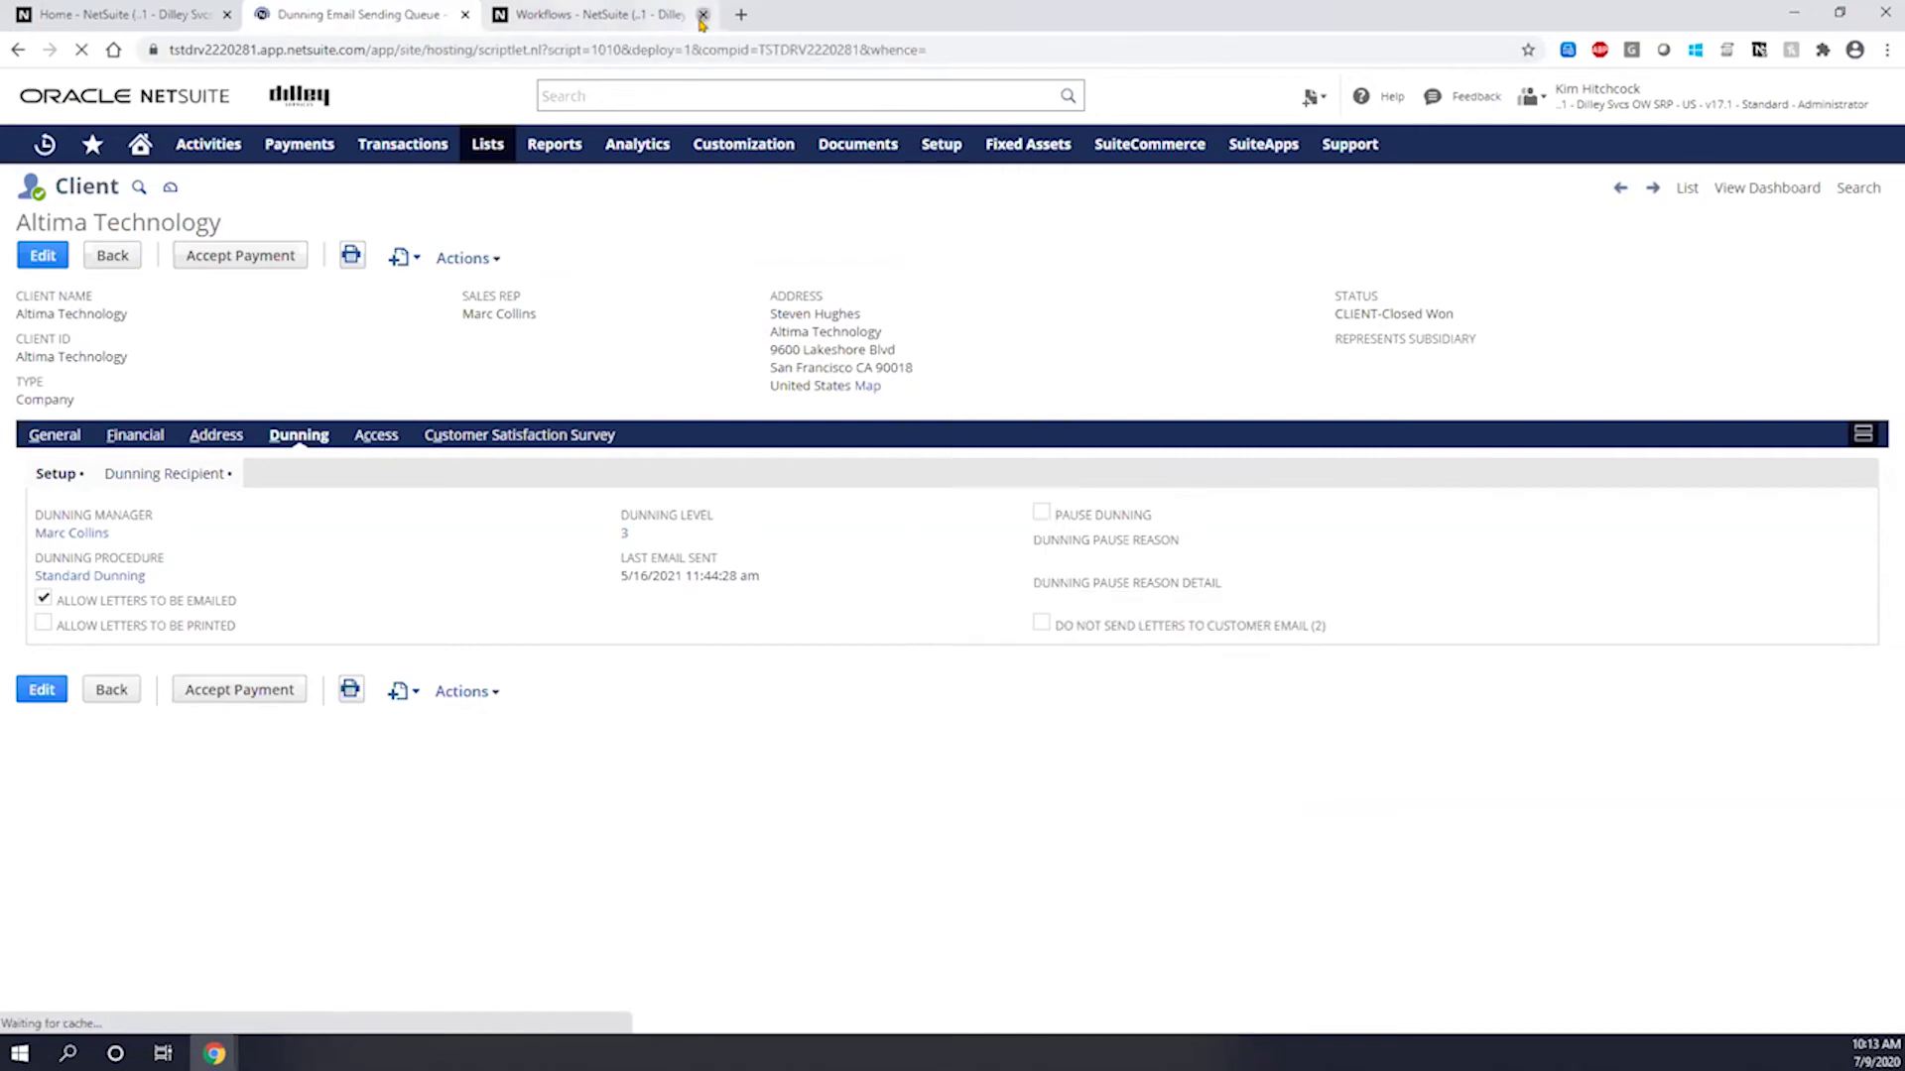
pyautogui.scroll(-5, 586, 430)
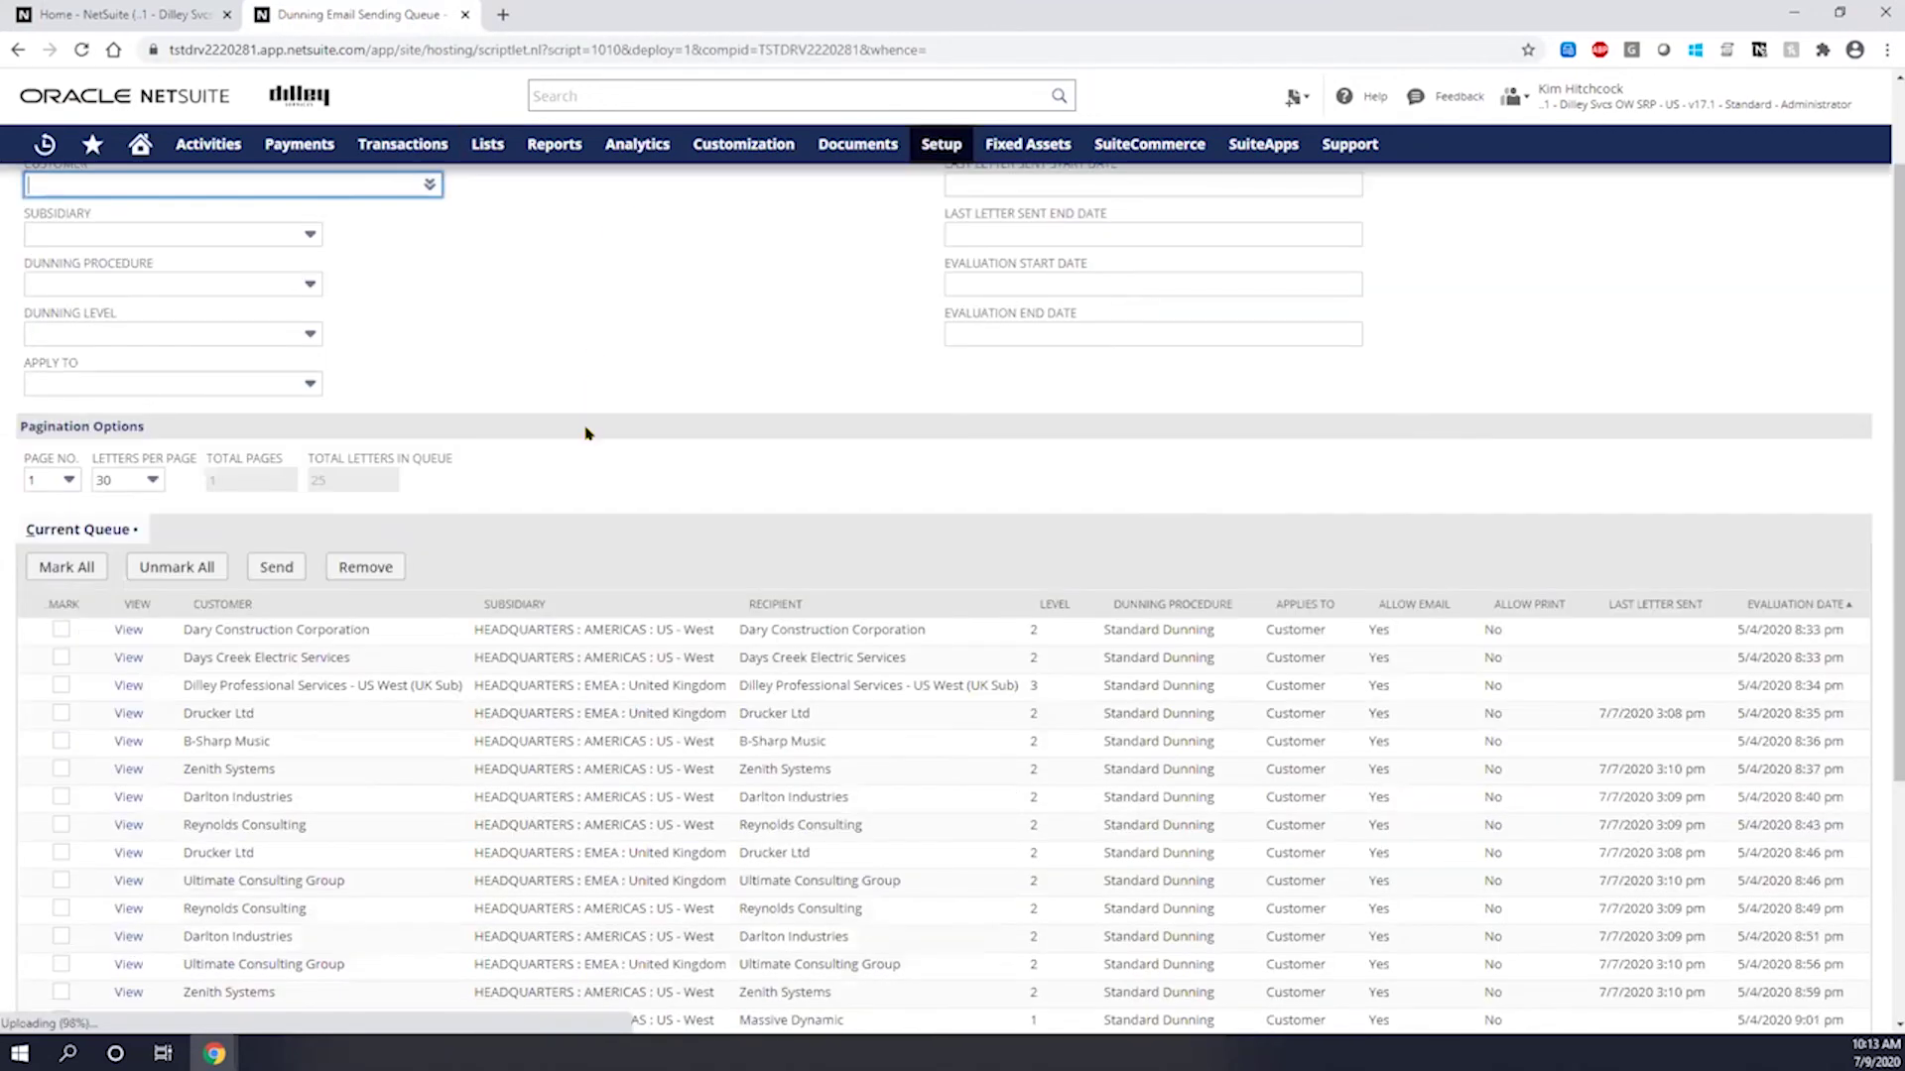
pyautogui.scroll(-2, 581, 442)
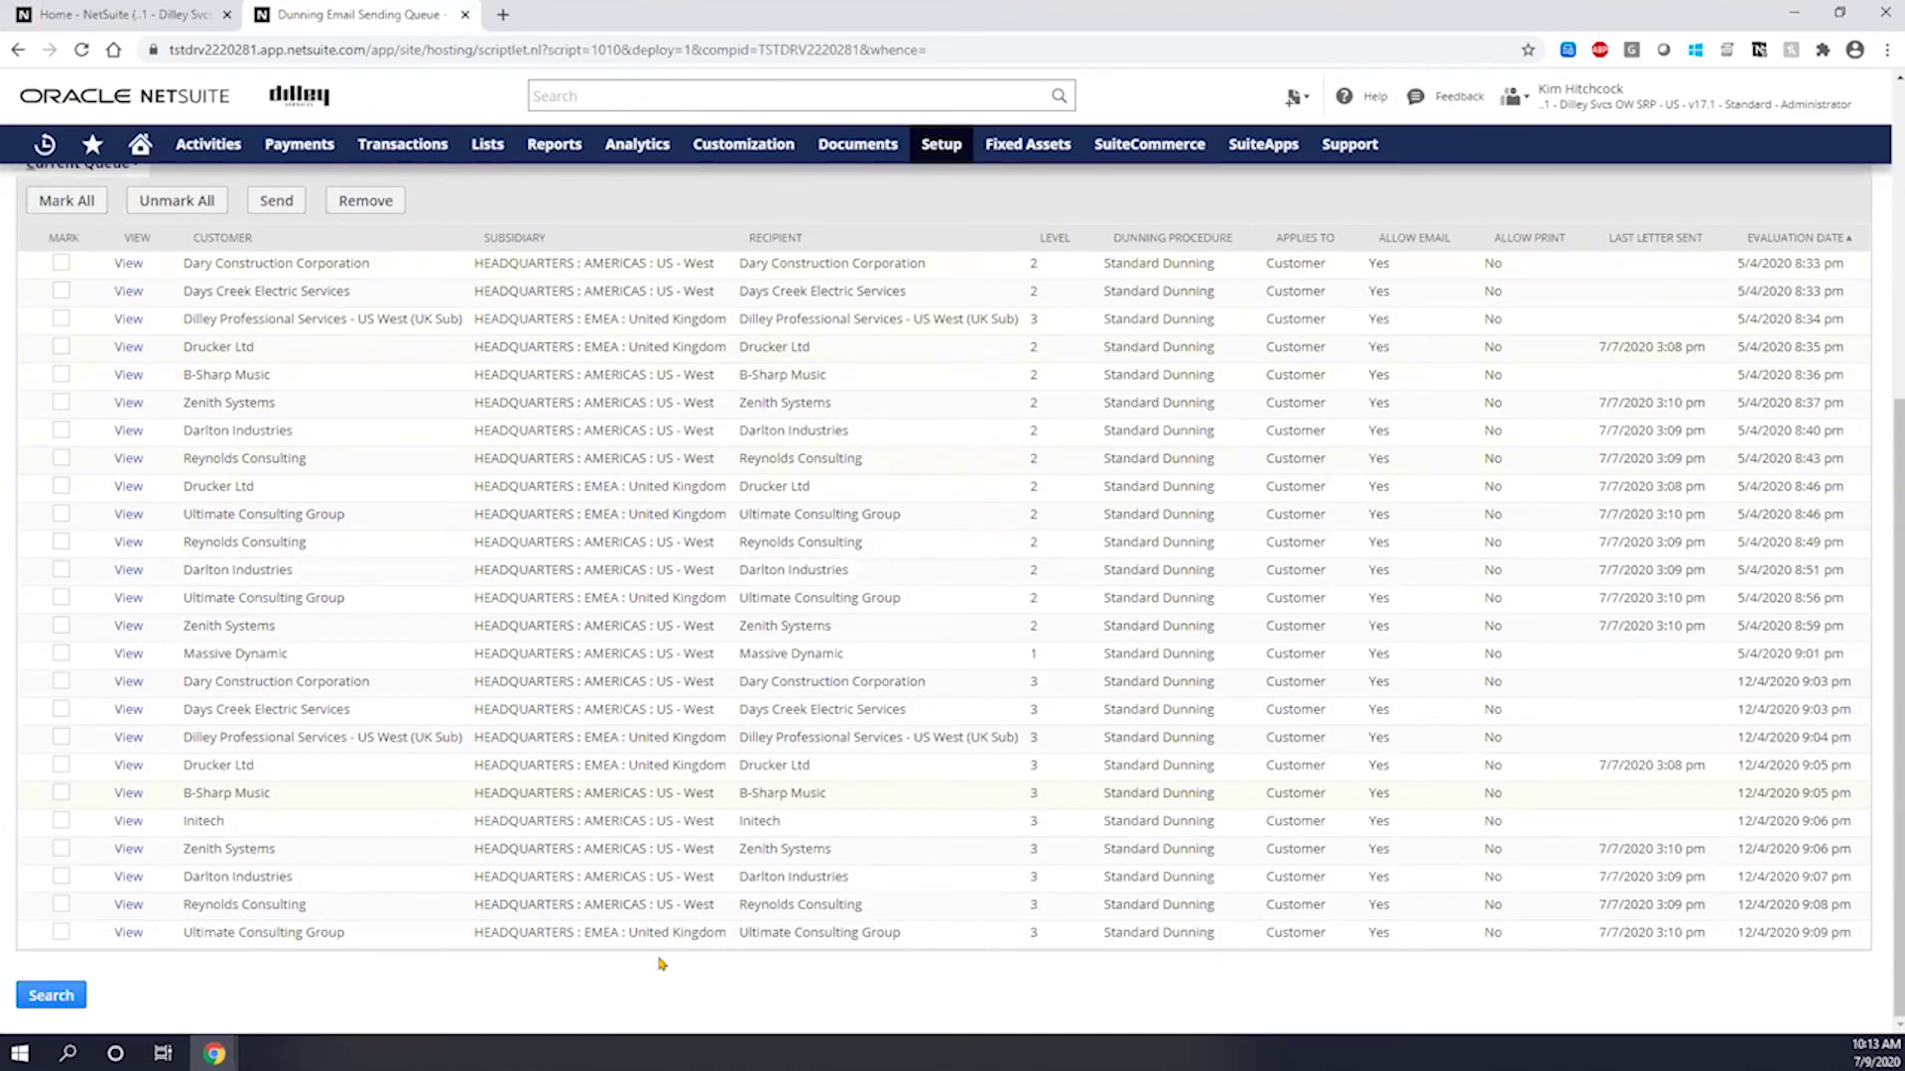
pyautogui.scroll(2, 303, 855)
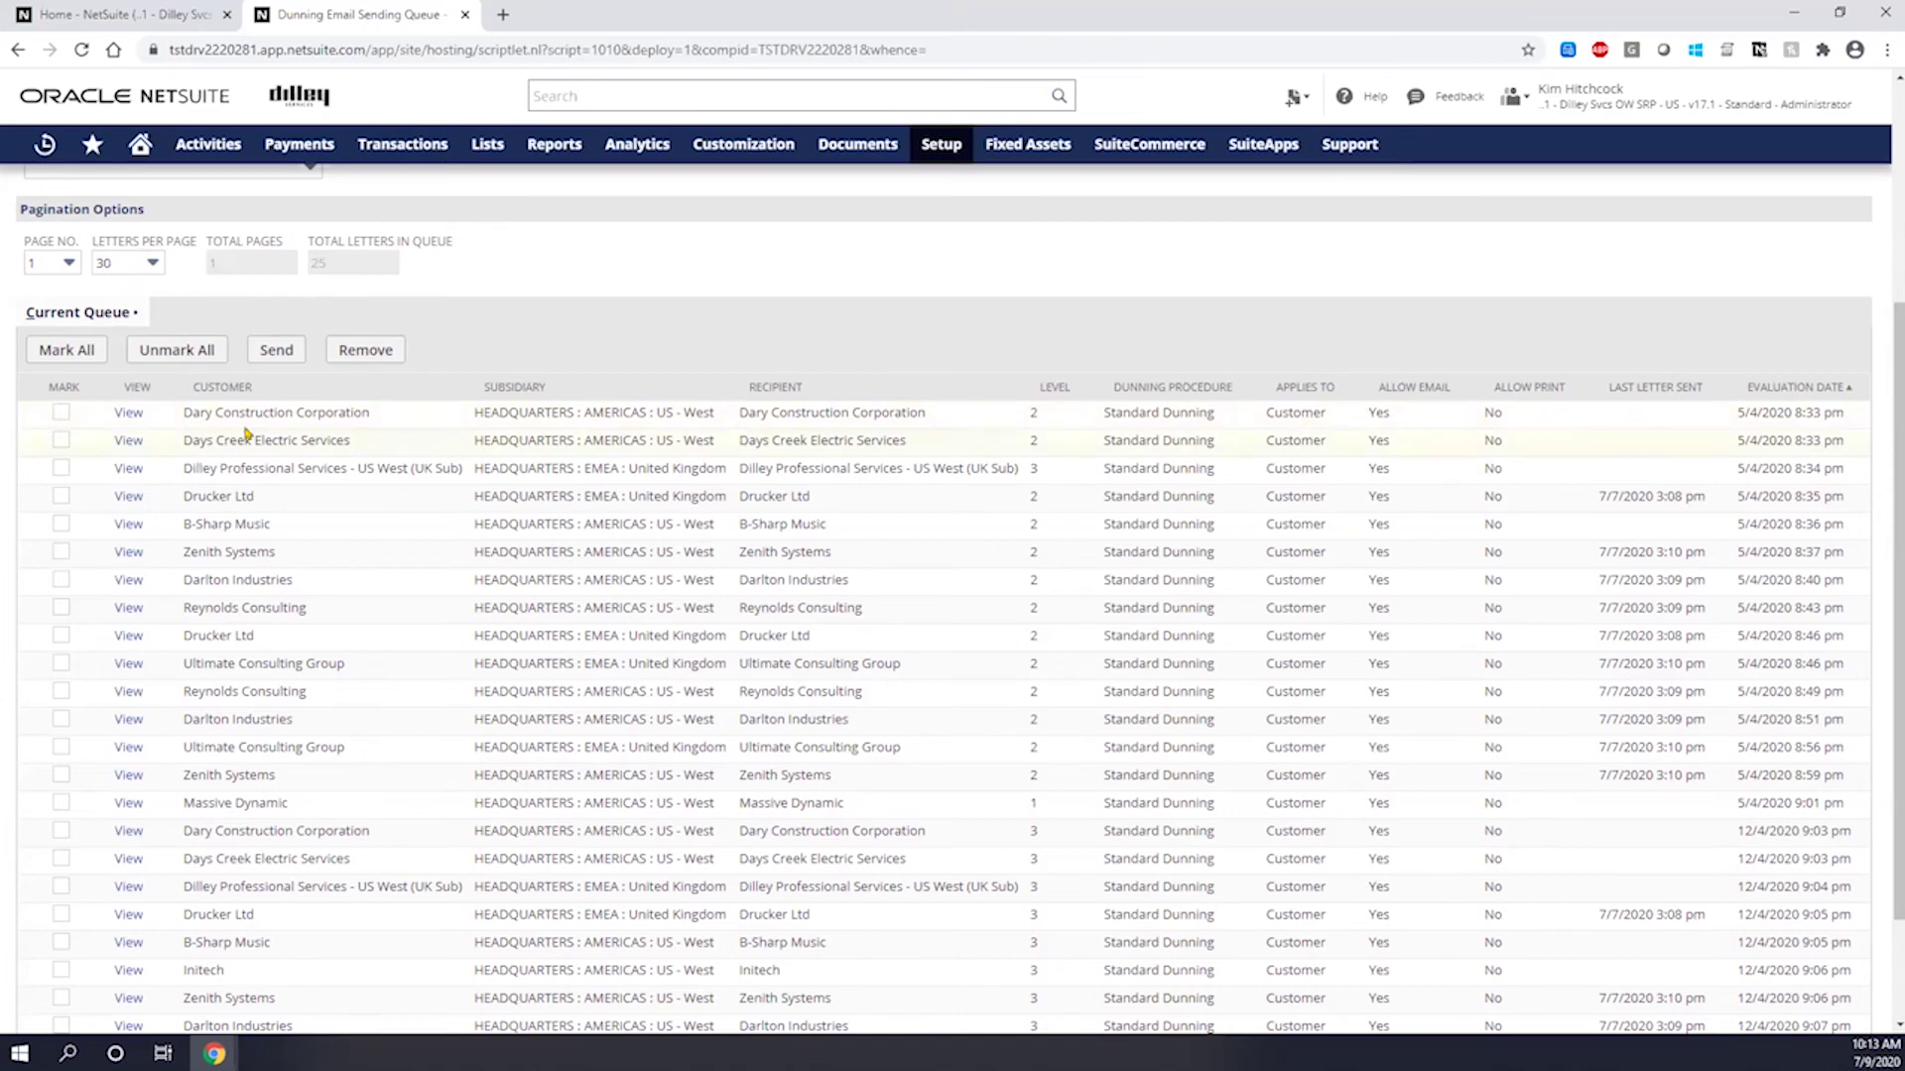
# Mark the Dary Construction Corporation dunning letter in the Current Queue and send it
pyautogui.click(60, 412)
pyautogui.click(268, 351)
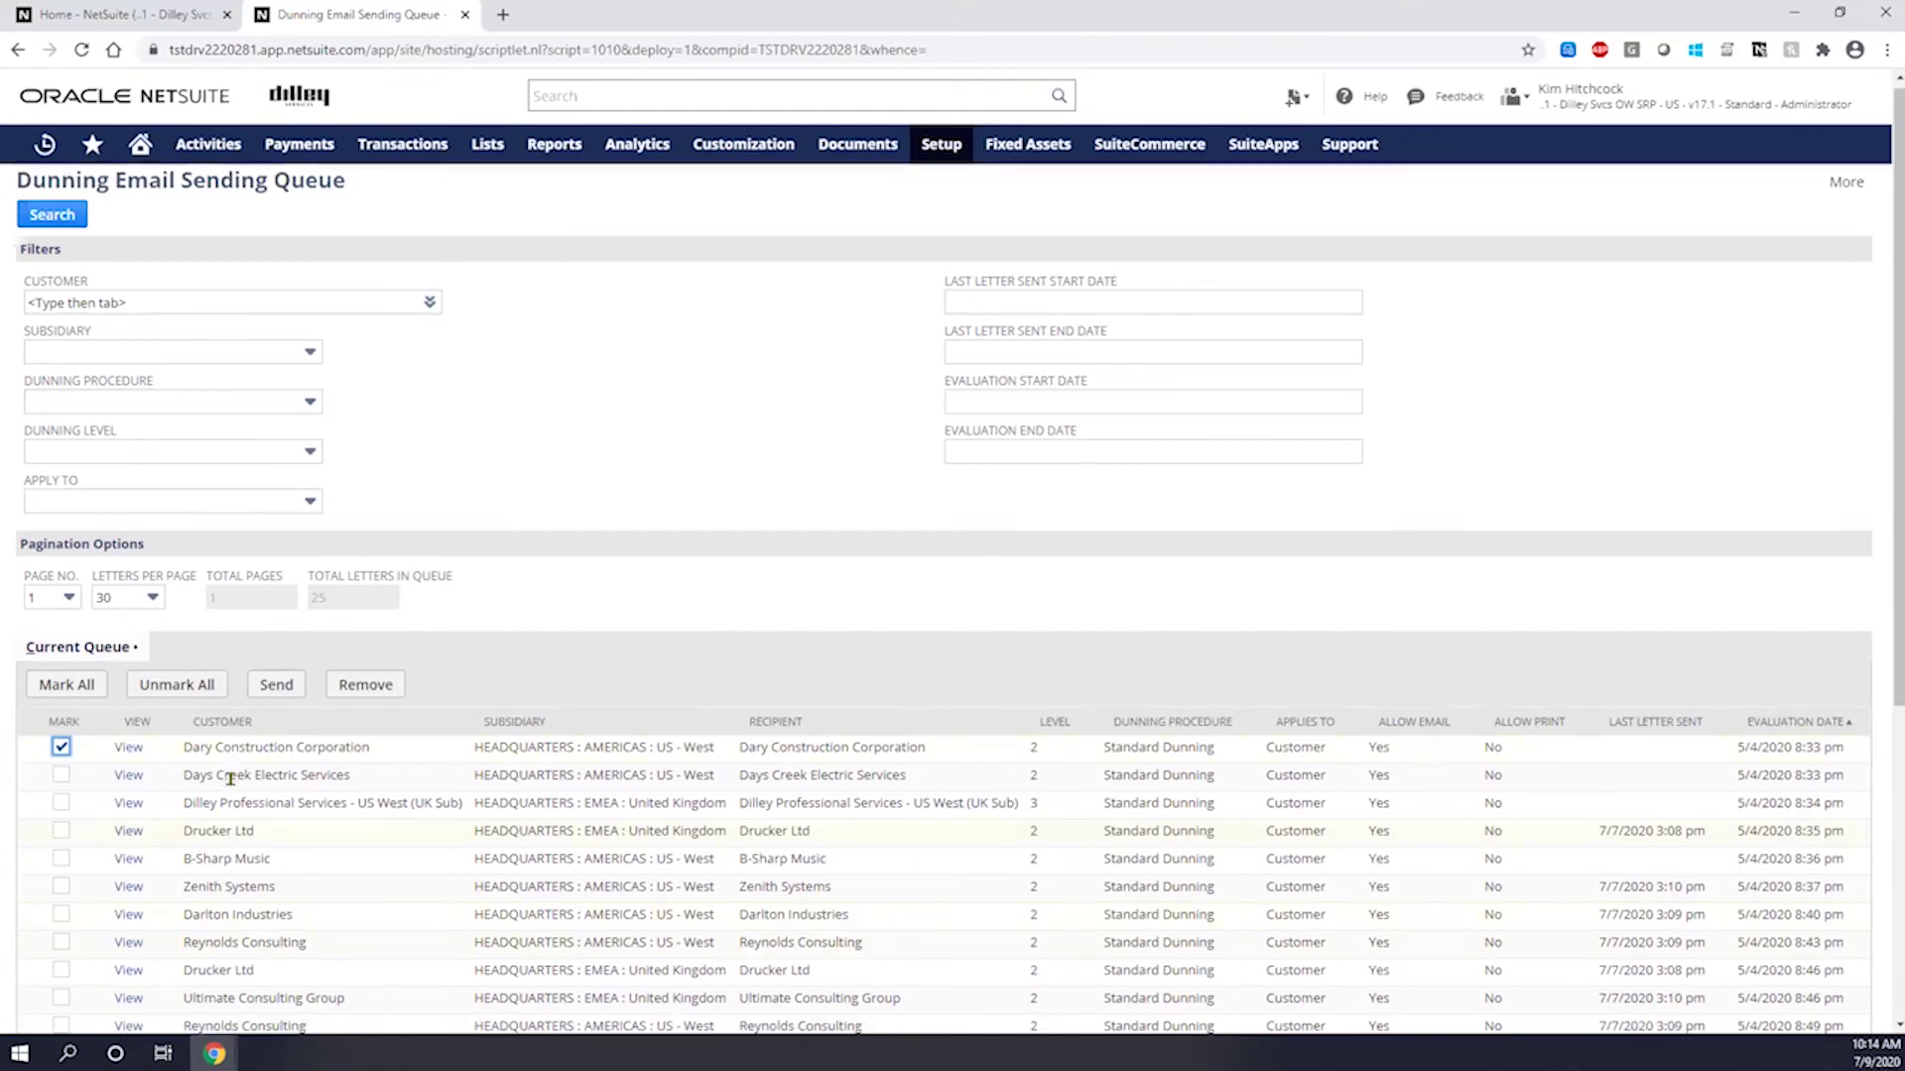
pyautogui.scroll(-1, 232, 626)
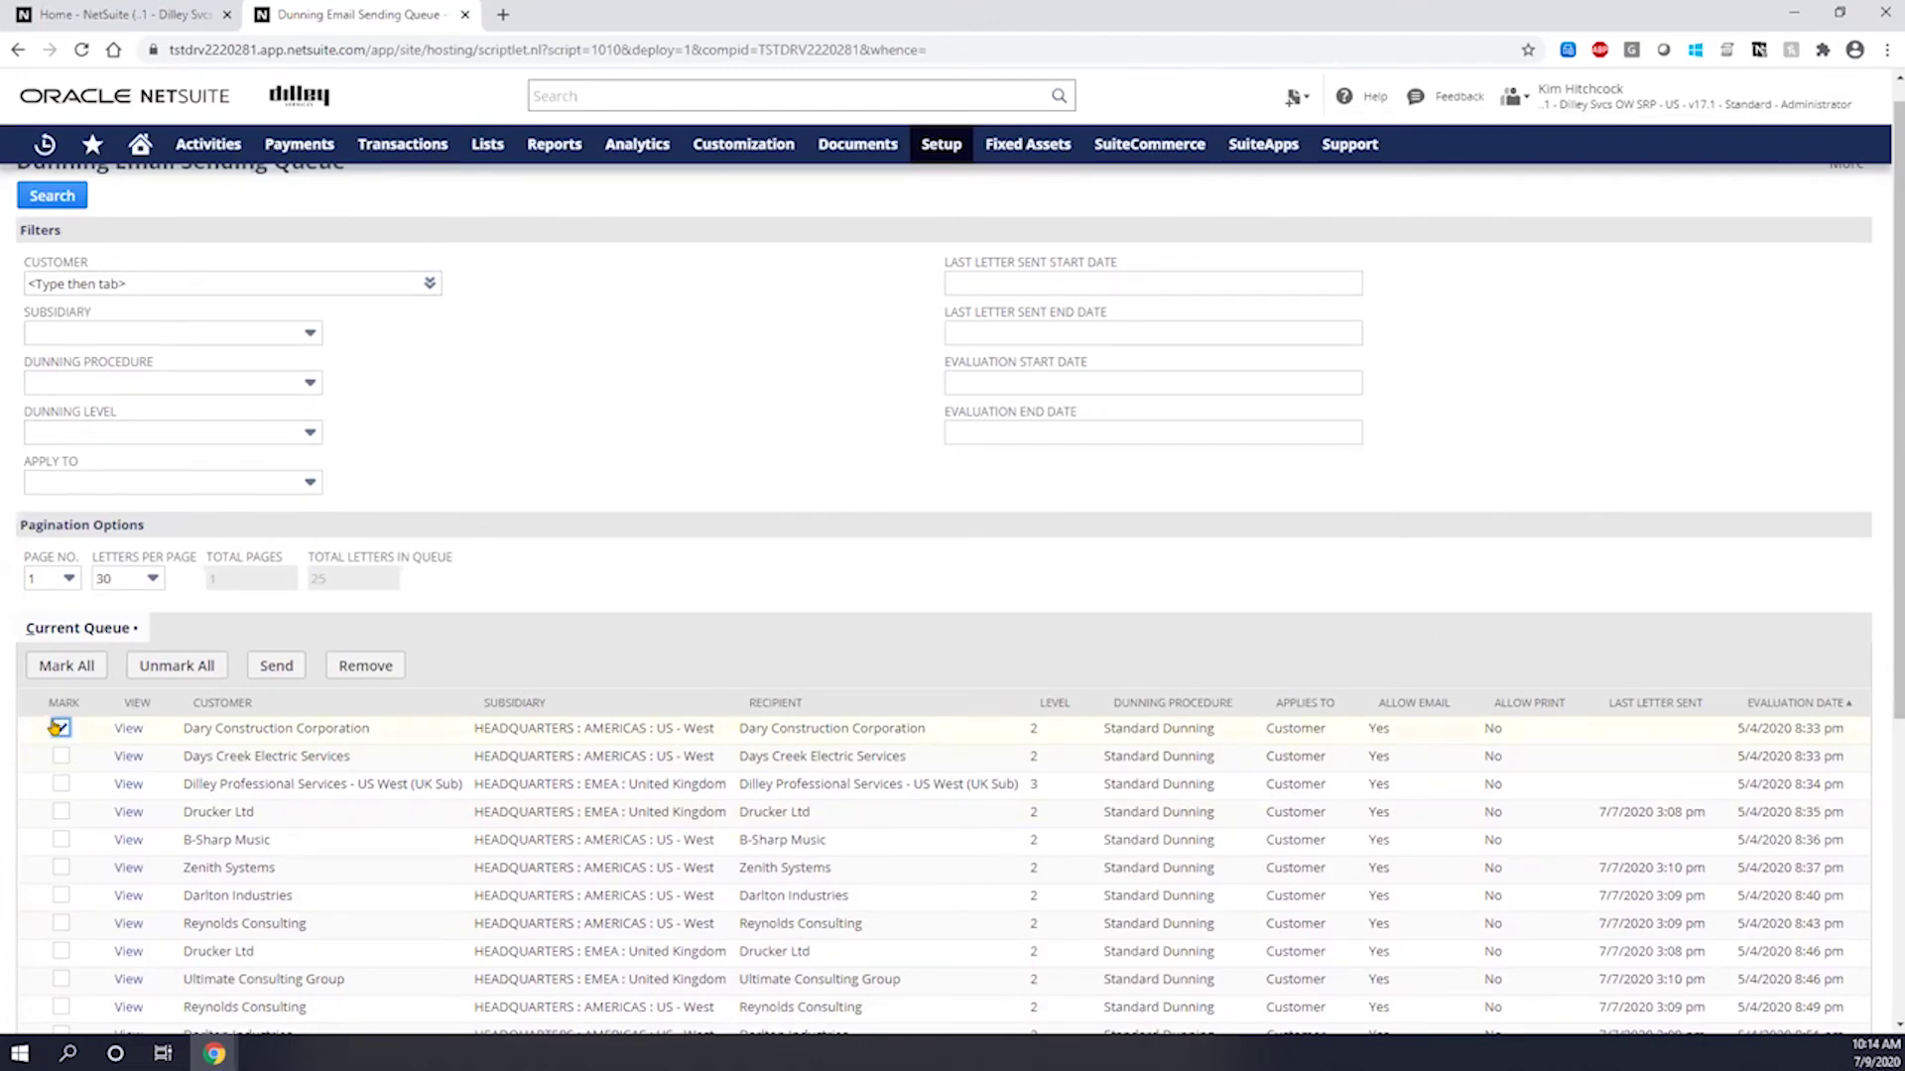
pyautogui.click(270, 666)
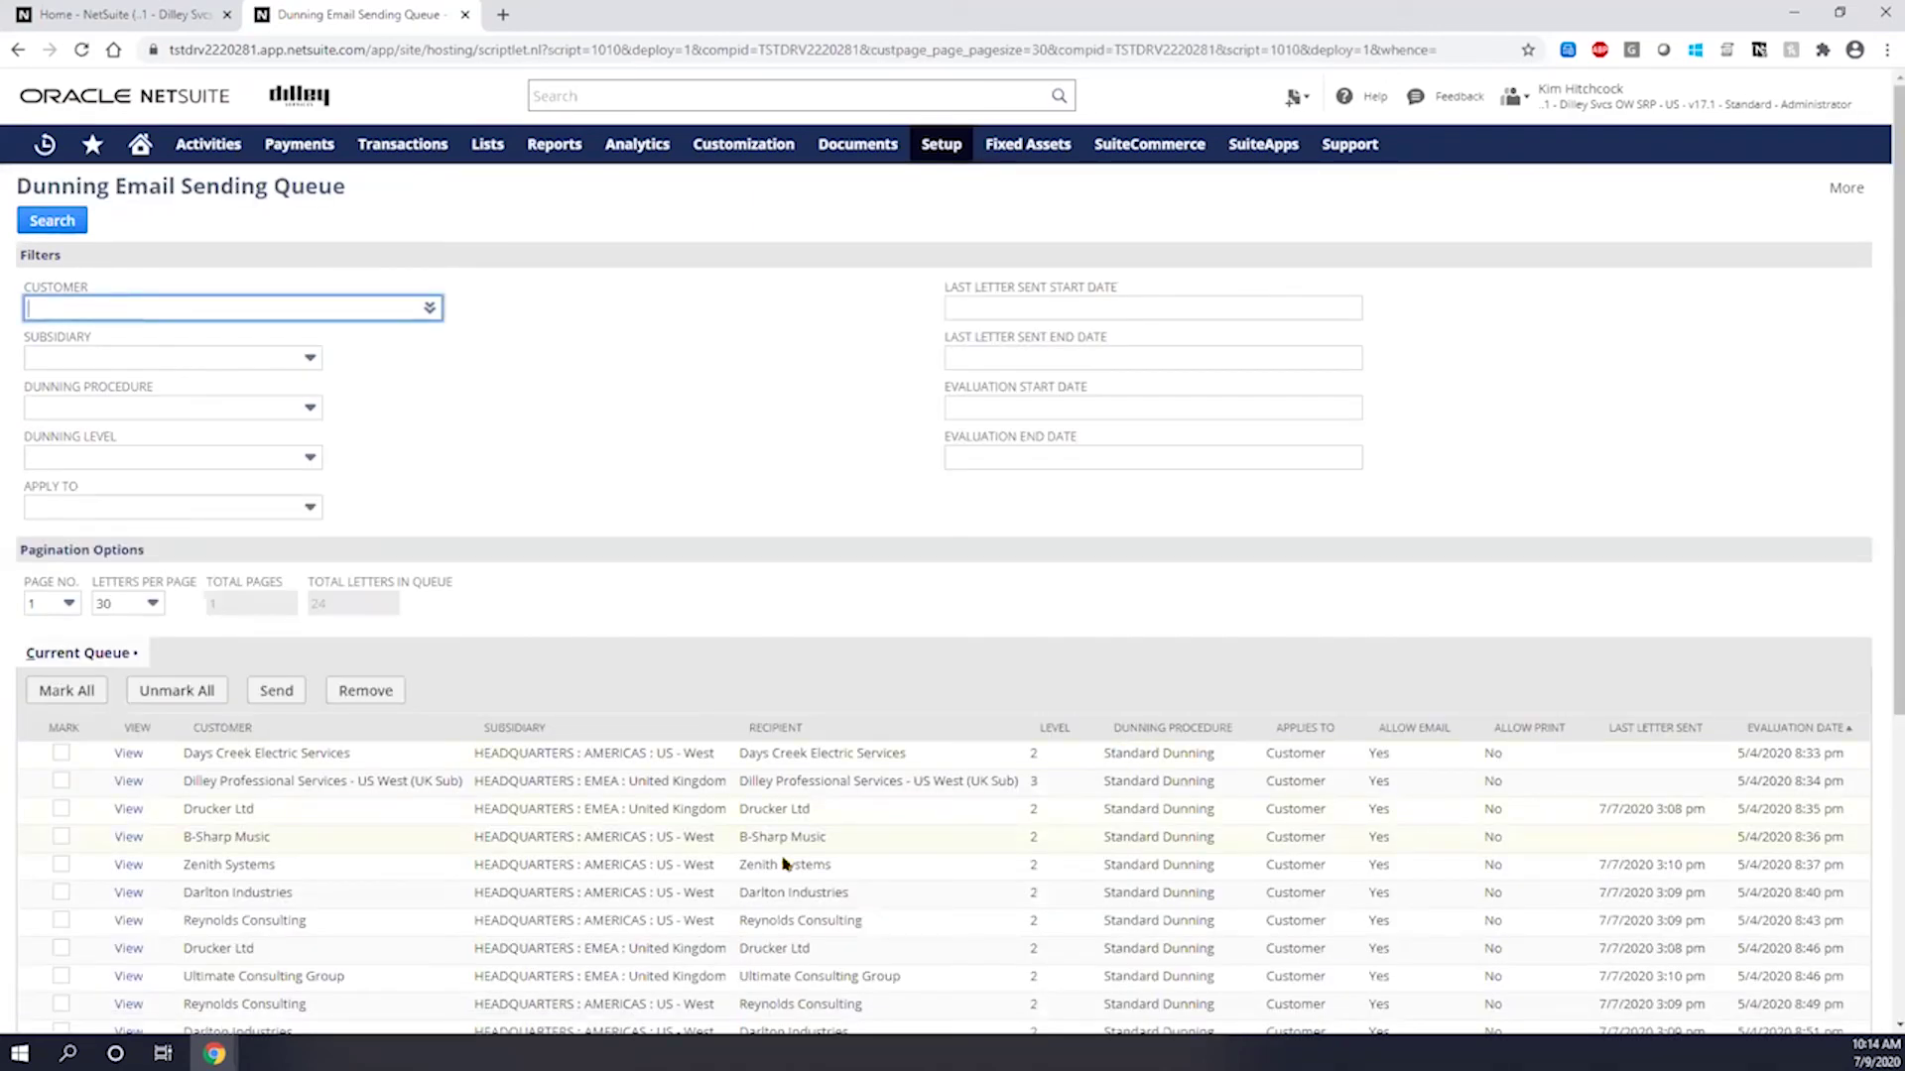
pyautogui.scroll(-1, 665, 549)
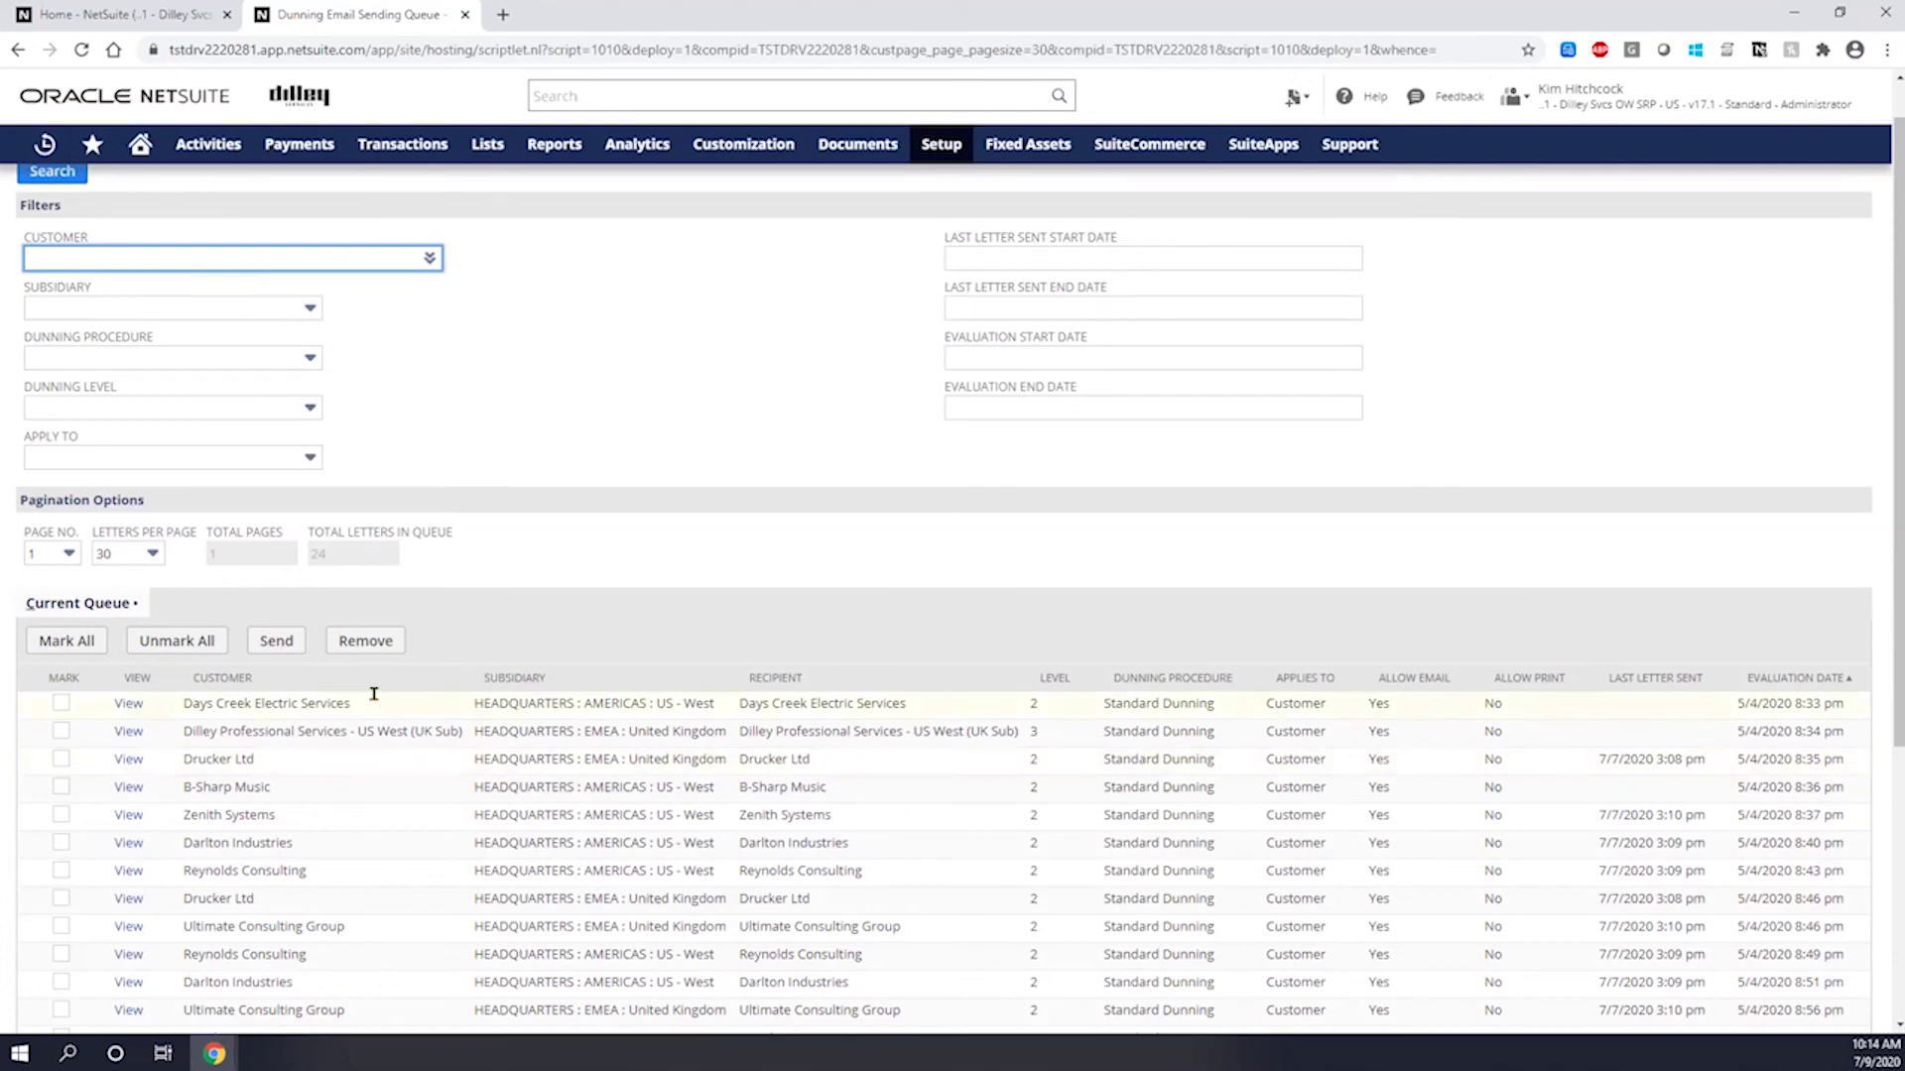
pyautogui.scroll(-3, 204, 697)
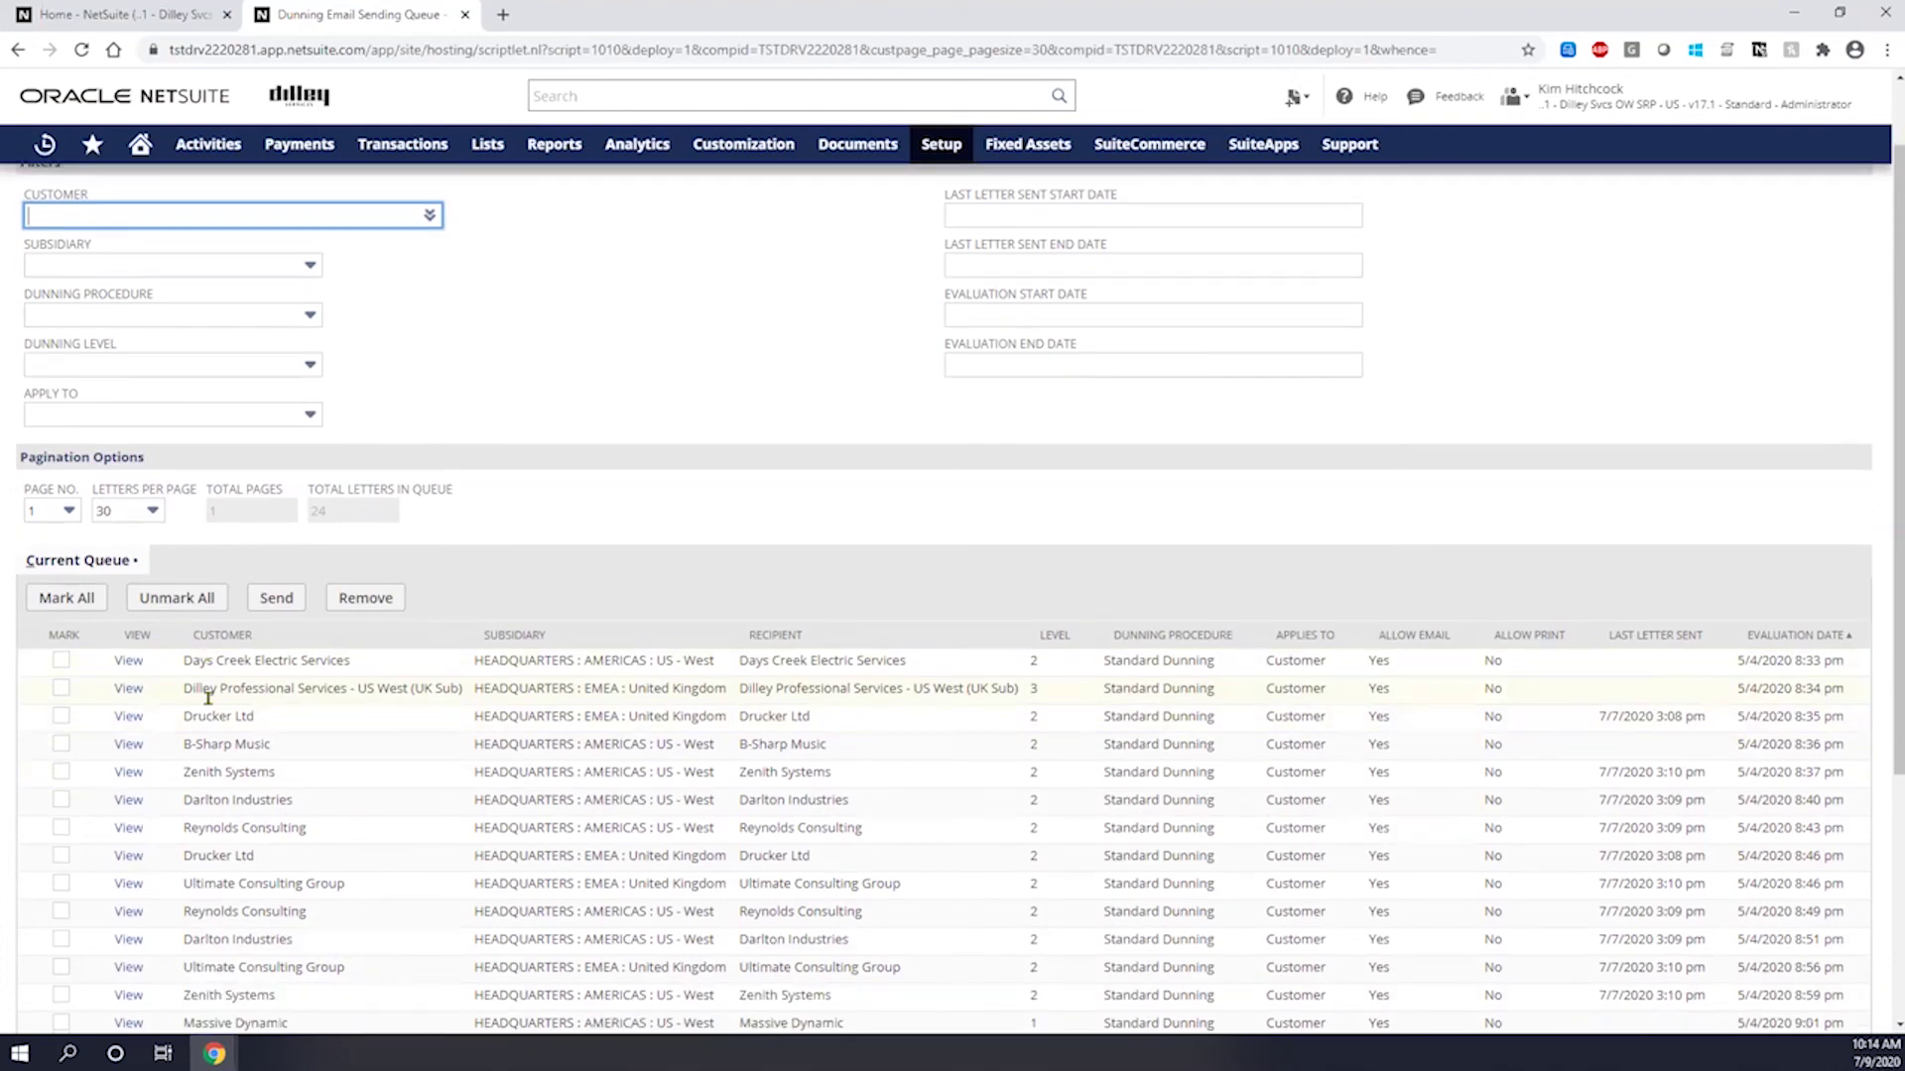
pyautogui.scroll(4, 208, 698)
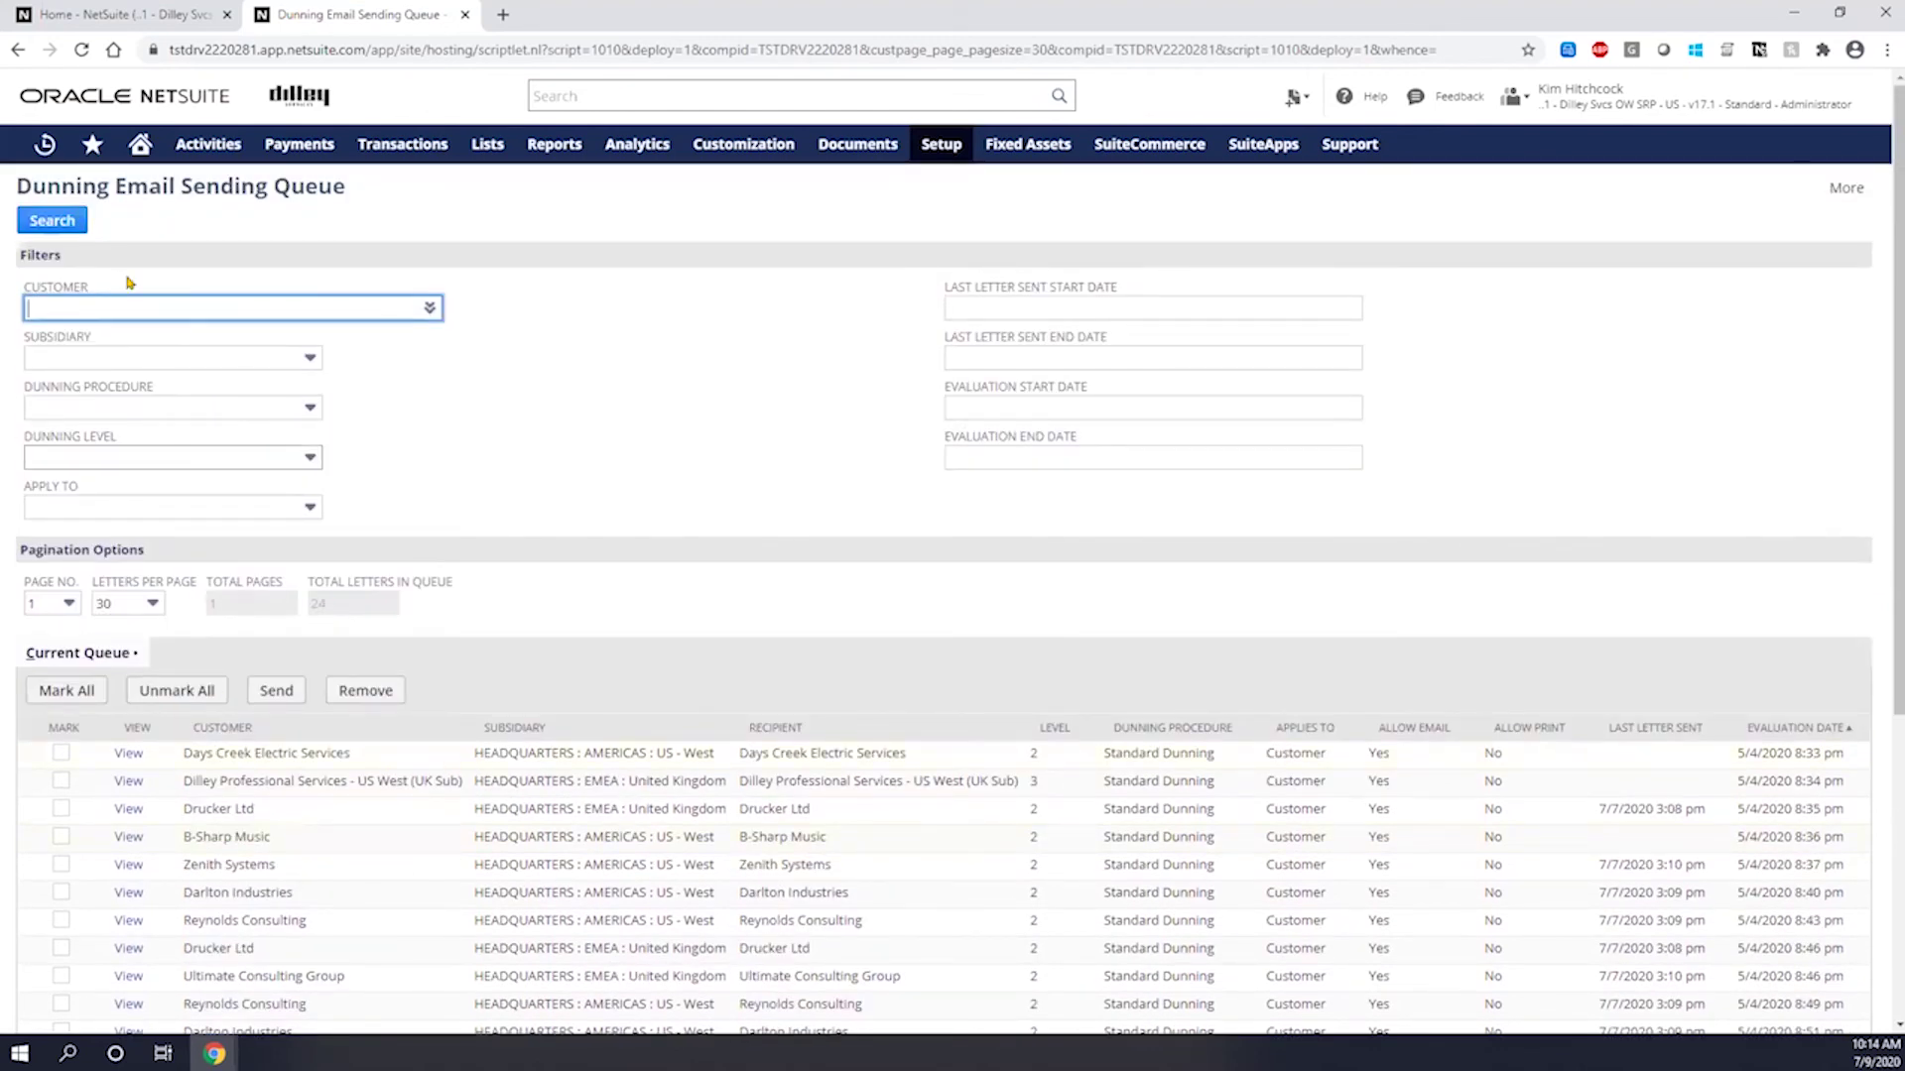
# Open Altima Technology's client record from Recent Records in a new tab and show its Messages
pyautogui.moveTo(44, 146)
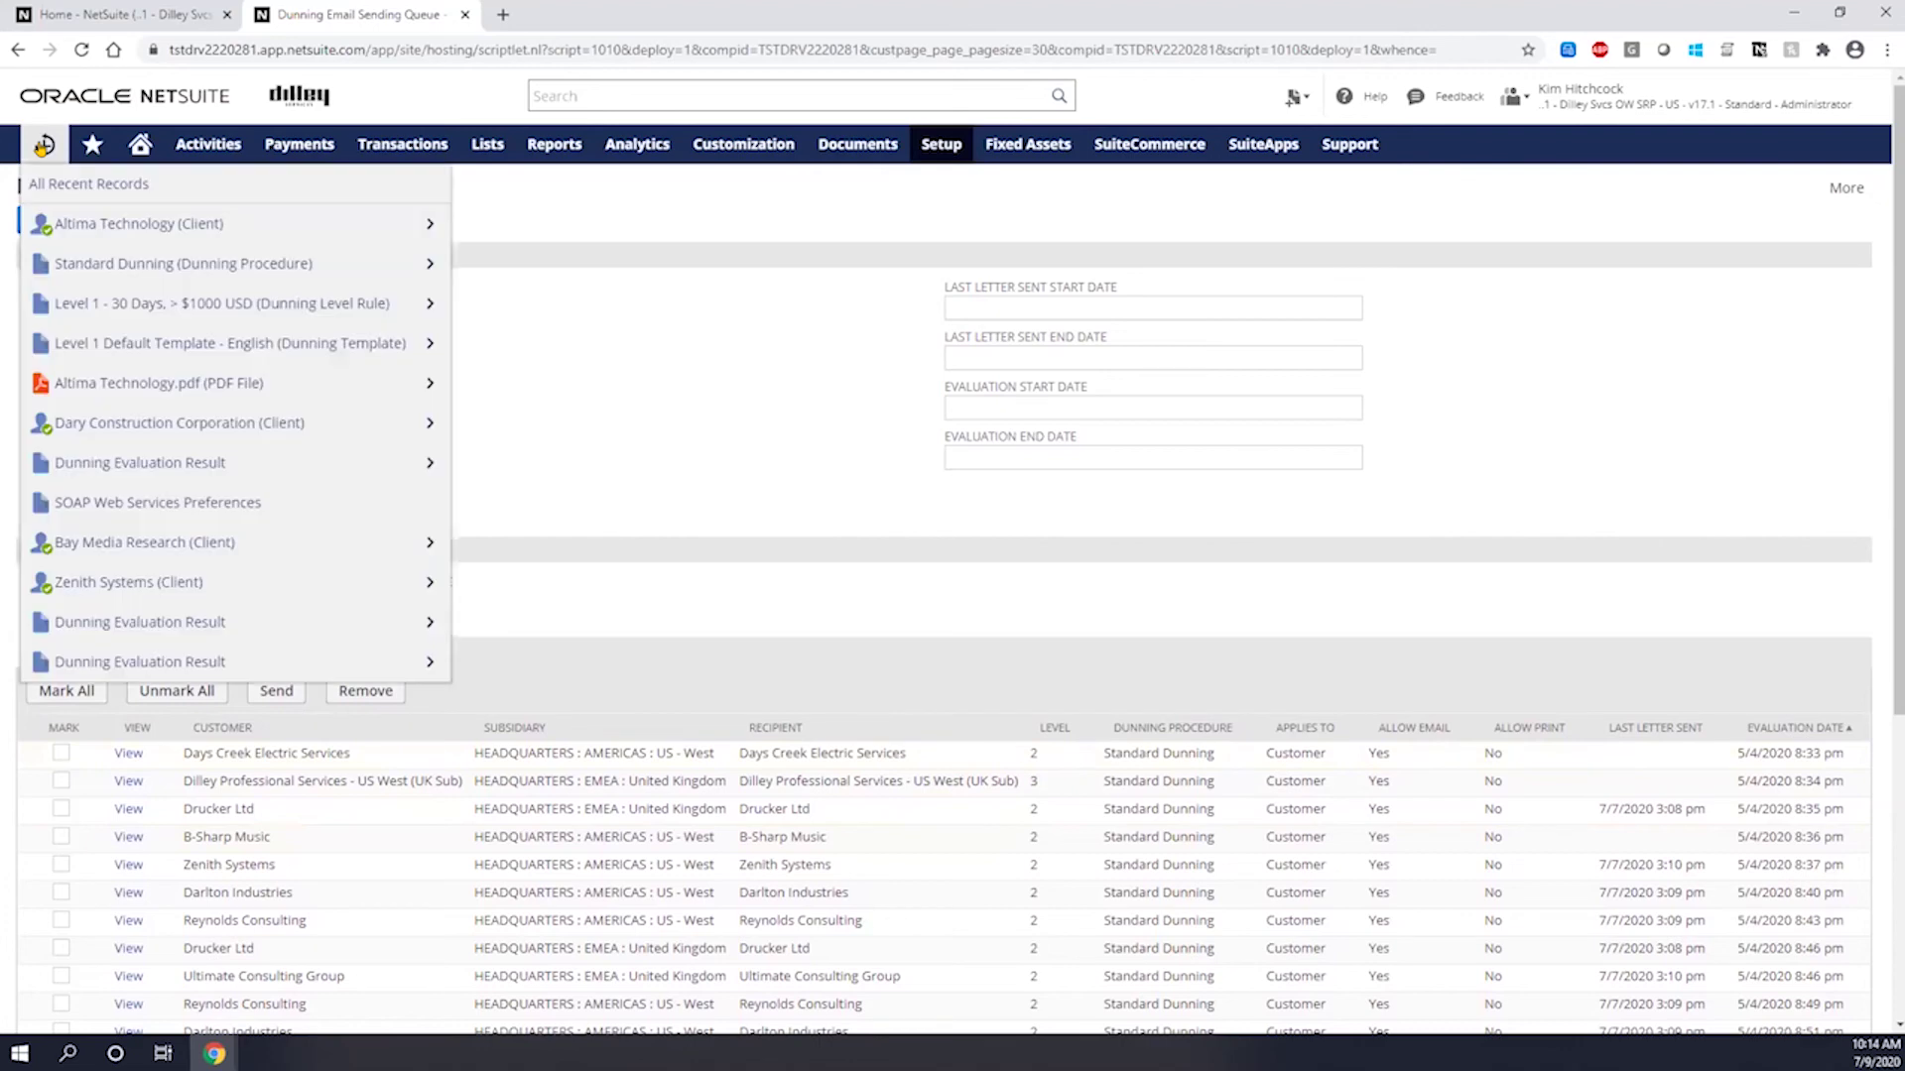
pyautogui.rightClick(117, 228)
pyautogui.click(166, 238)
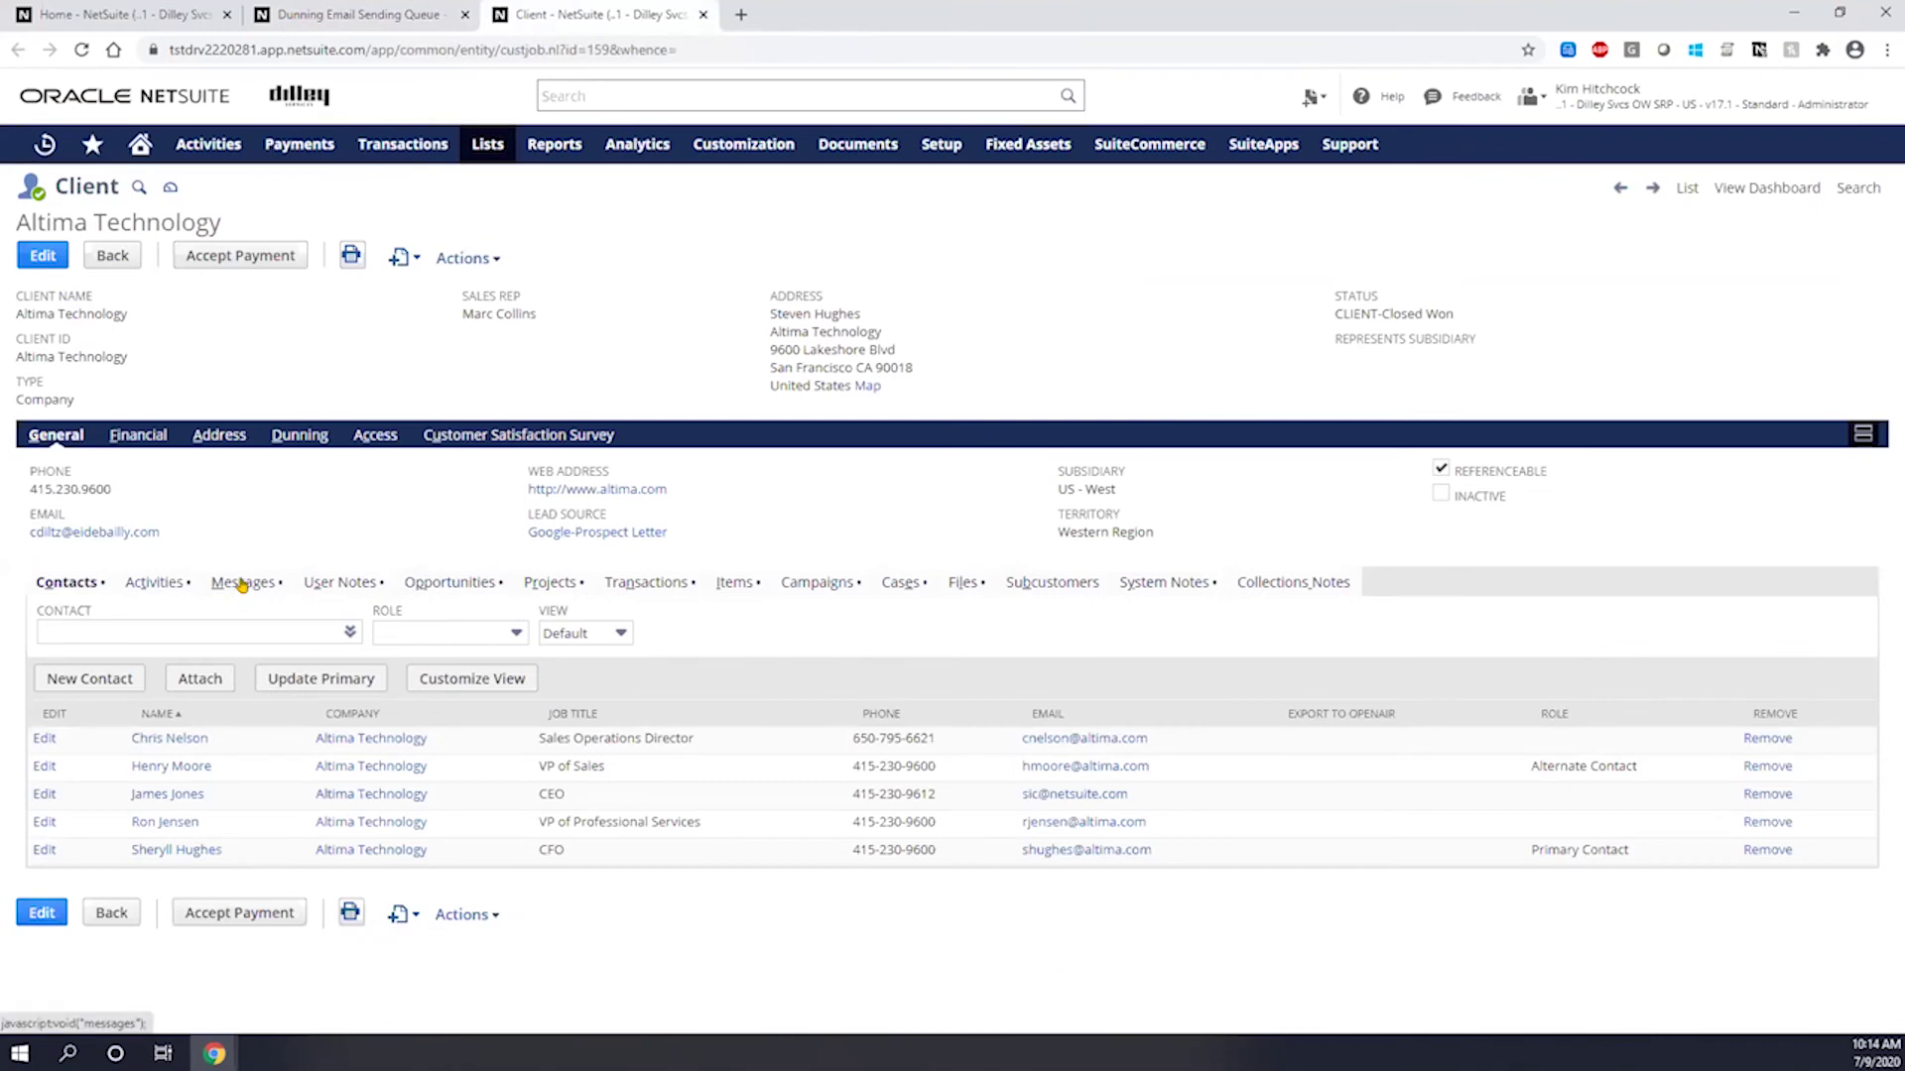
pyautogui.click(242, 585)
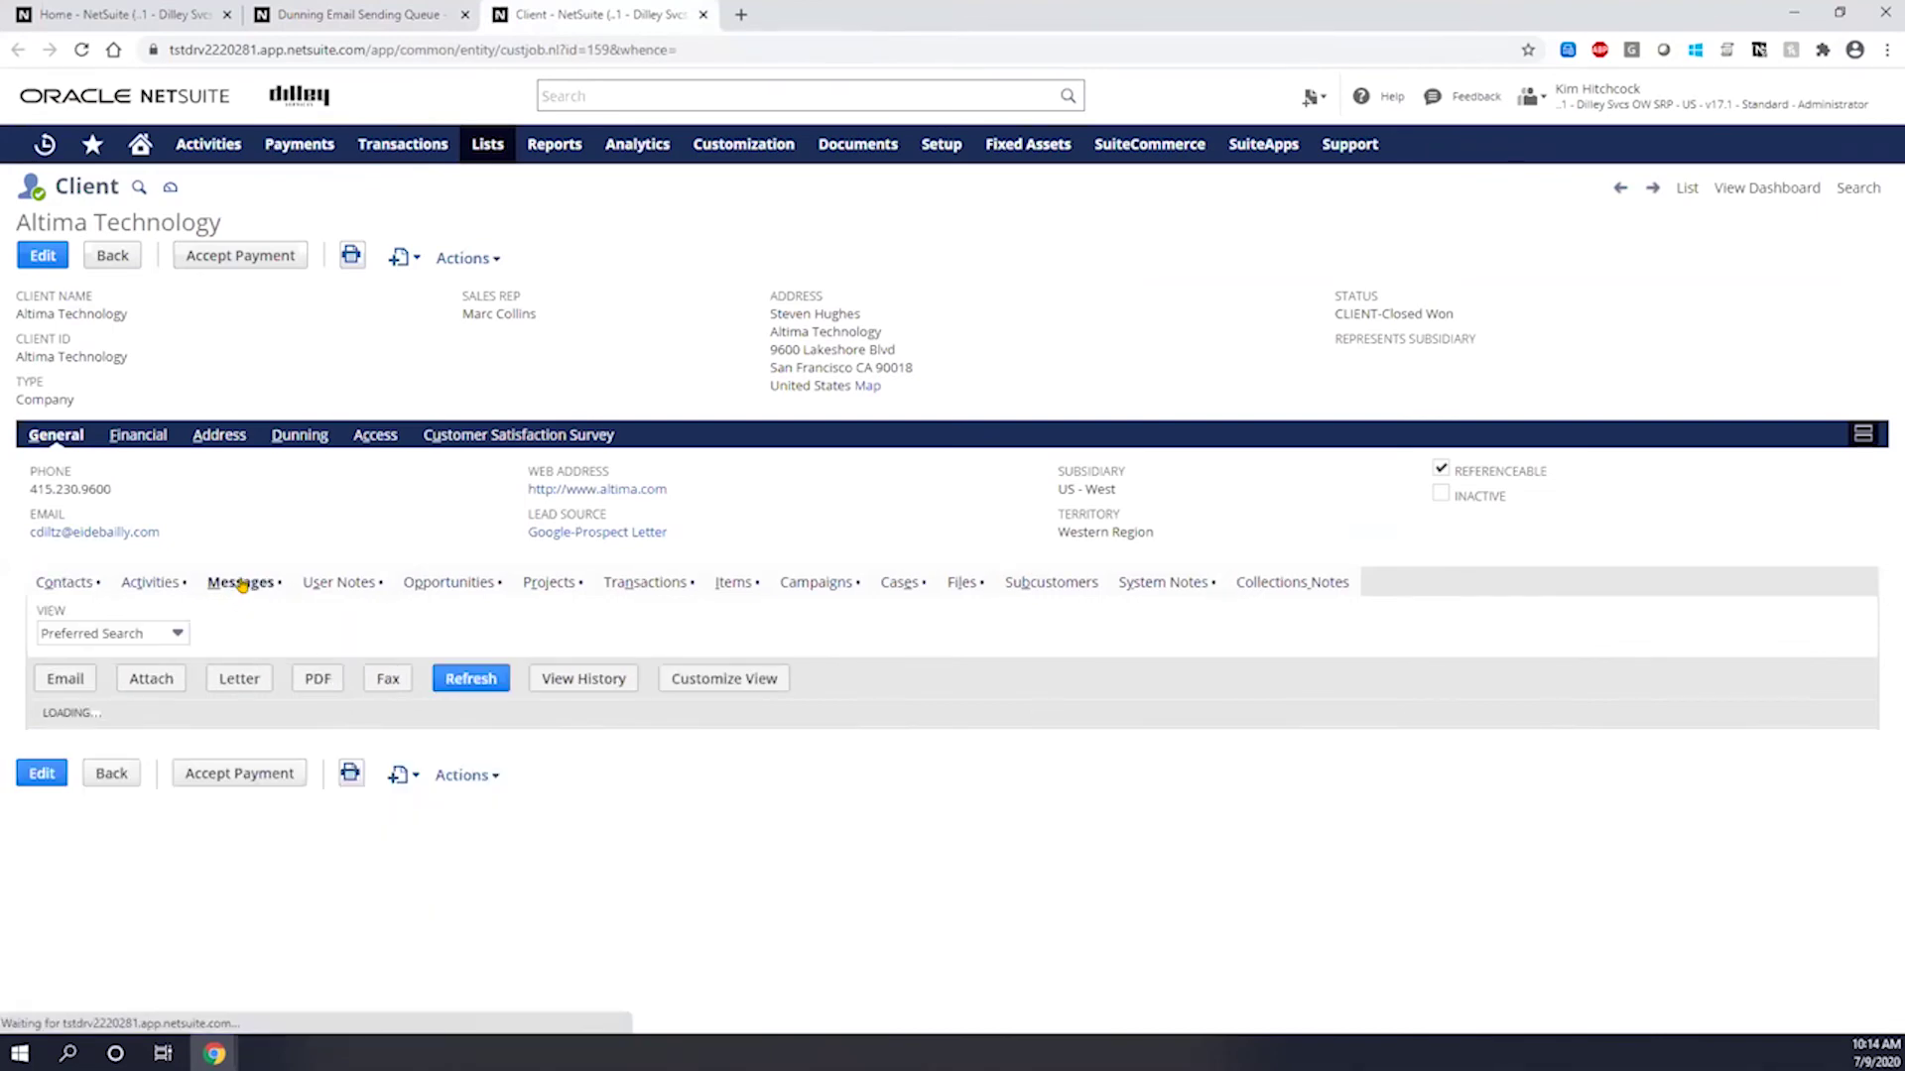
# Open the sent 'Third Notice - Overdue Payments' email from Altima Technology's message list
pyautogui.scroll(-2, 720, 840)
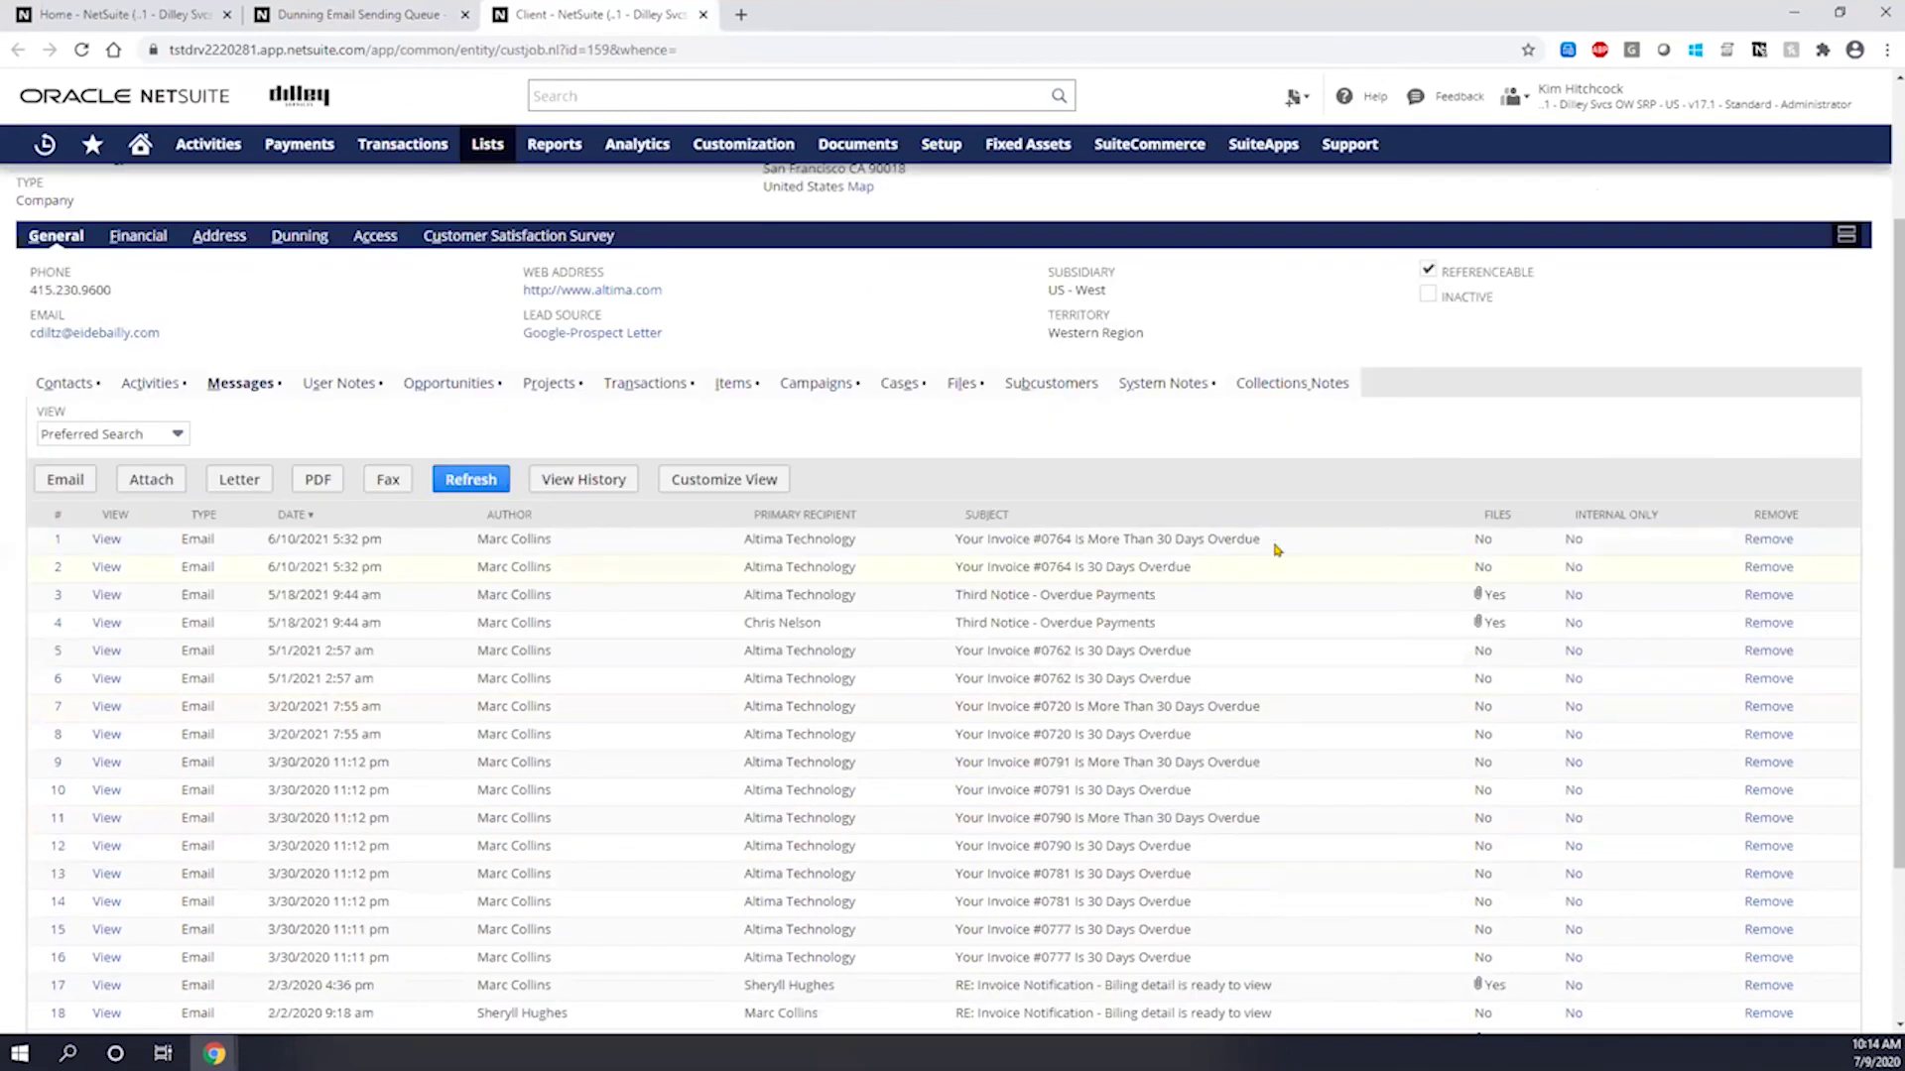
pyautogui.moveTo(1263, 538); pyautogui.dragTo(954, 539)
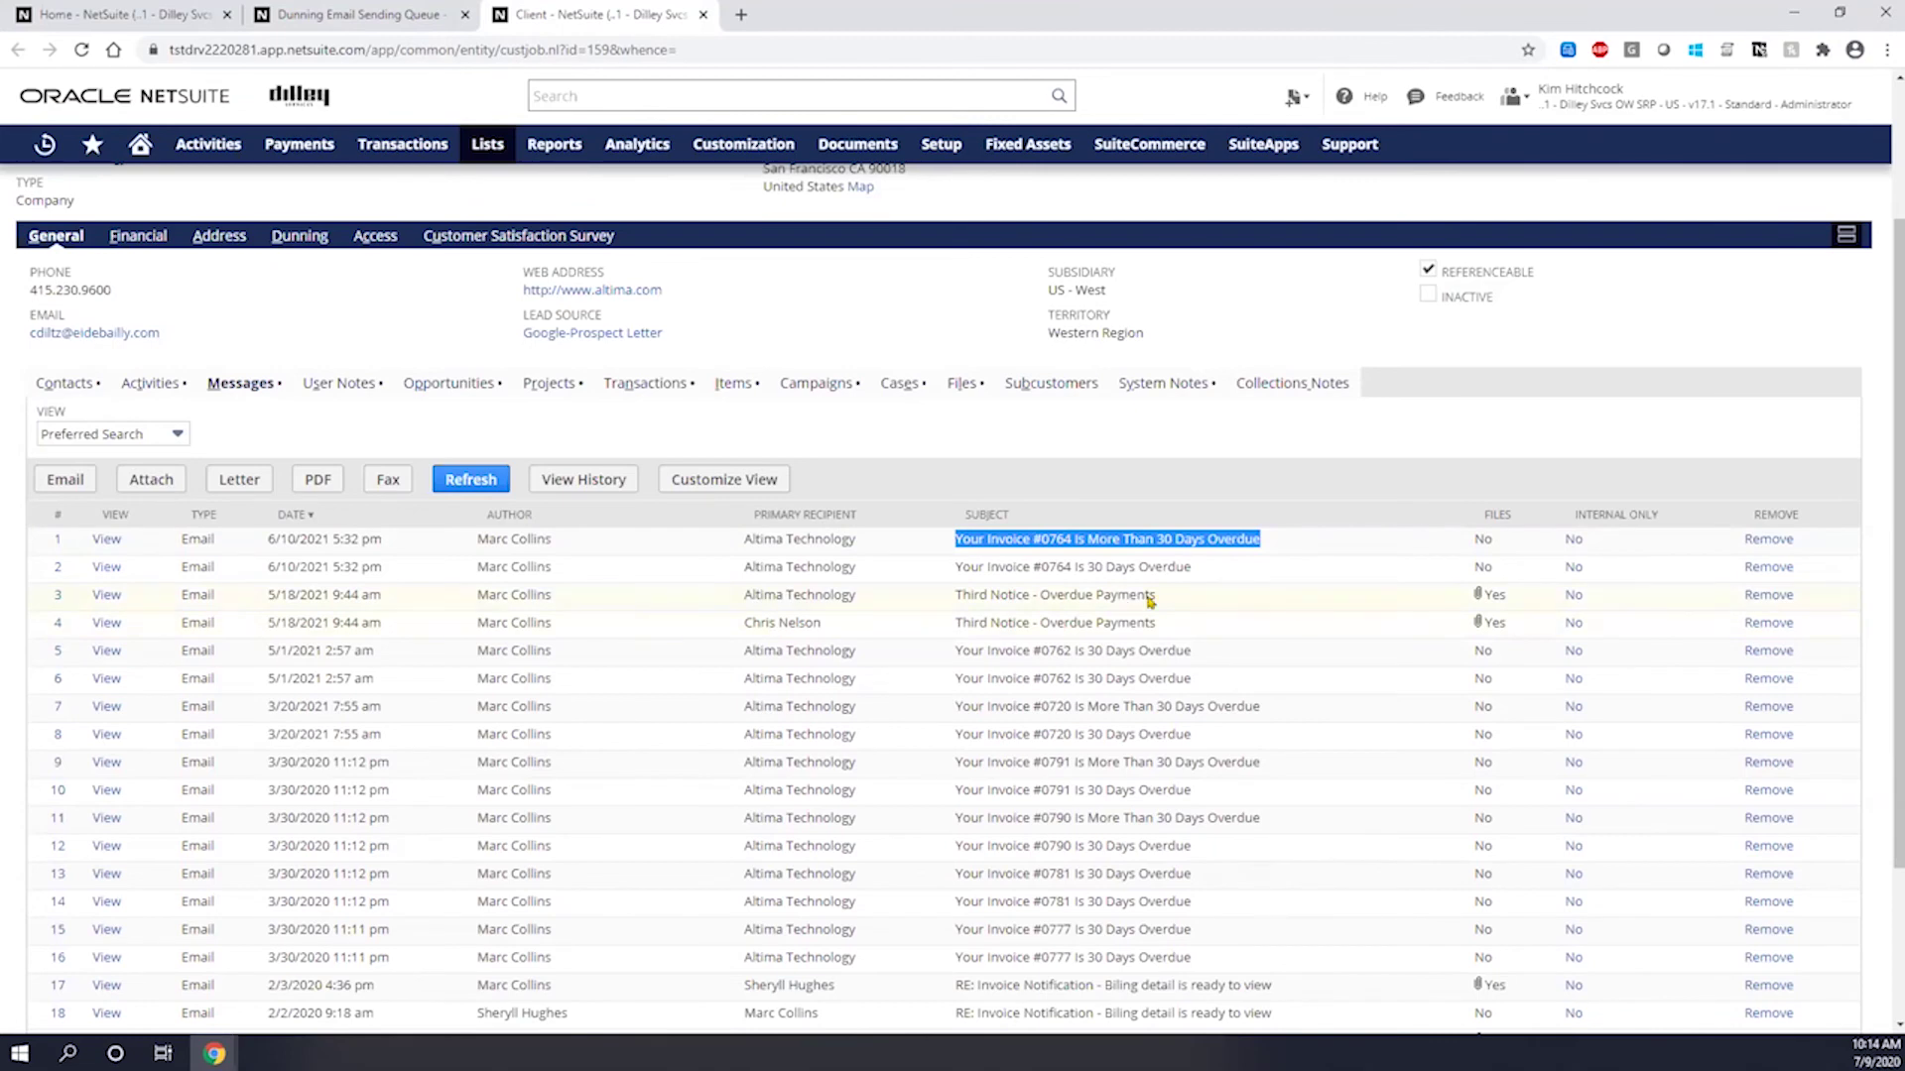
pyautogui.moveTo(1153, 595); pyautogui.dragTo(953, 595)
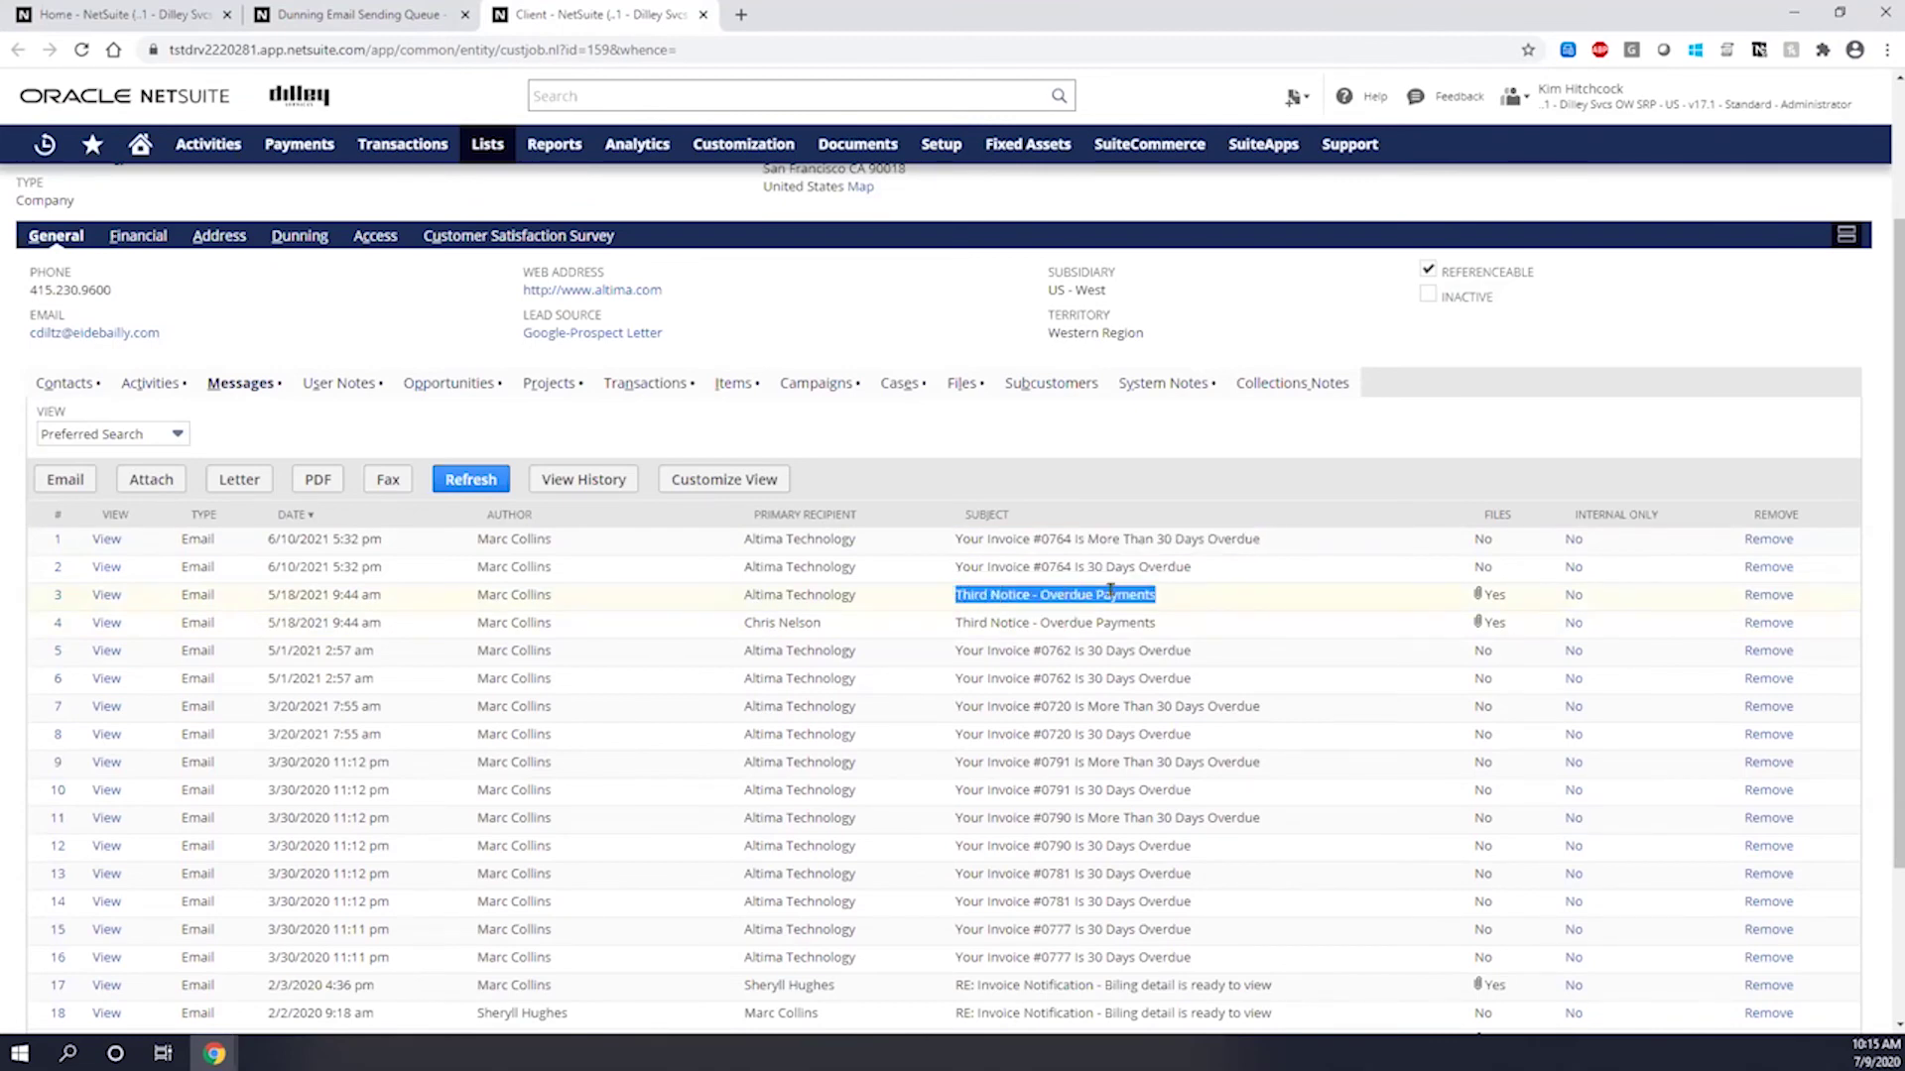
pyautogui.click(106, 596)
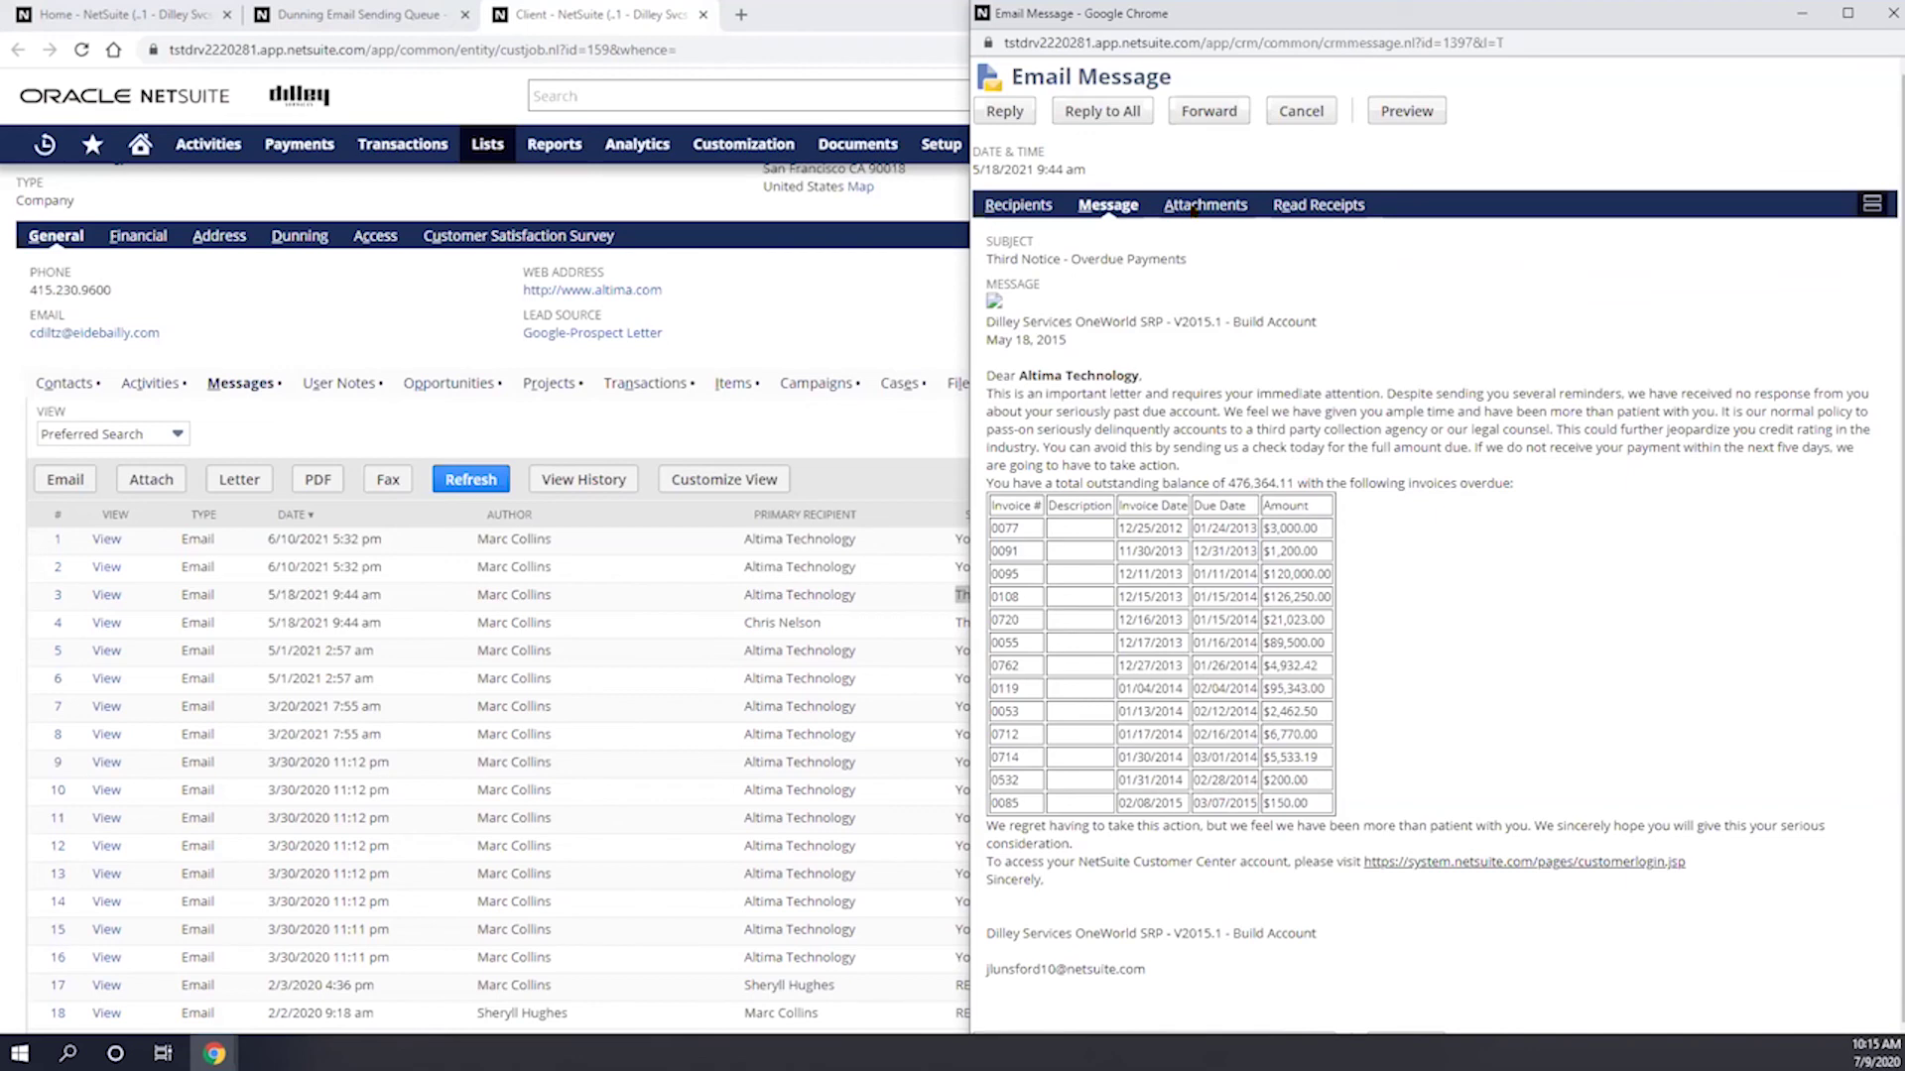
# Check the third-notice email's attachments and recipients, reread the letter, then close the window
pyautogui.click(1194, 207)
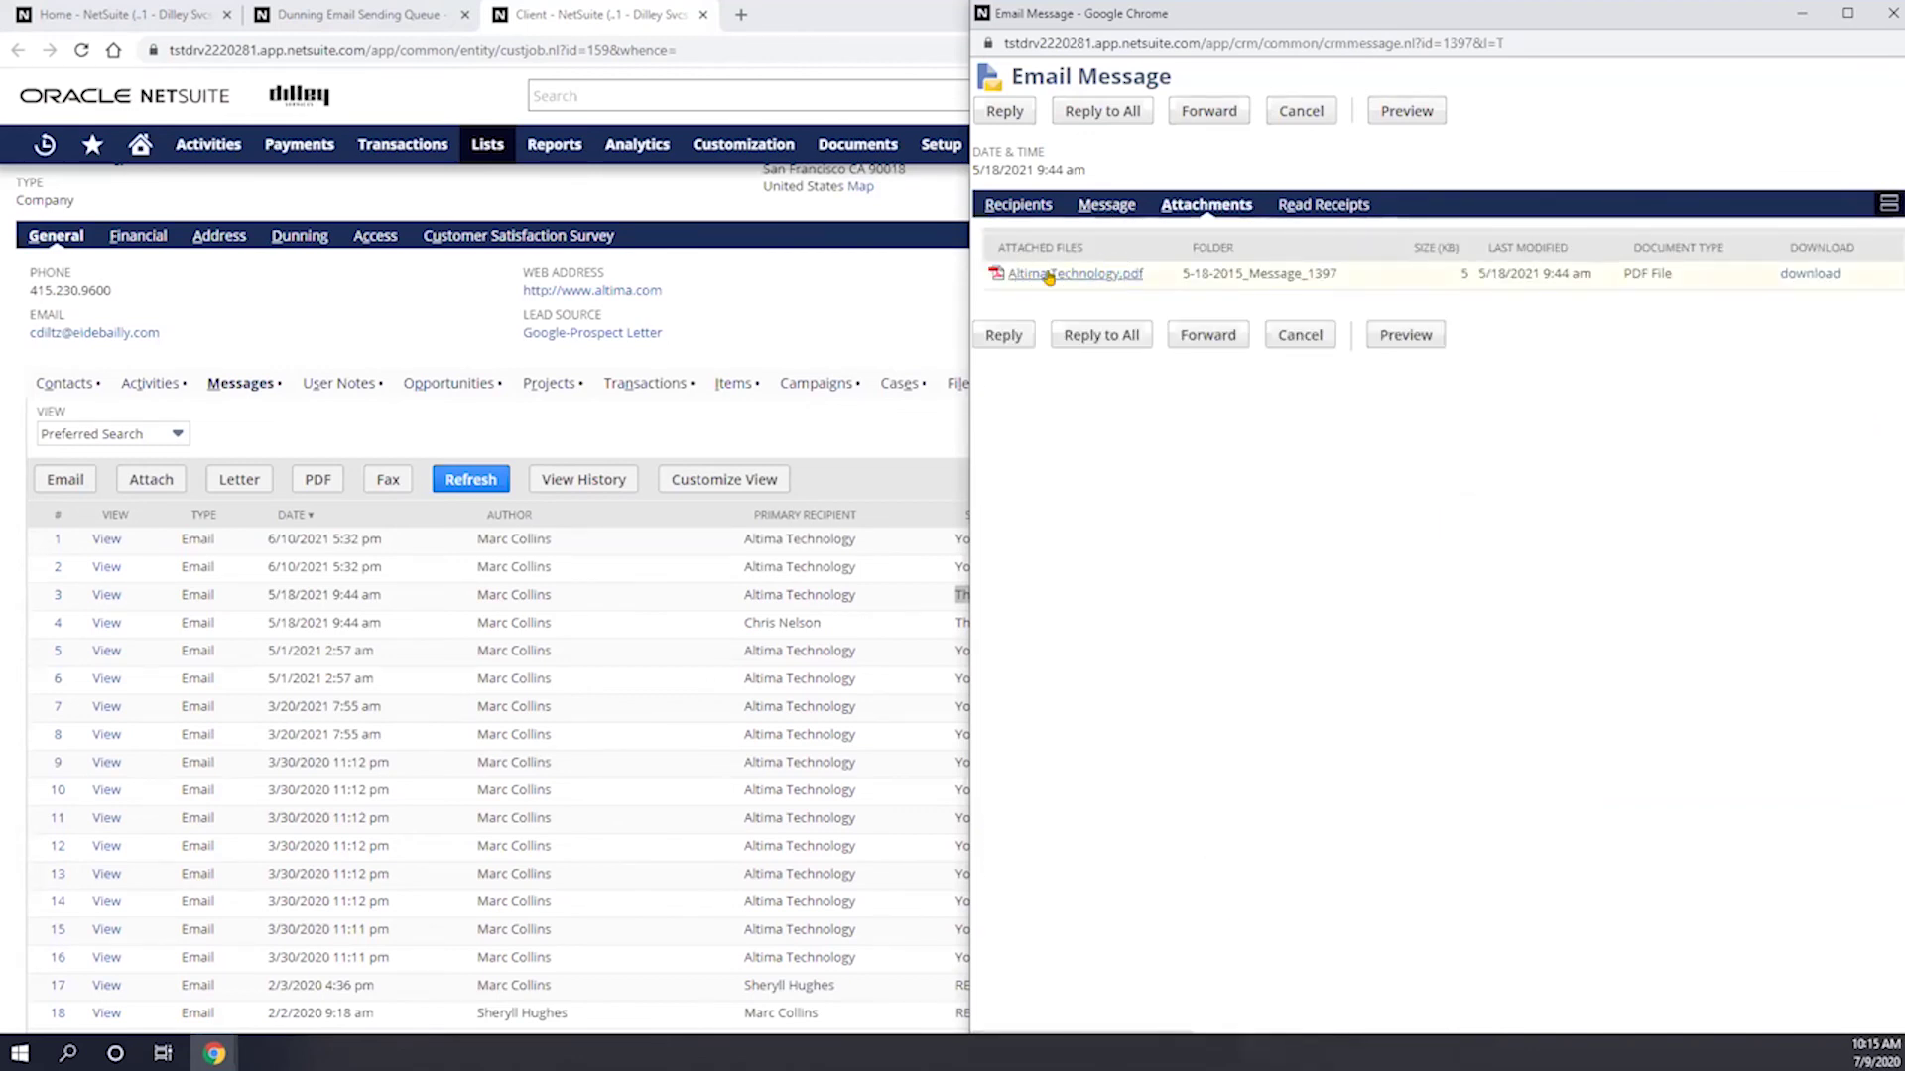
pyautogui.click(1022, 206)
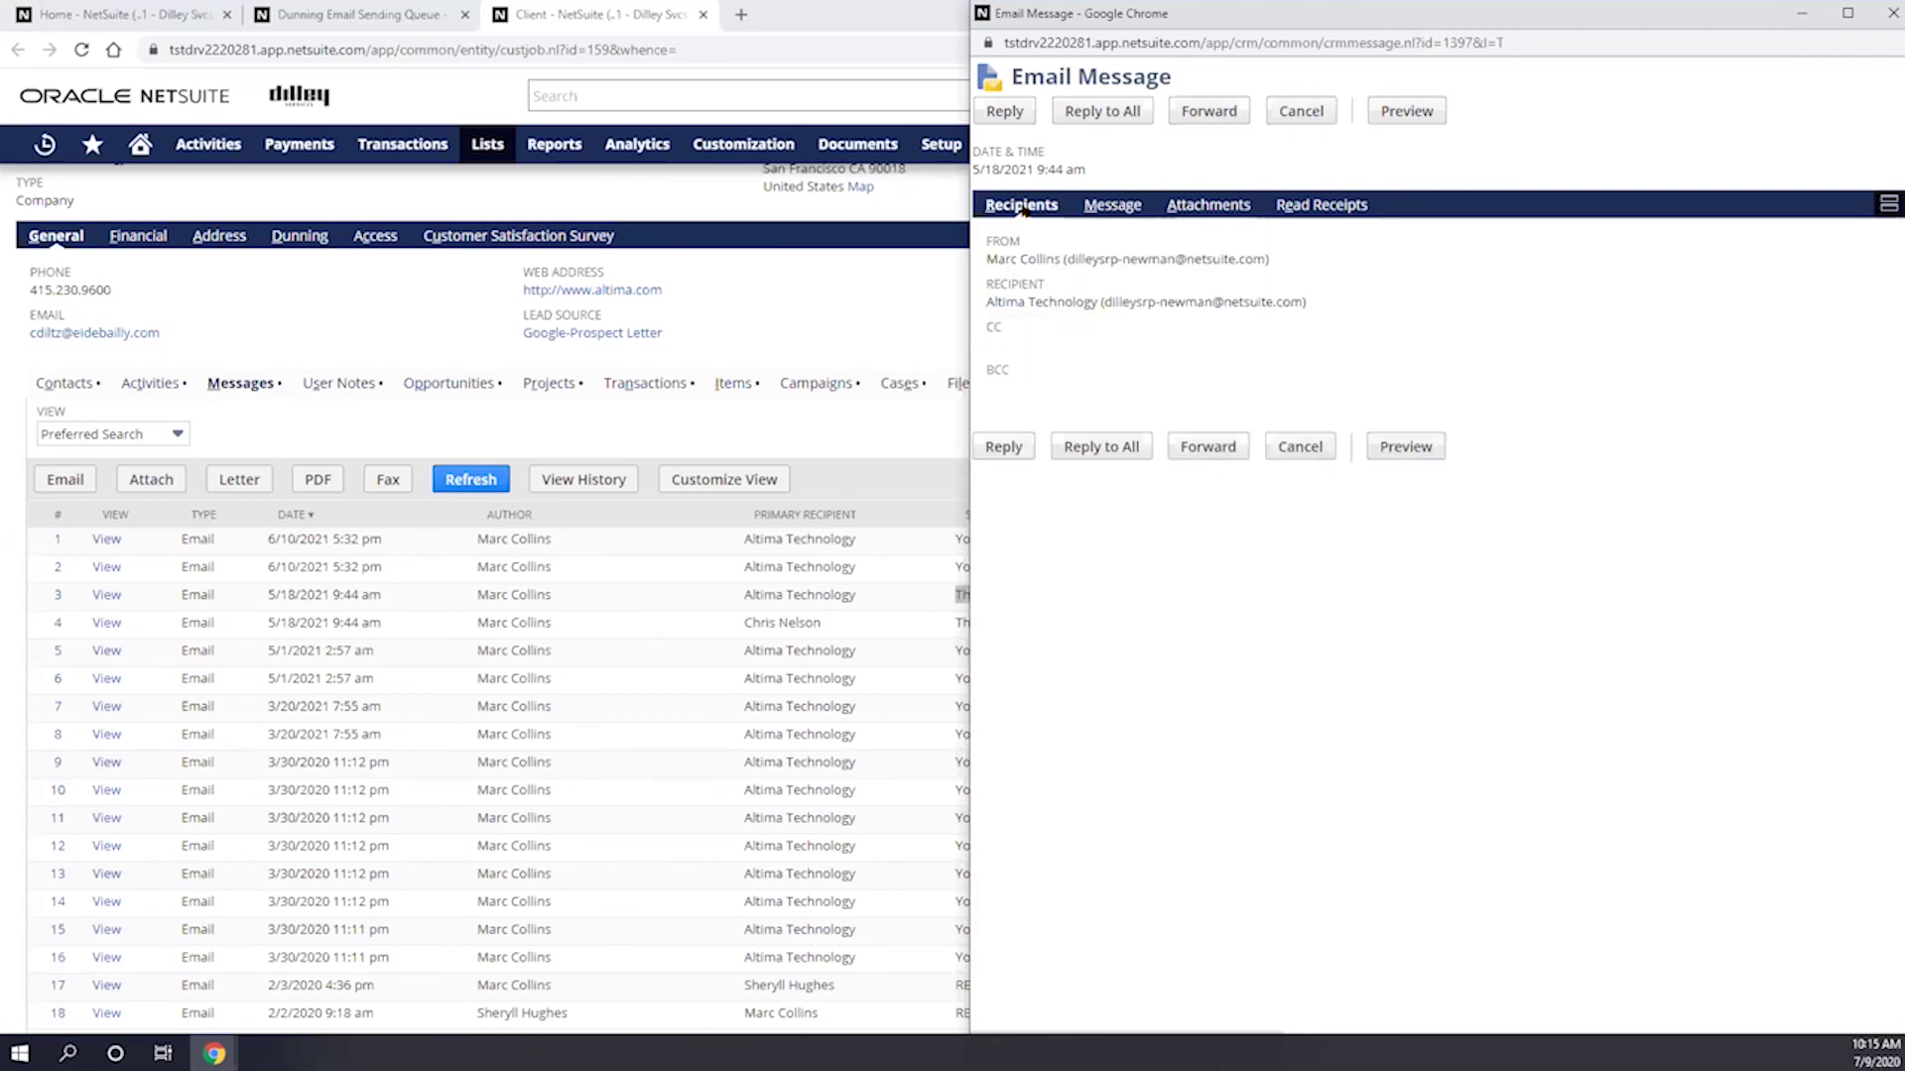
pyautogui.click(1109, 205)
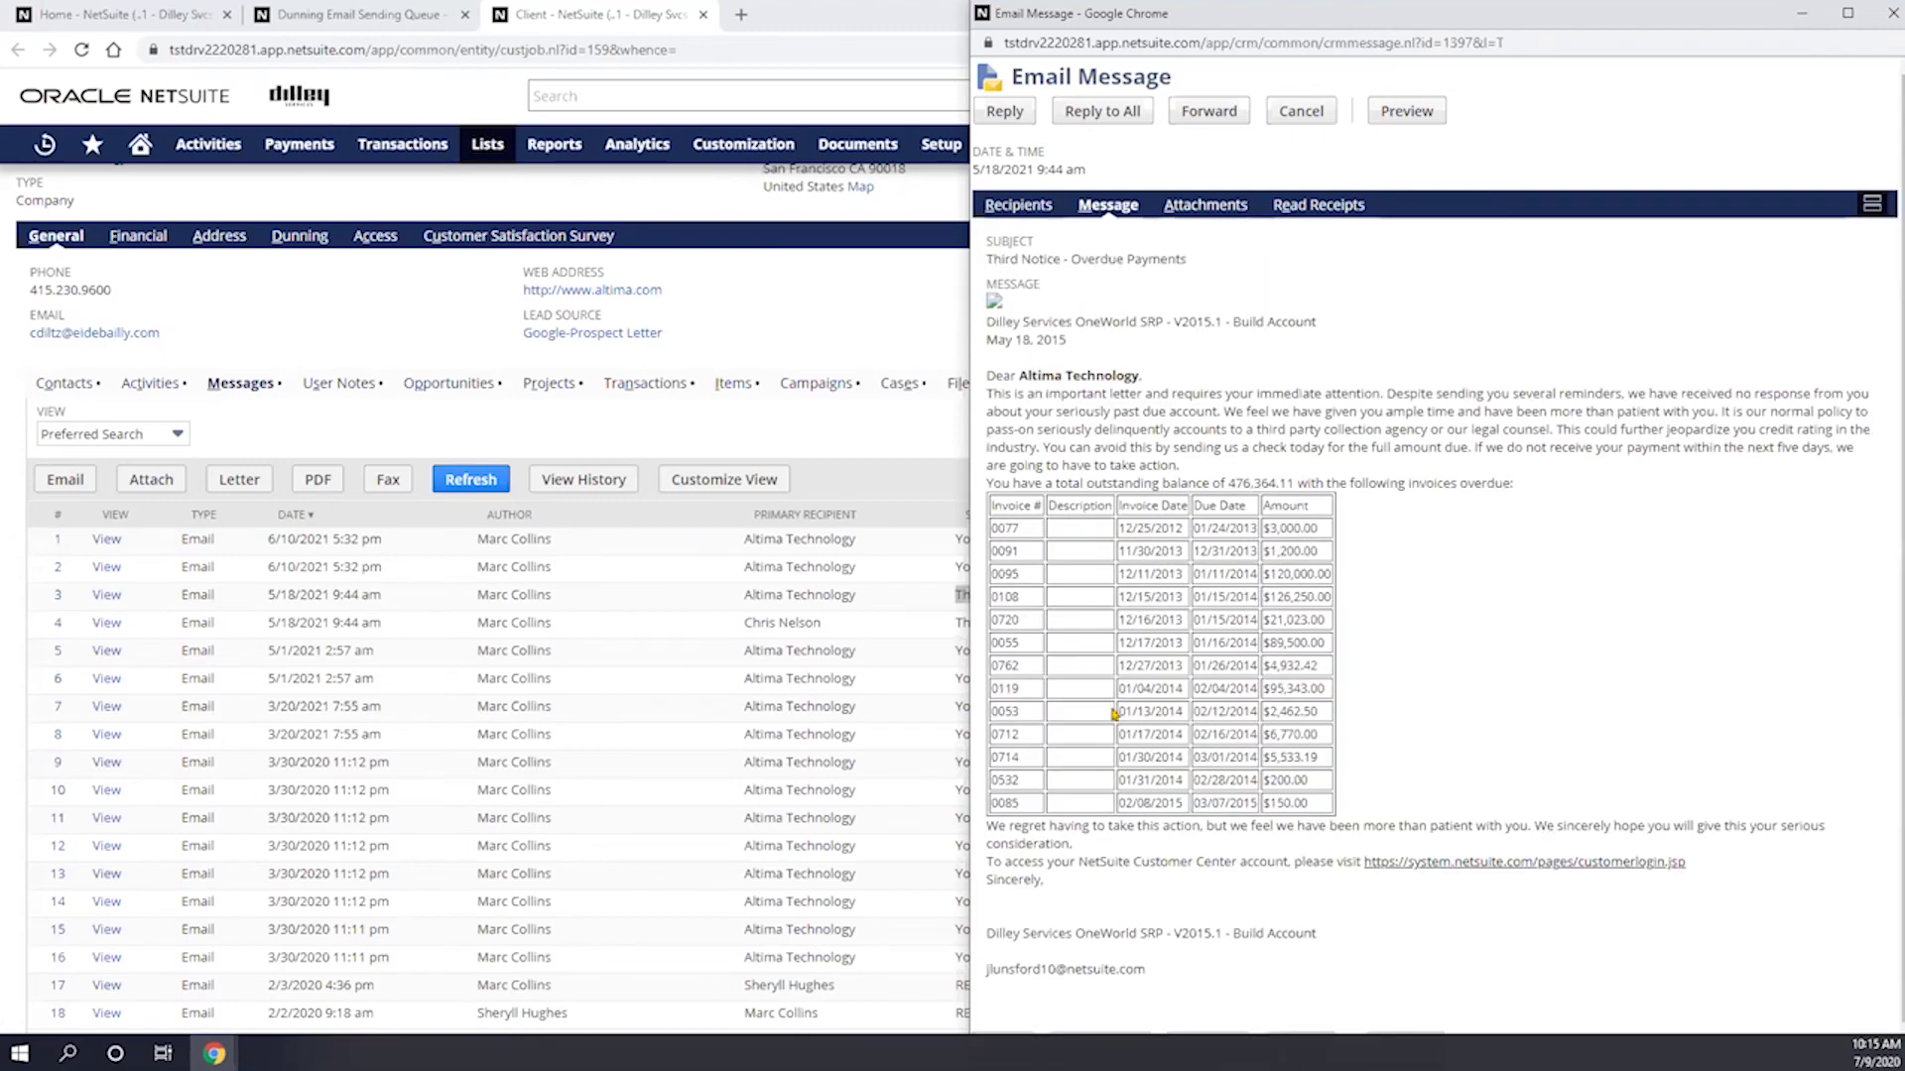
pyautogui.scroll(-1, 1434, 545)
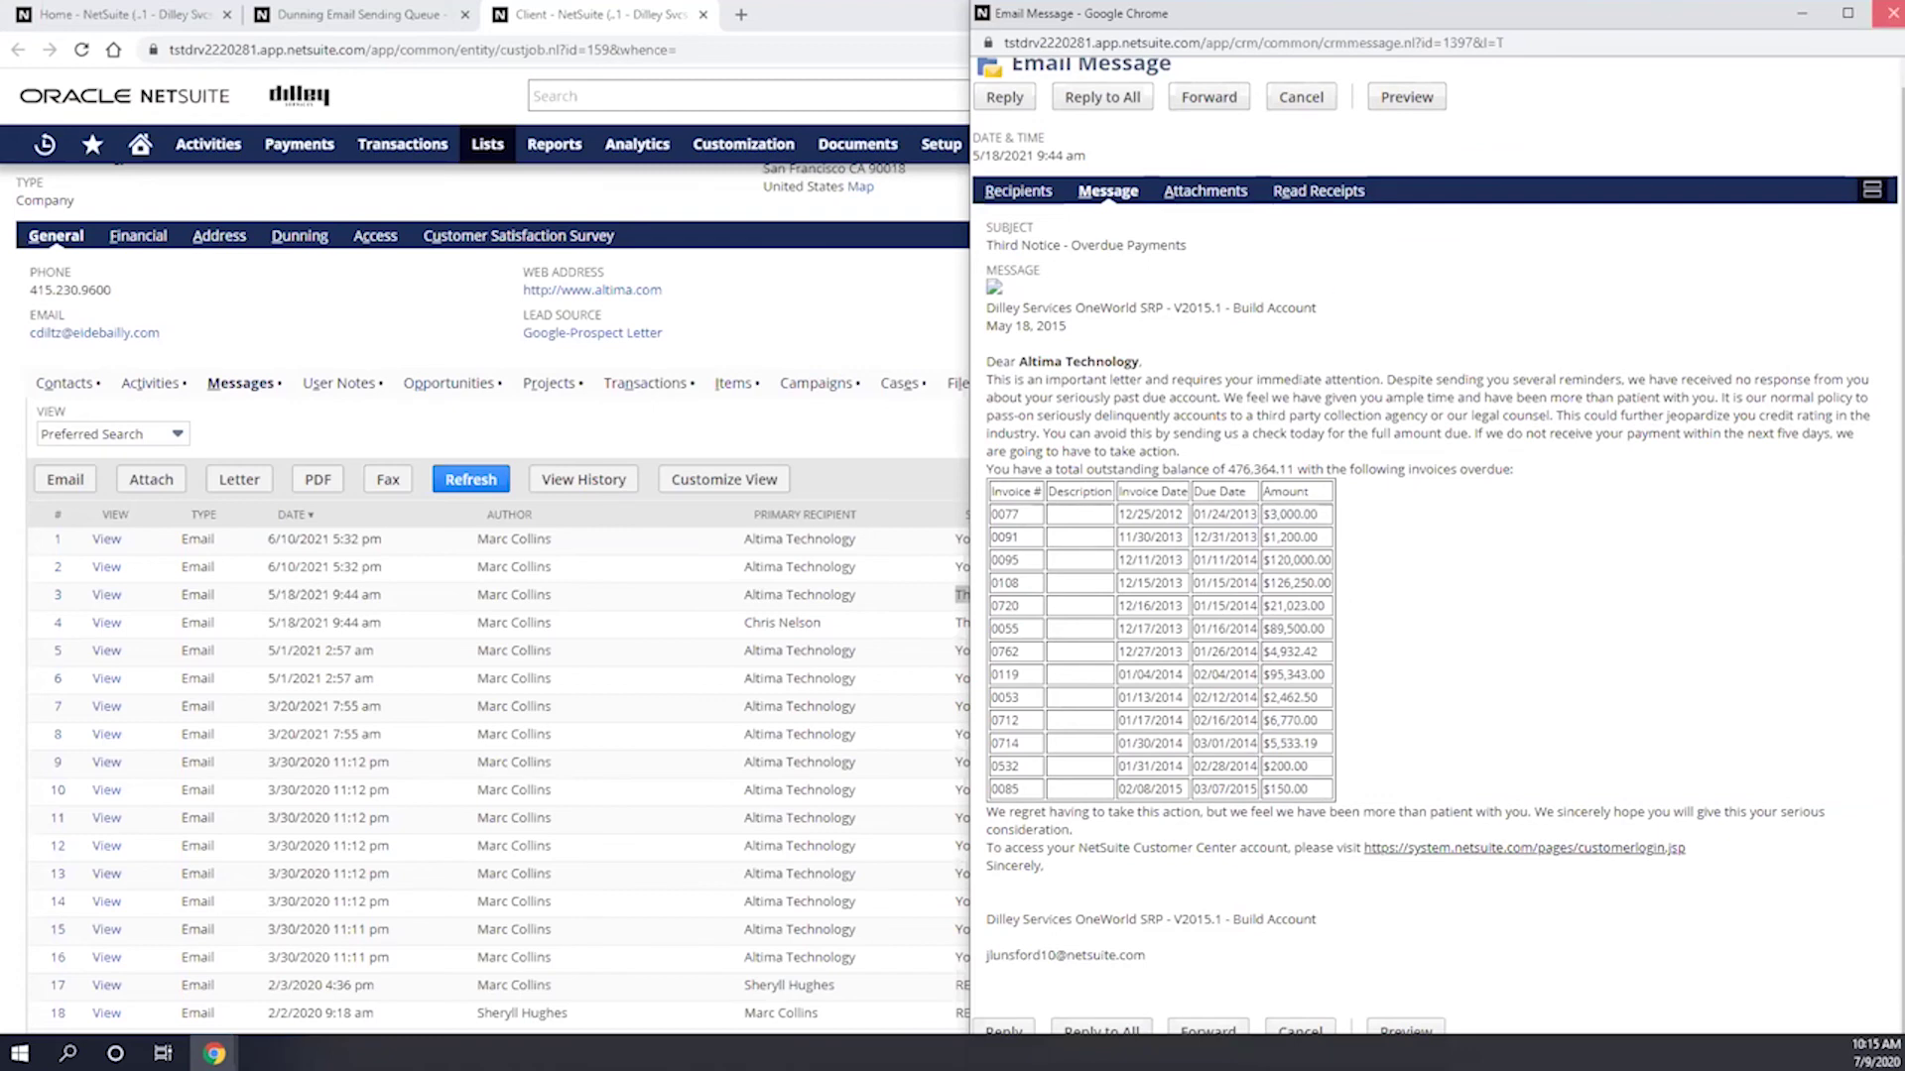
pyautogui.click(1887, 12)
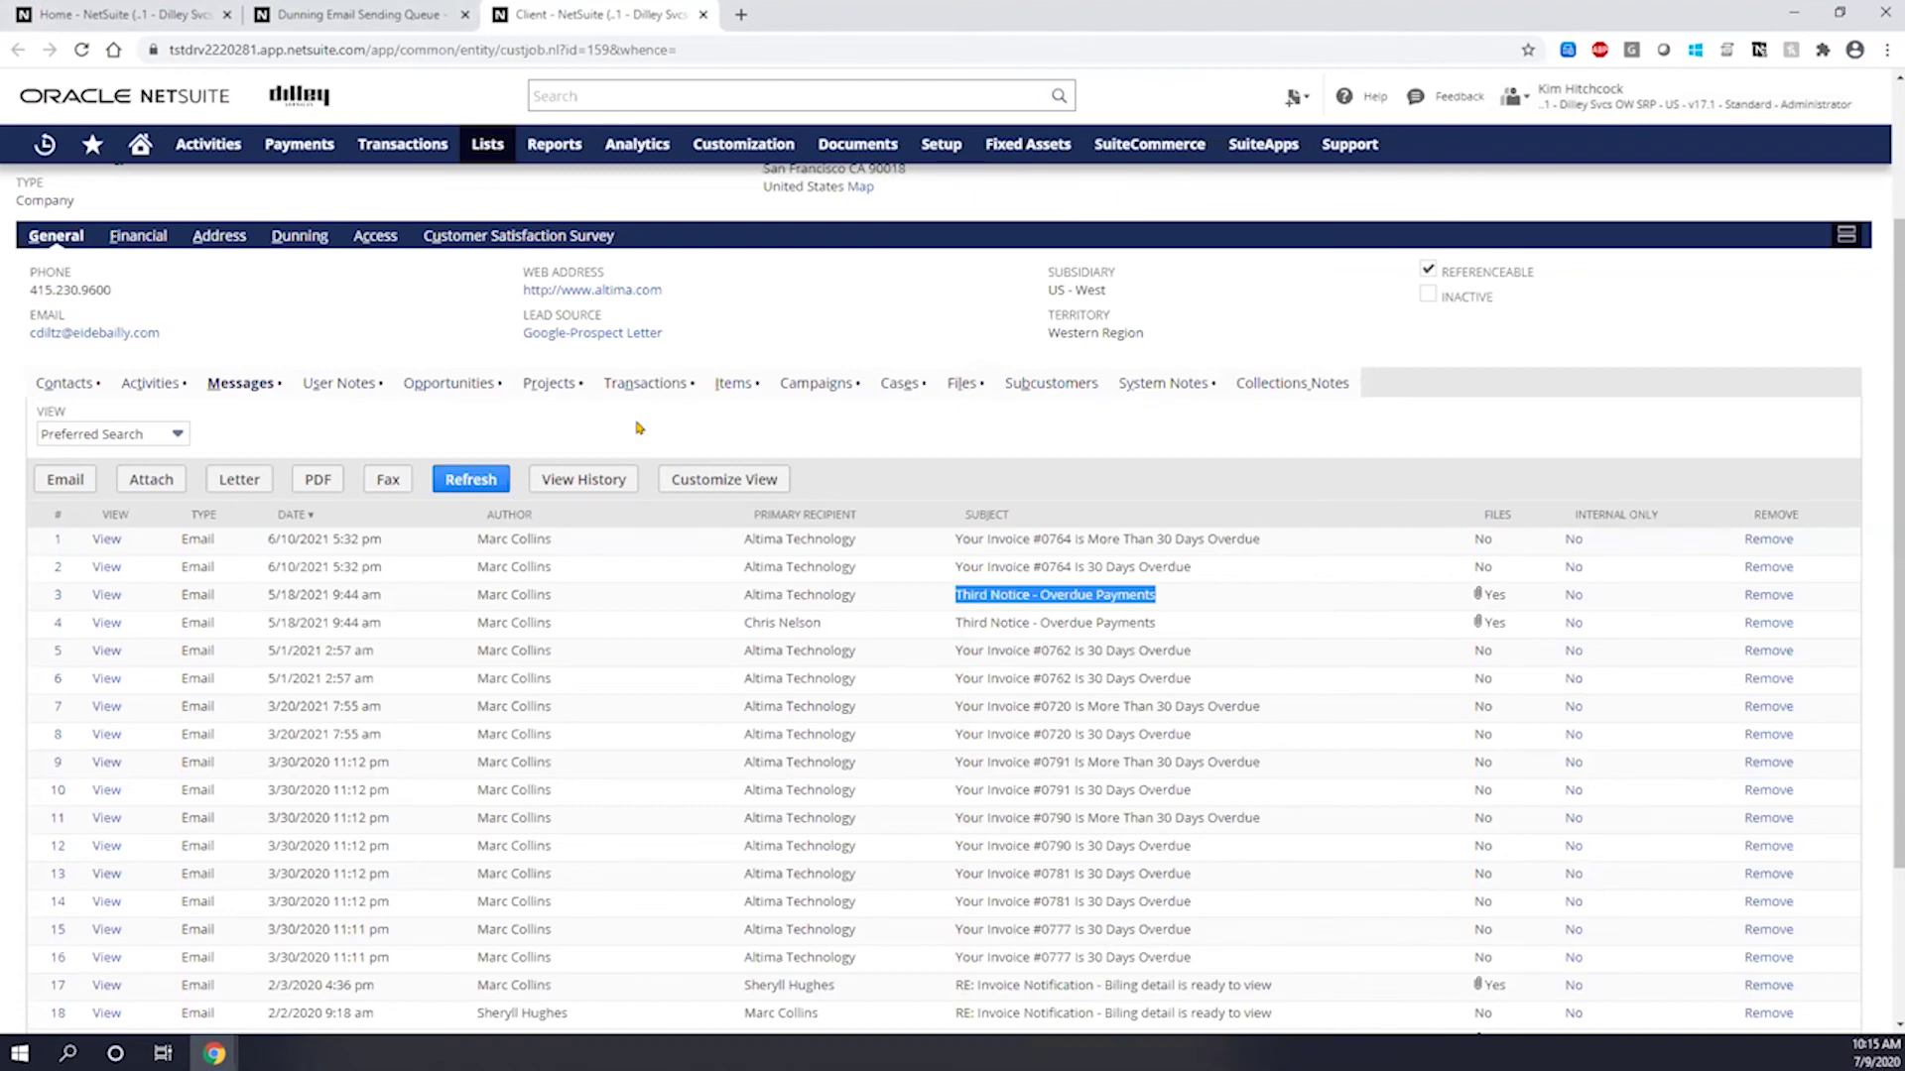
pyautogui.scroll(2, 639, 428)
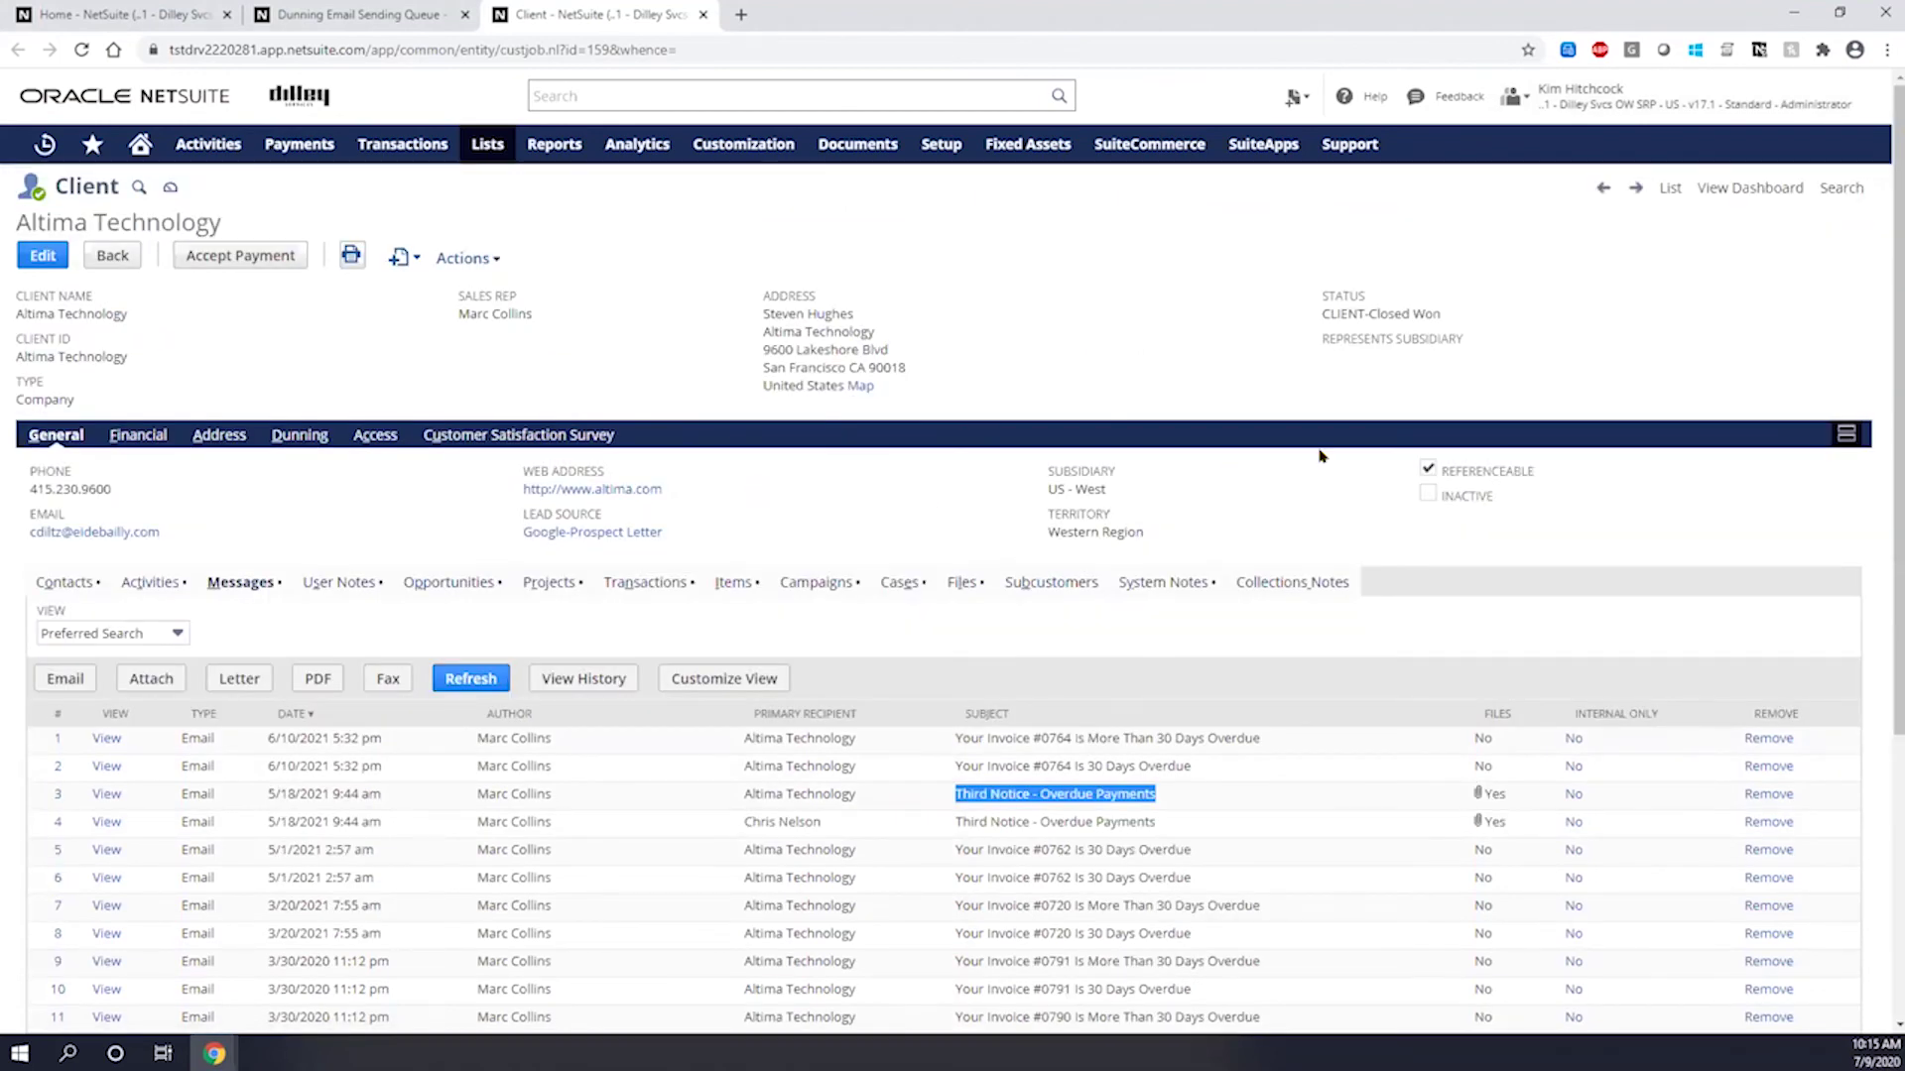
# Switch to the Dunning Manager role from the top-right role menu
pyautogui.moveTo(1584, 99)
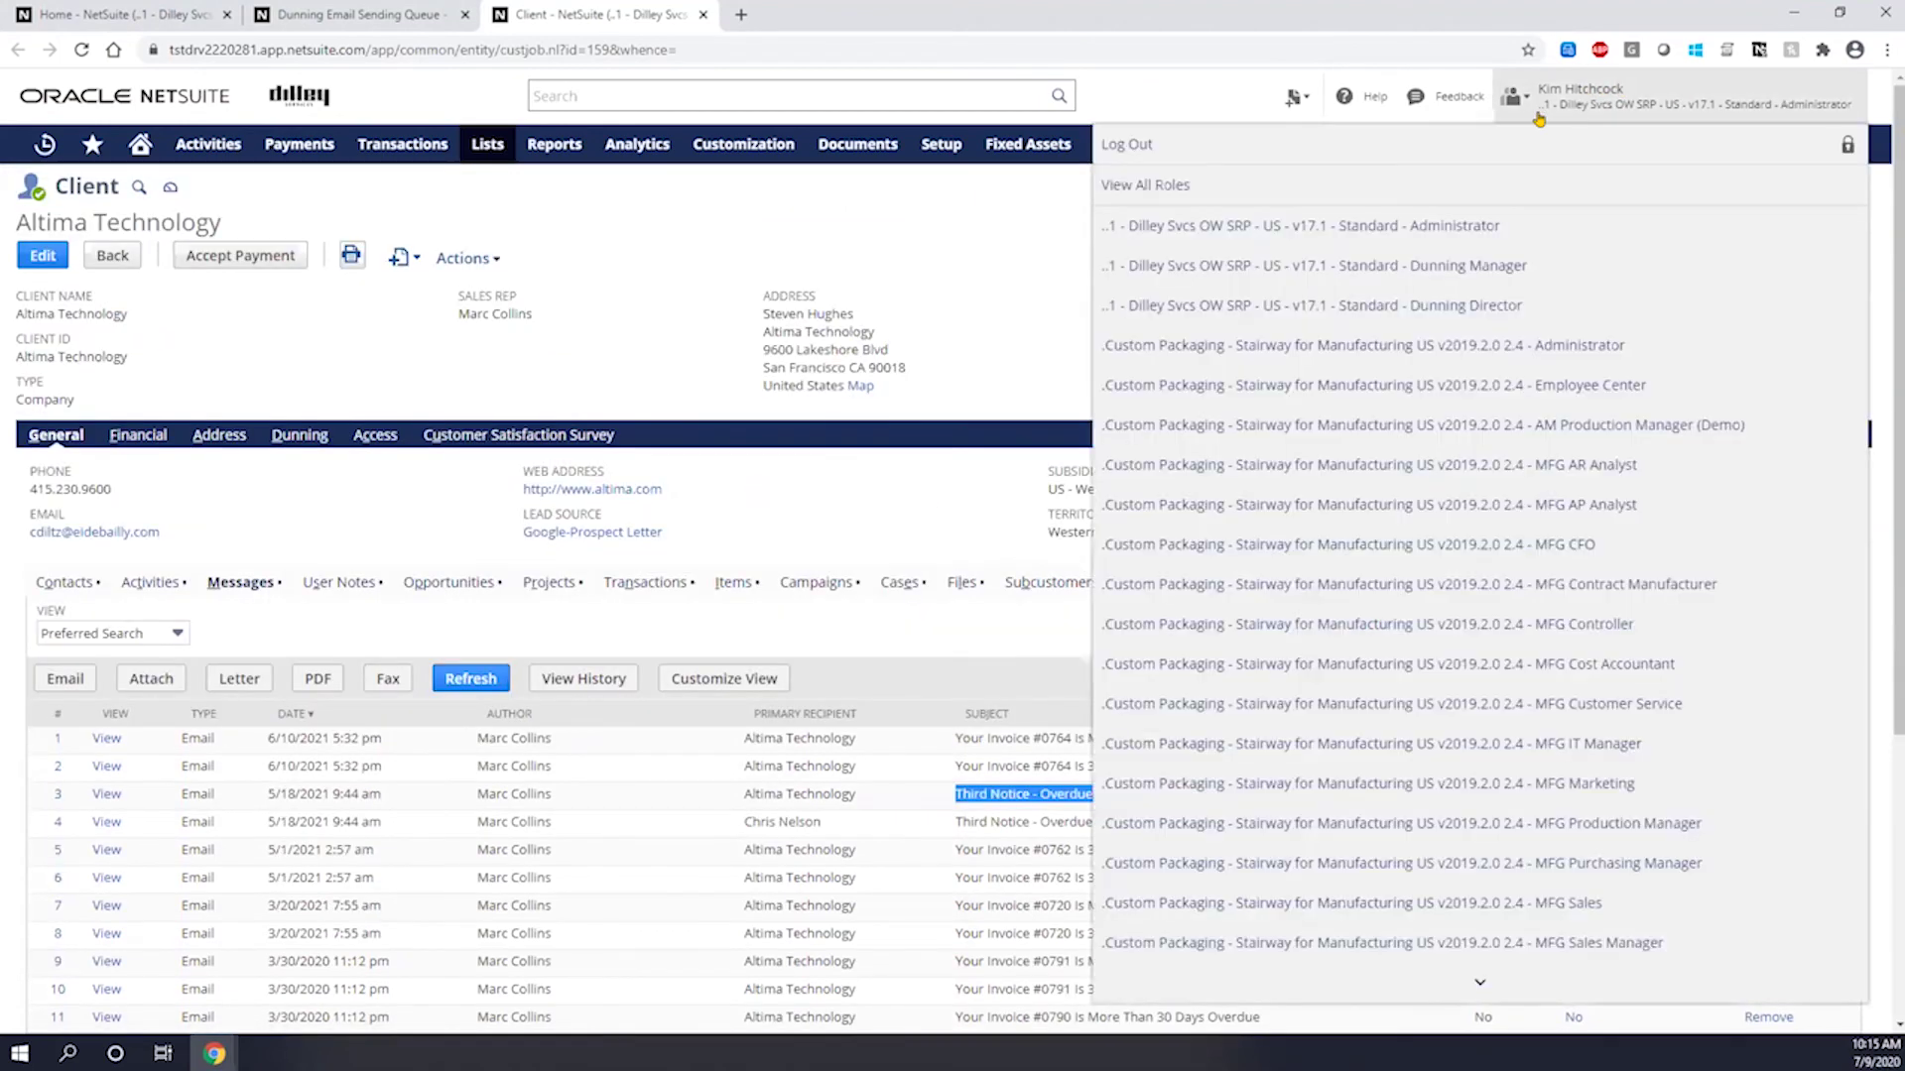
pyautogui.click(1277, 267)
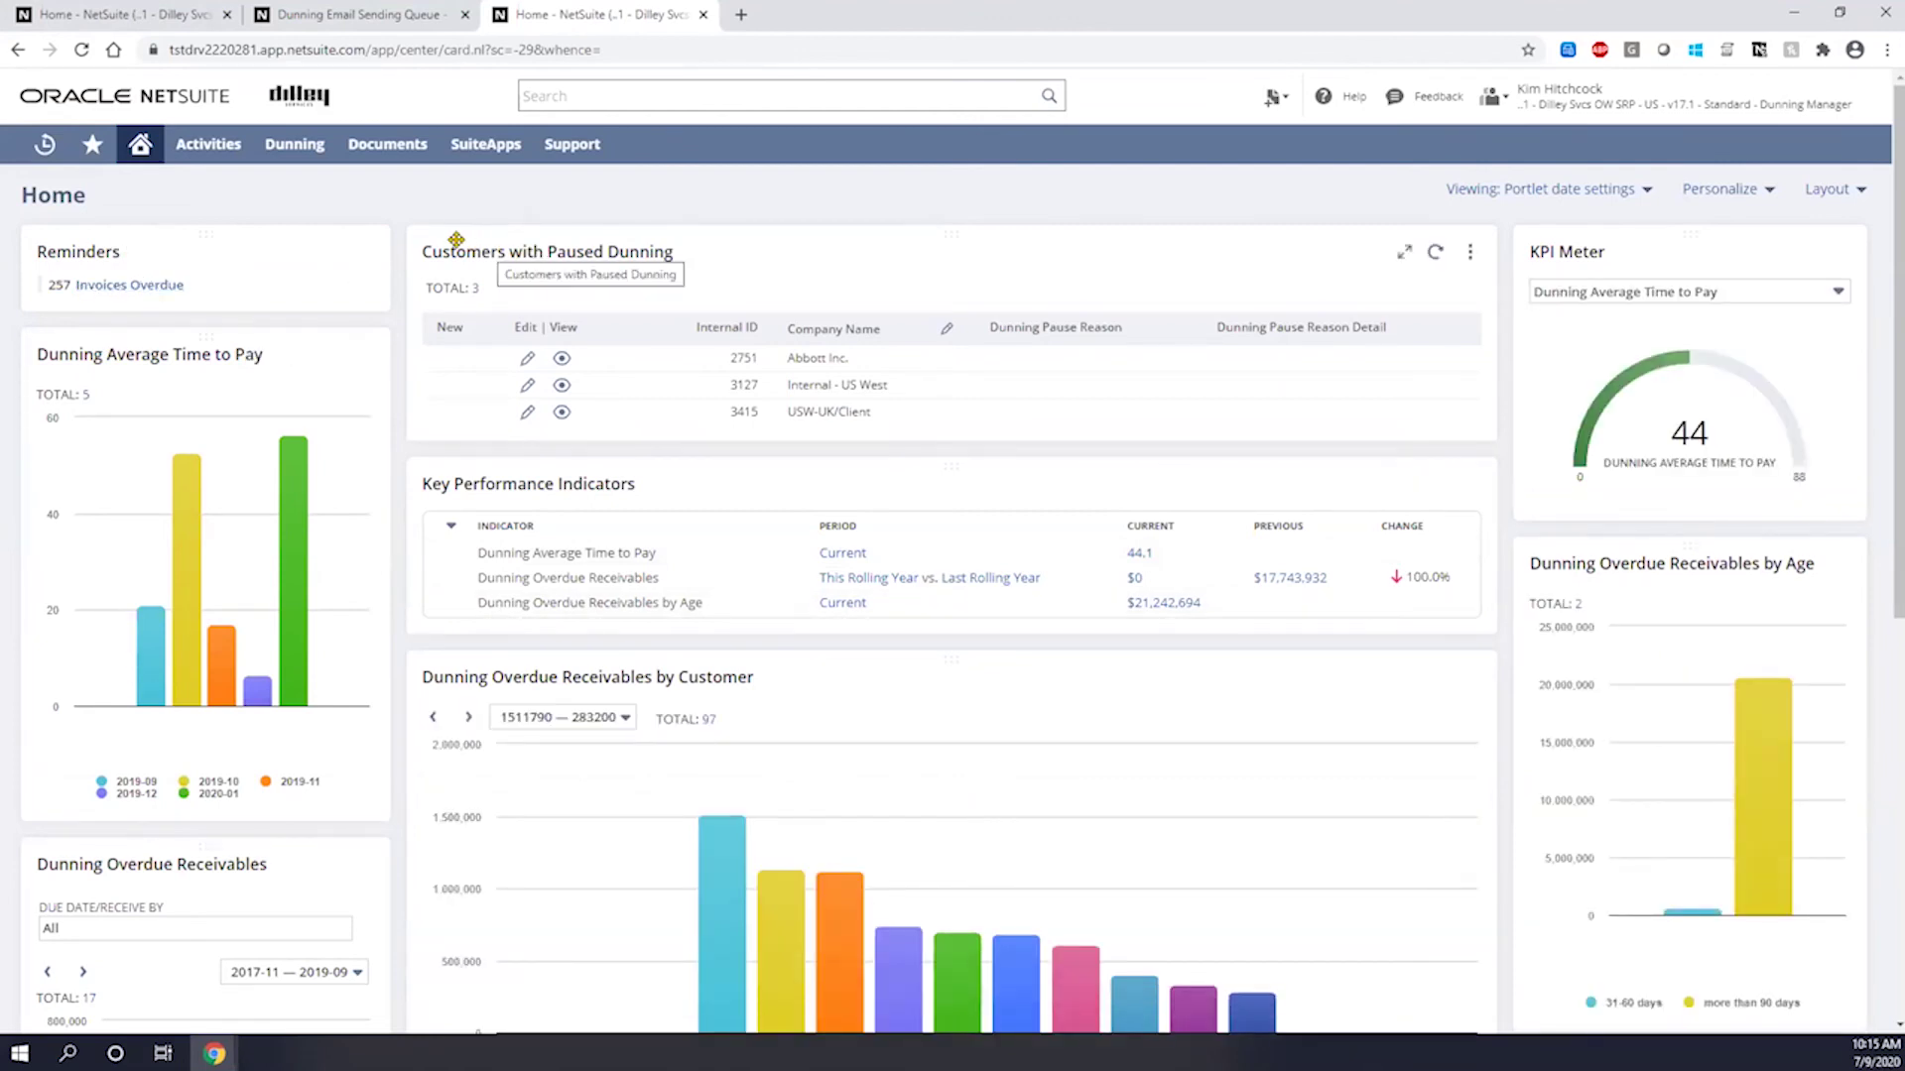
pyautogui.moveTo(446, 387)
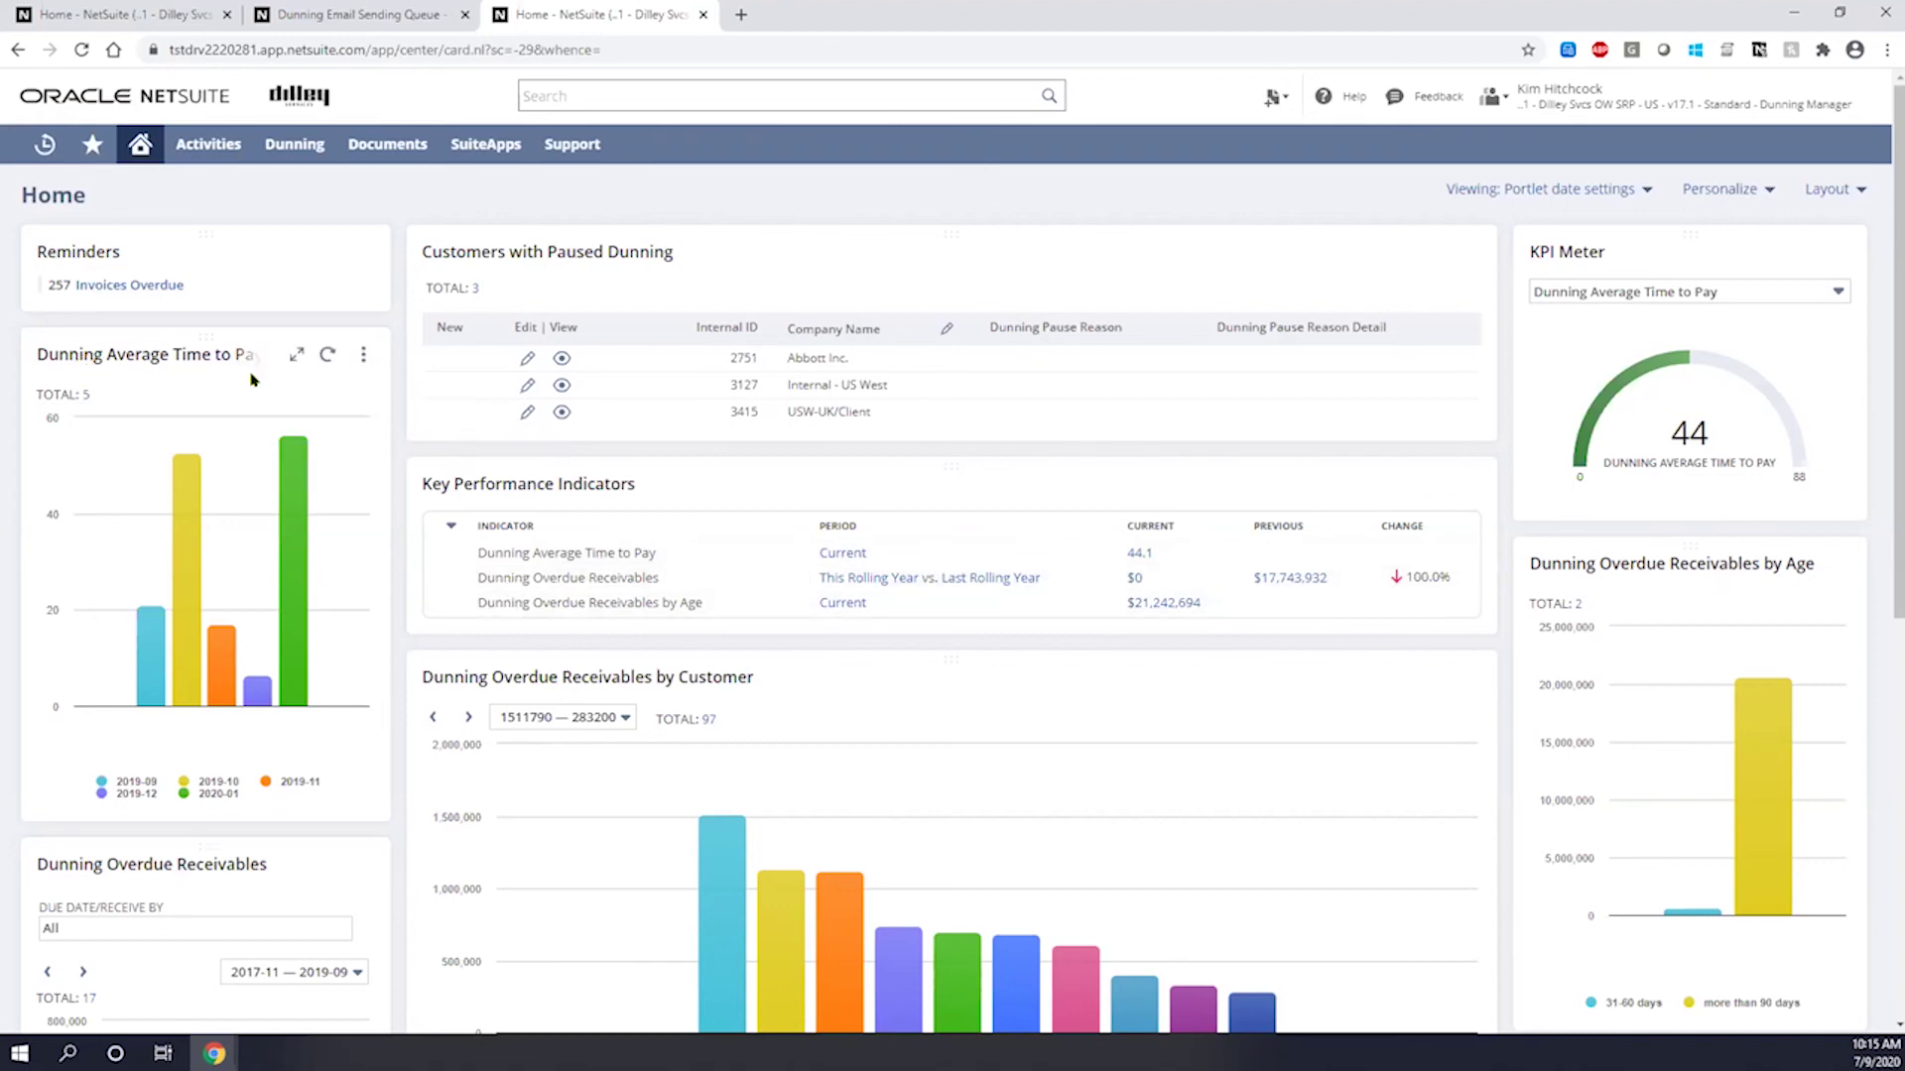
pyautogui.moveTo(144, 696)
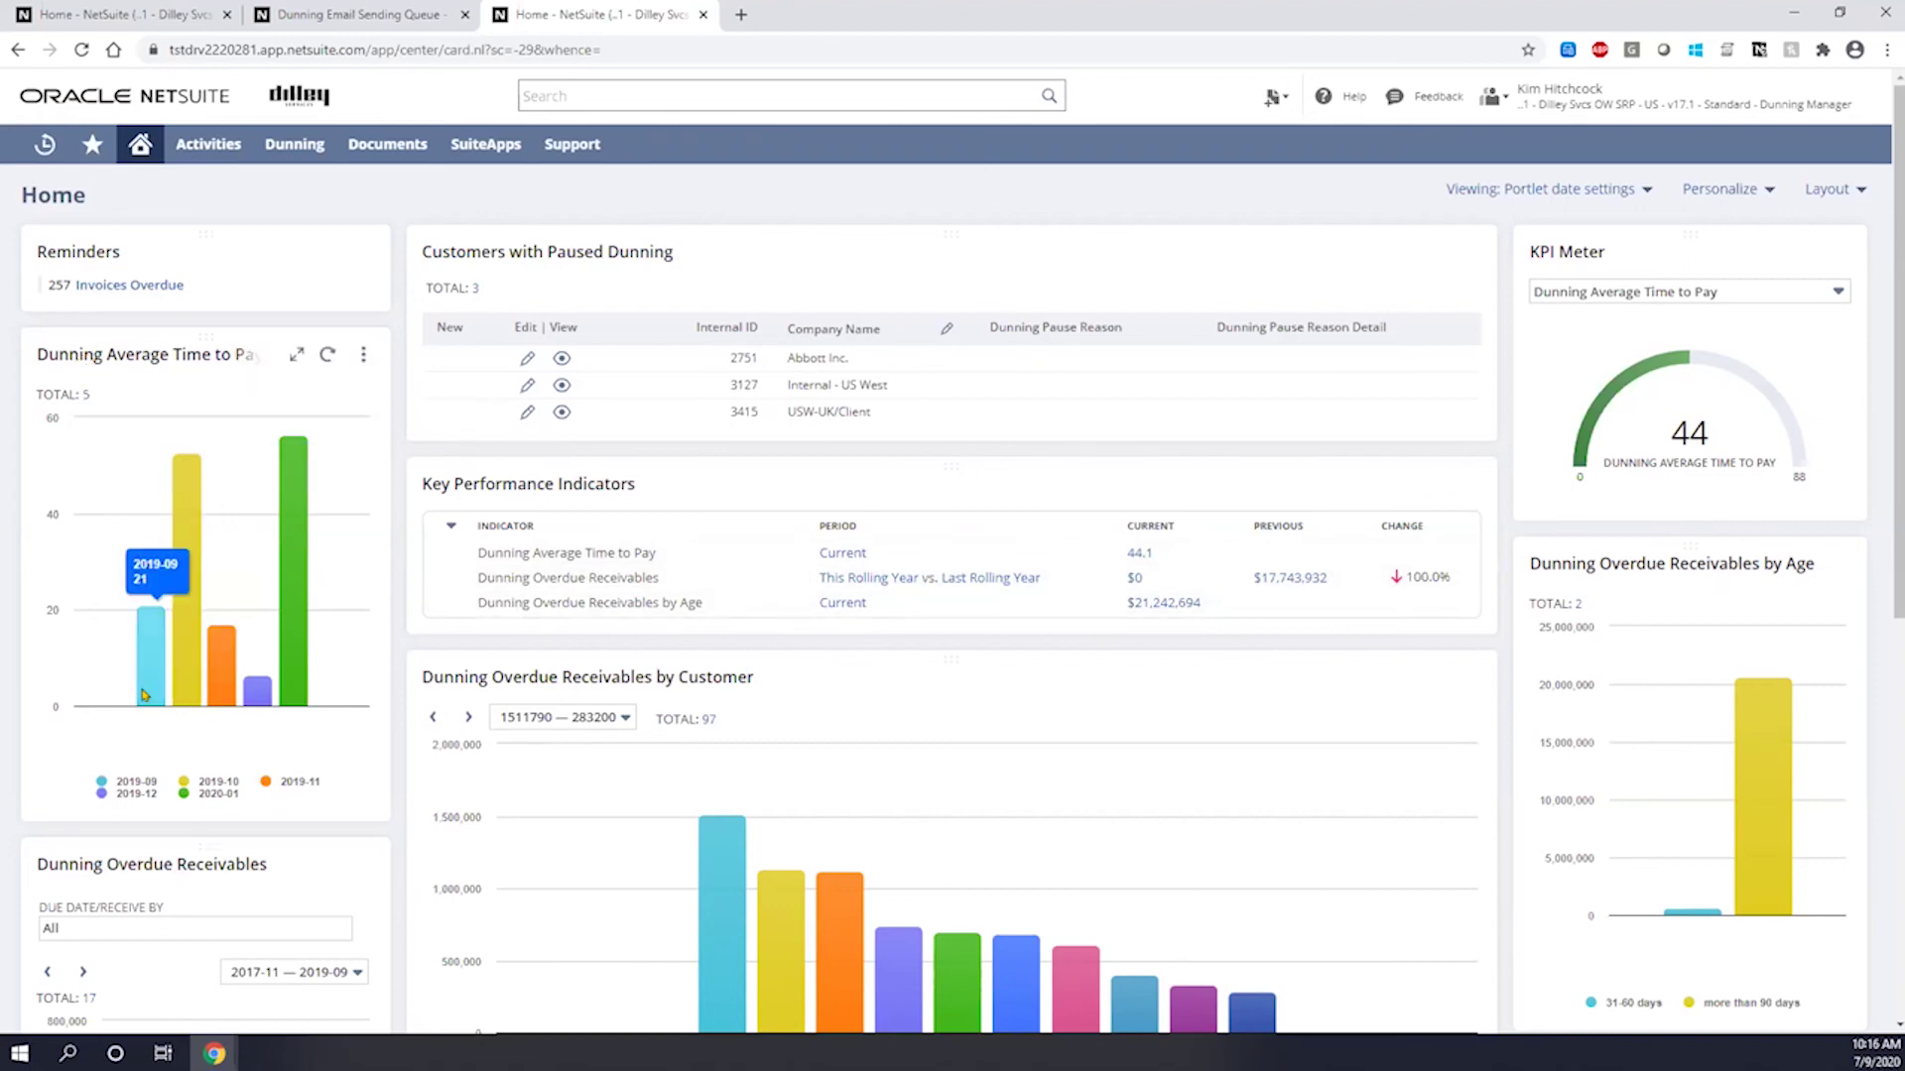
pyautogui.scroll(-3, 596, 667)
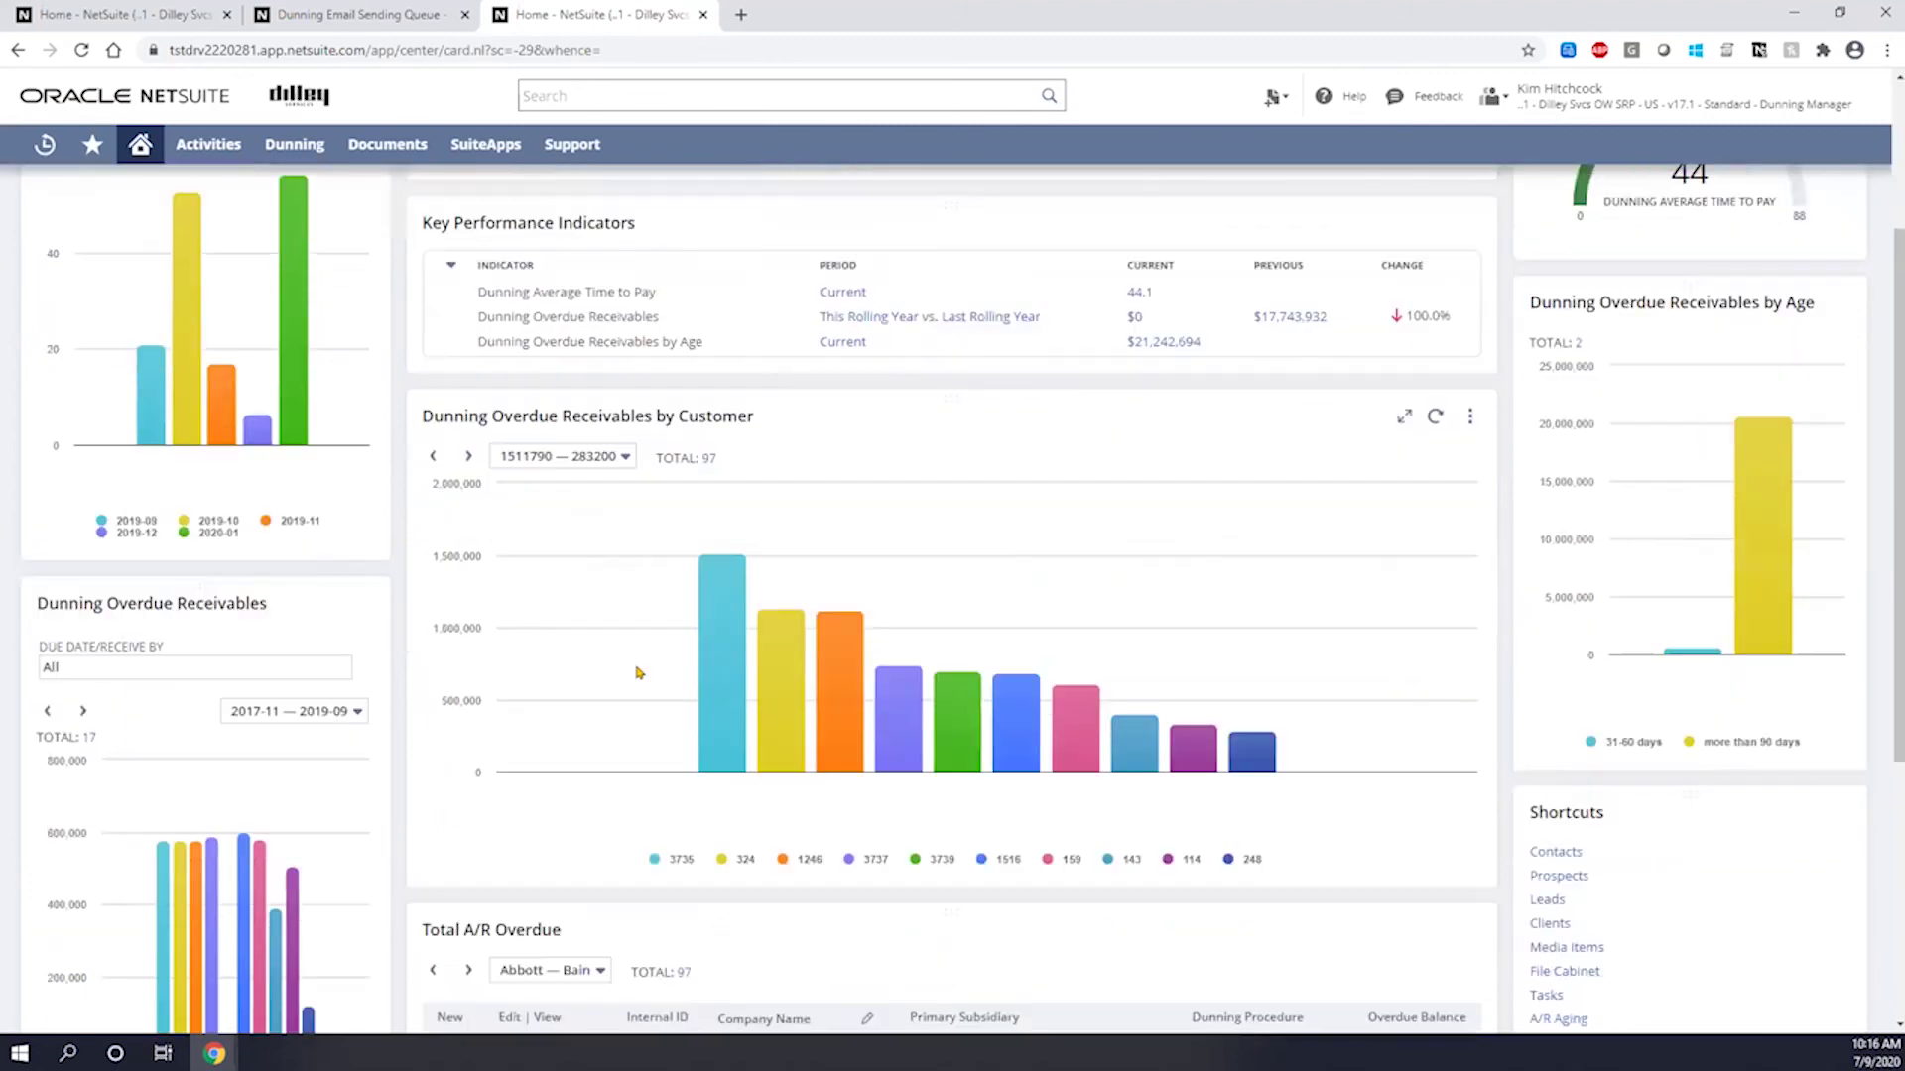
pyautogui.scroll(-1, 638, 673)
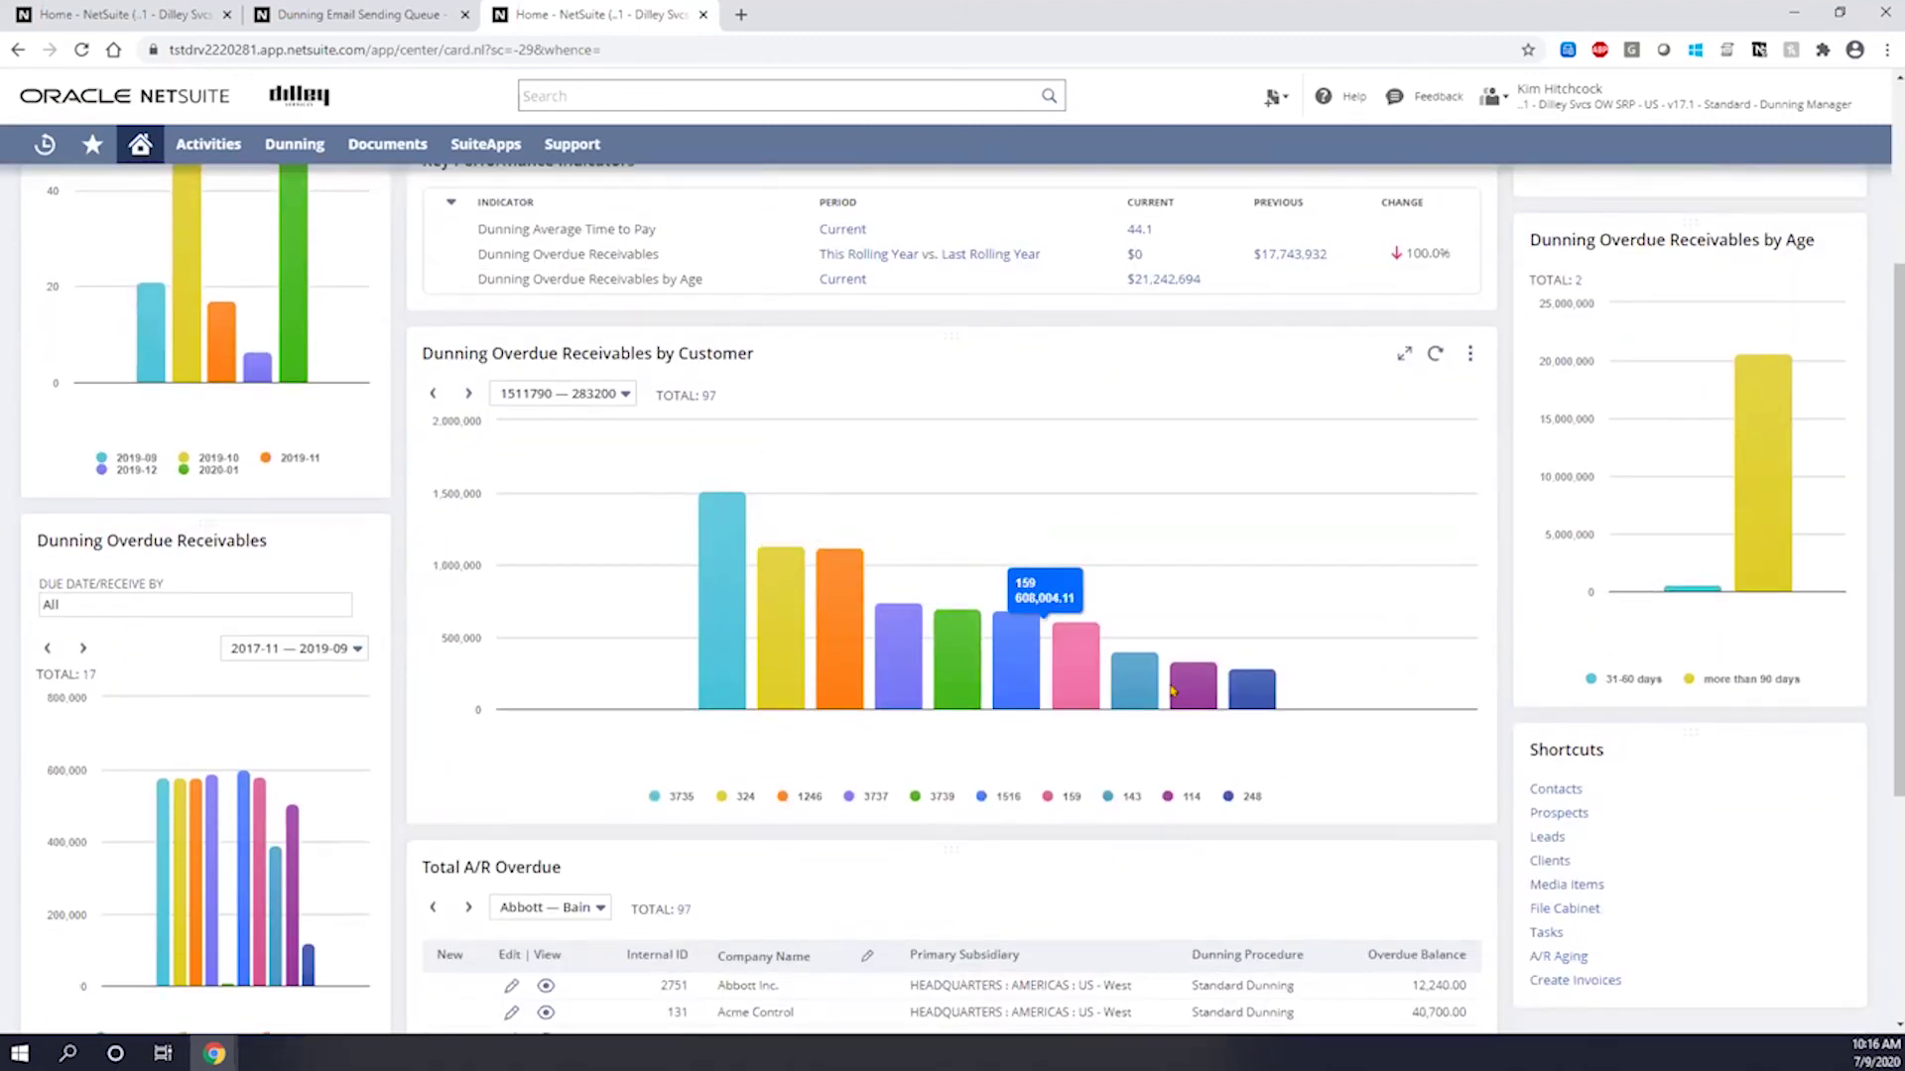
pyautogui.scroll(-1, 1171, 691)
pyautogui.moveTo(1761, 523)
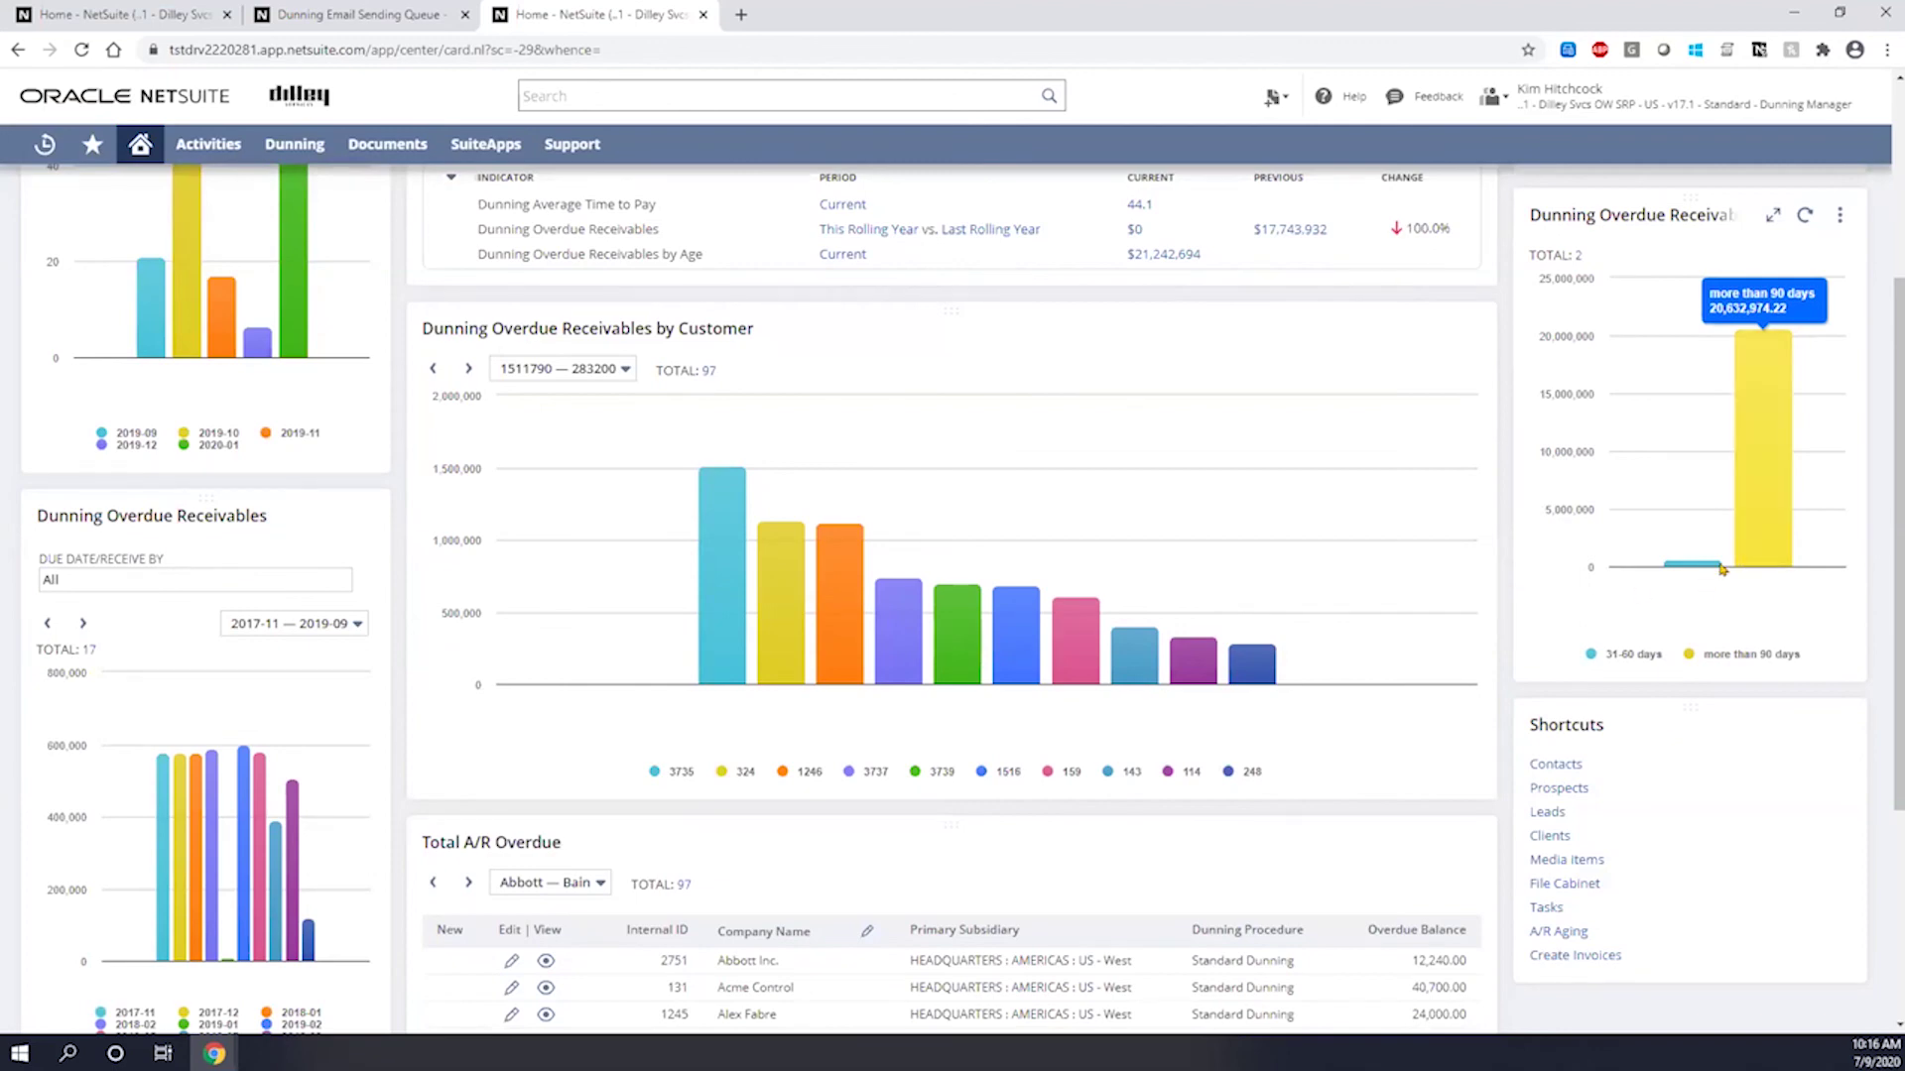
pyautogui.moveTo(166, 802)
pyautogui.scroll(-3, 165, 802)
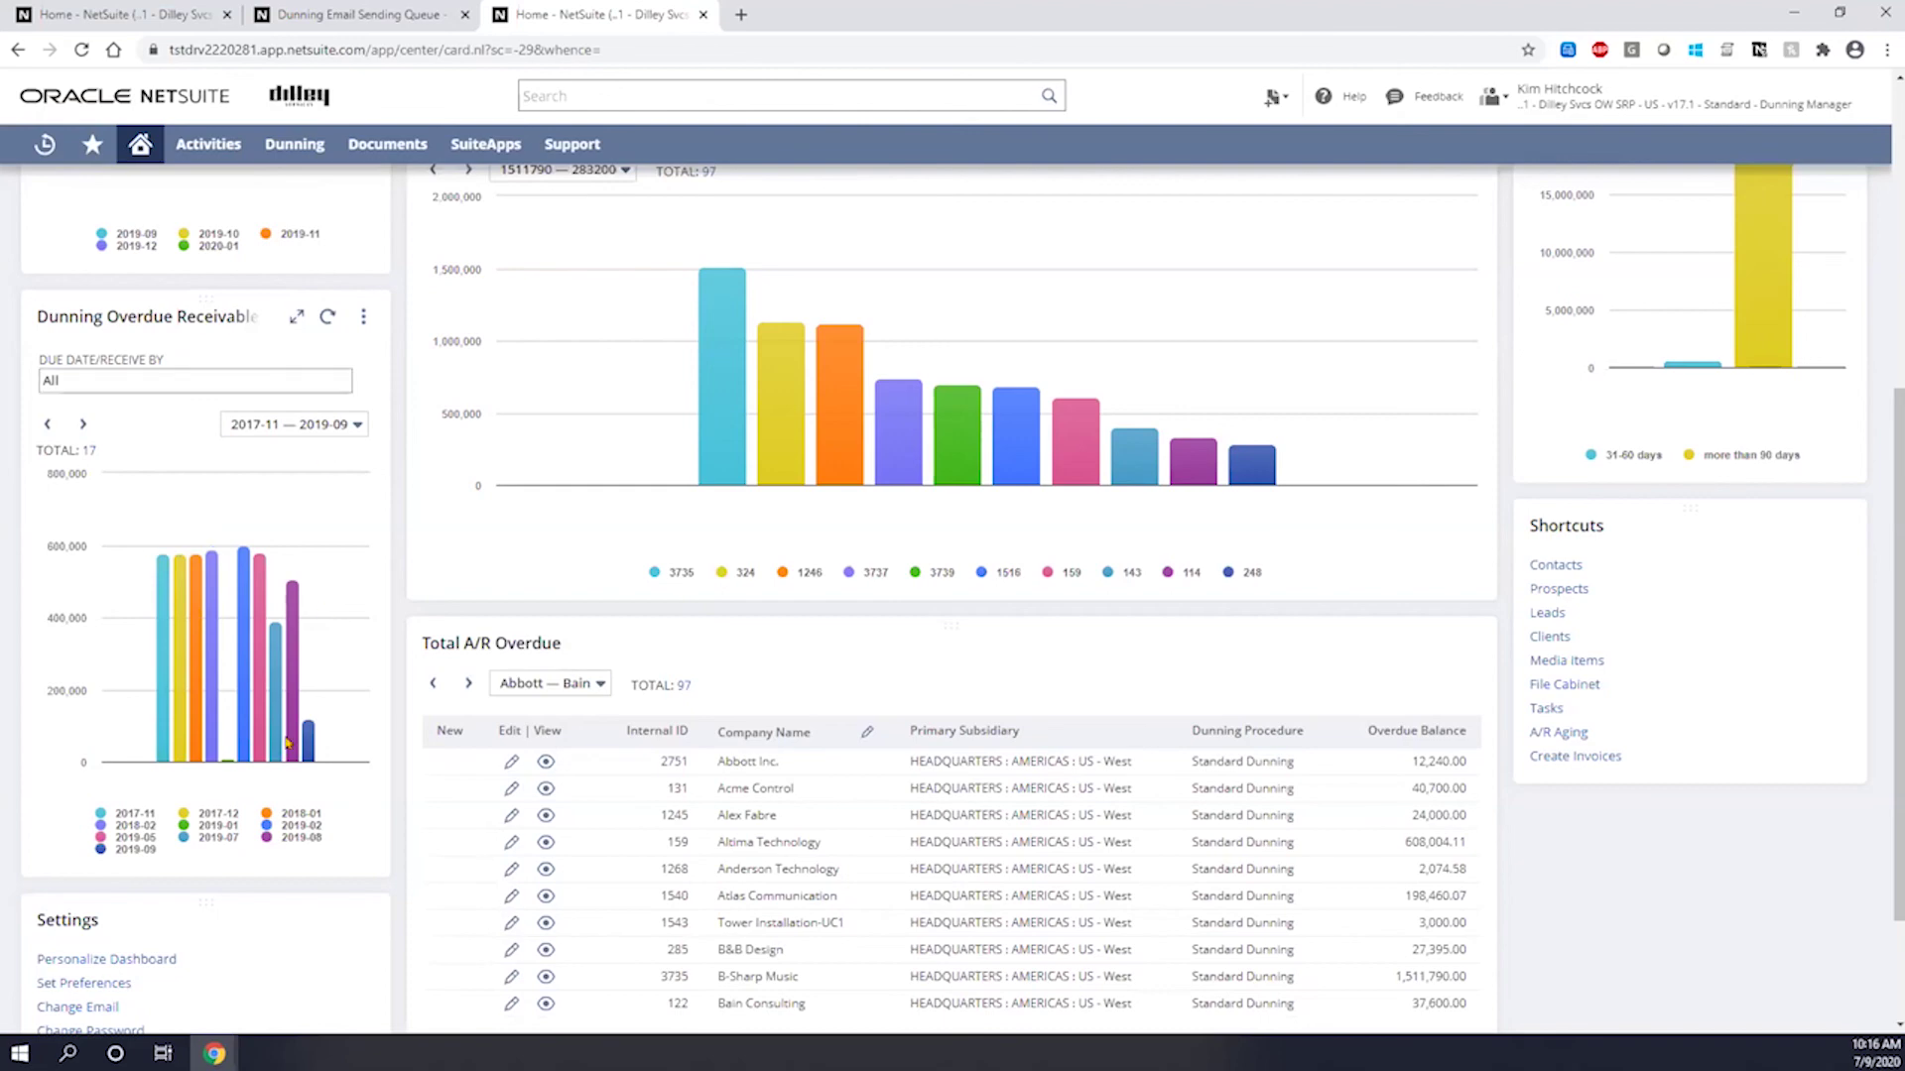
pyautogui.scroll(-3, 451, 771)
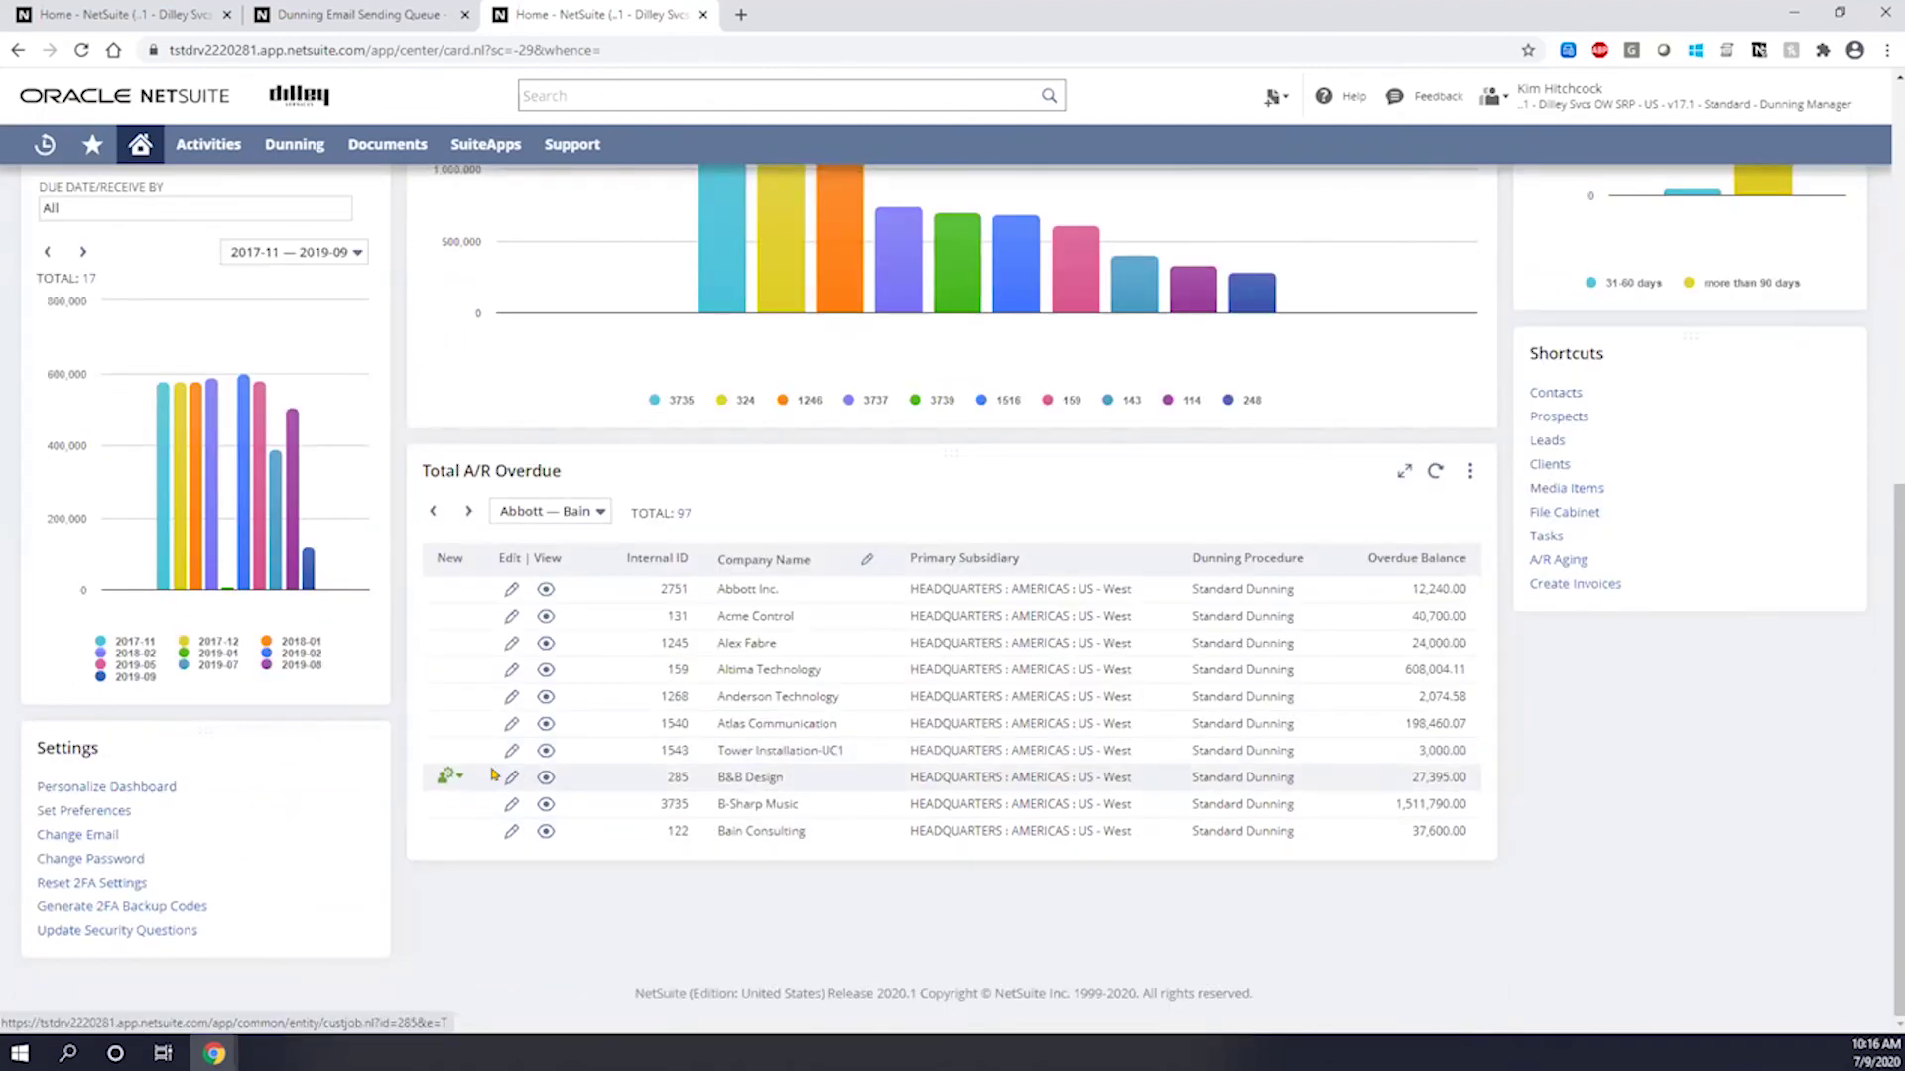
pyautogui.scroll(10, 495, 771)
pyautogui.scroll(1, 495, 771)
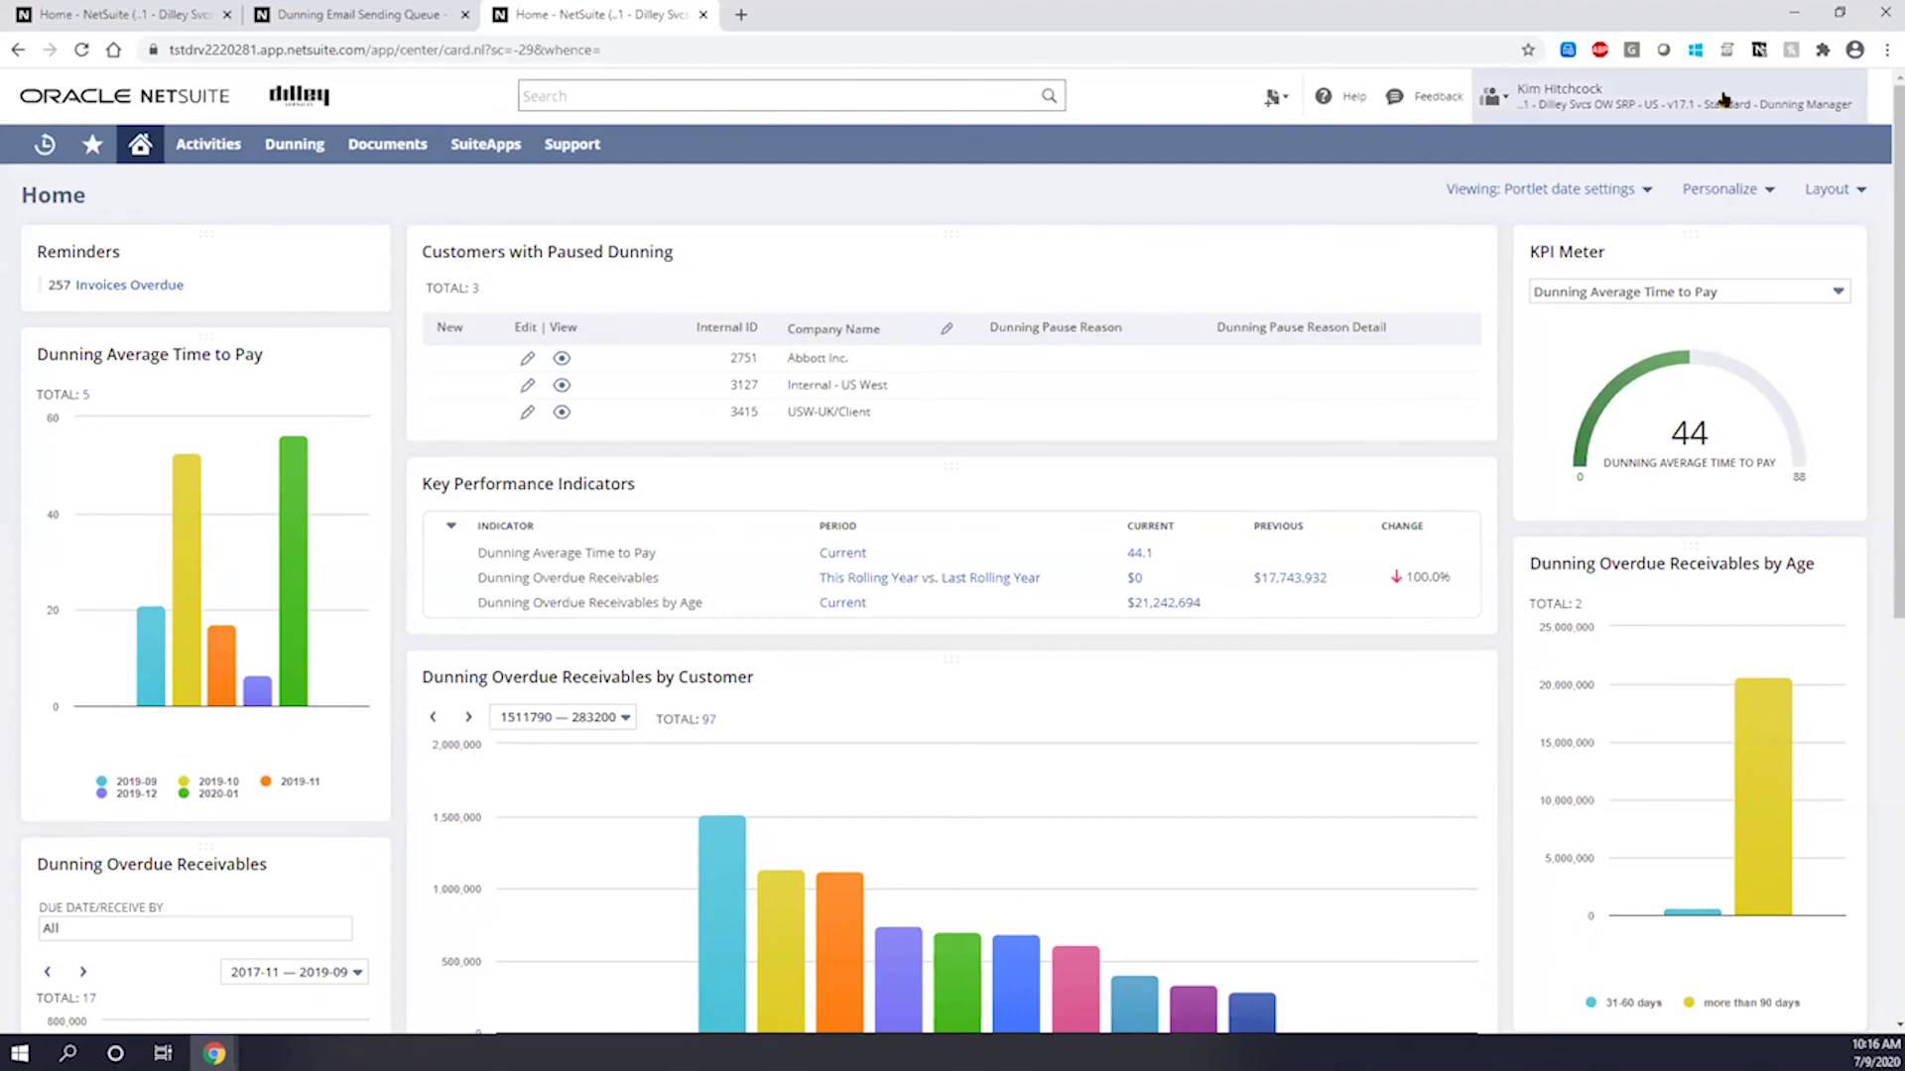
pyautogui.moveTo(1548, 99)
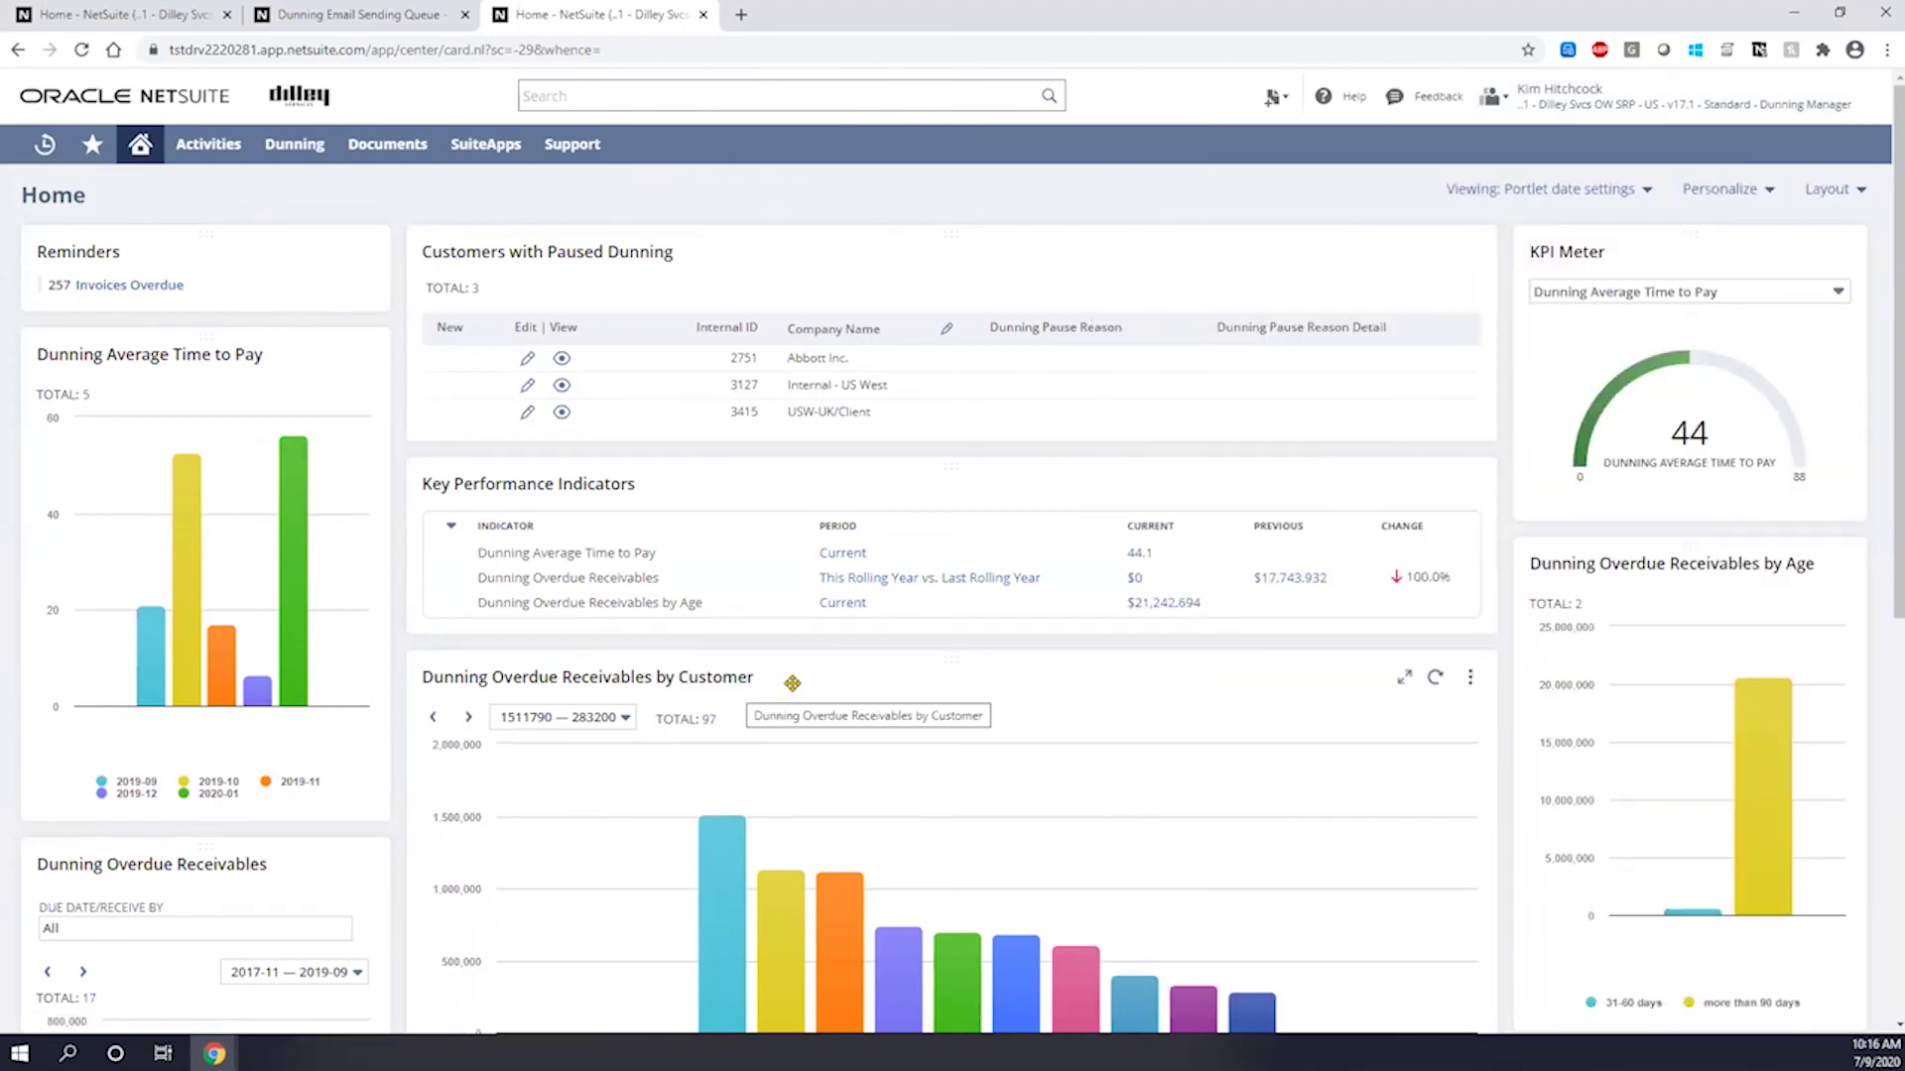
pyautogui.scroll(-1, 796, 688)
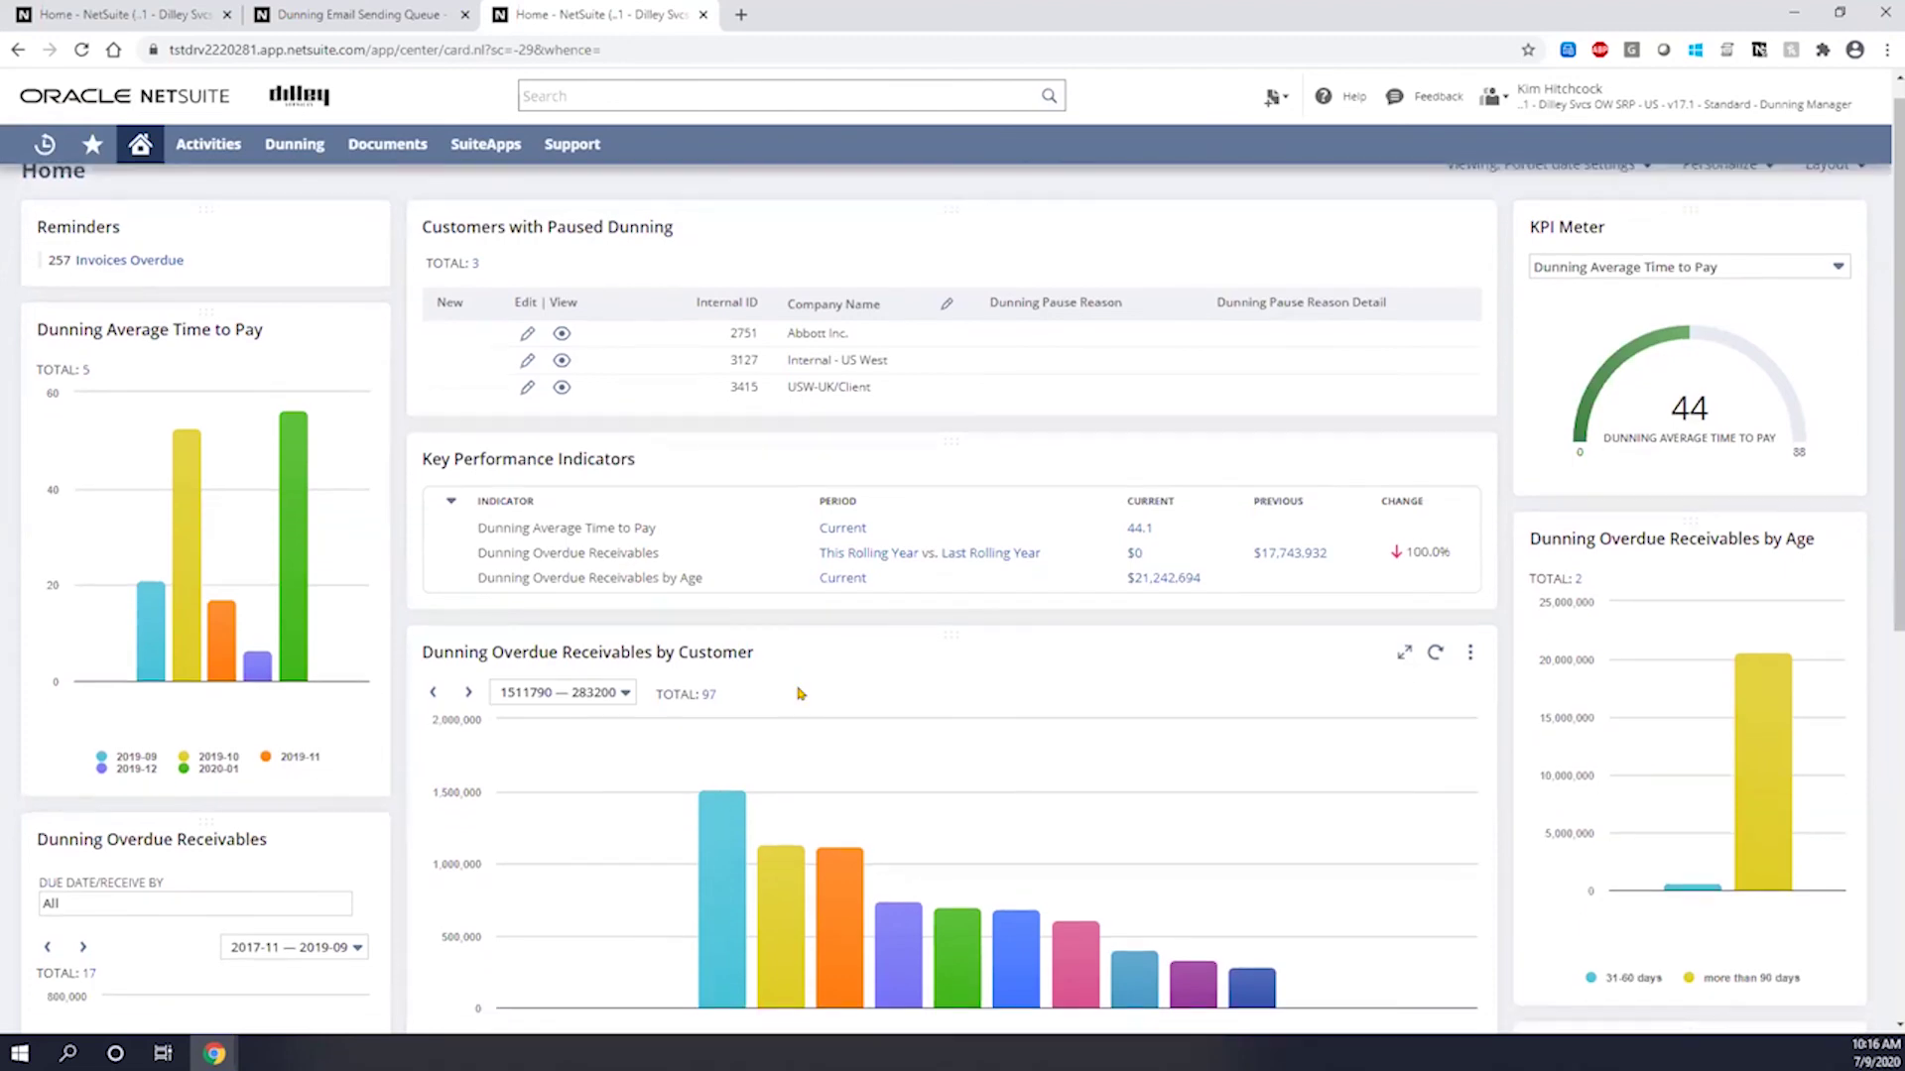
pyautogui.scroll(1, 800, 694)
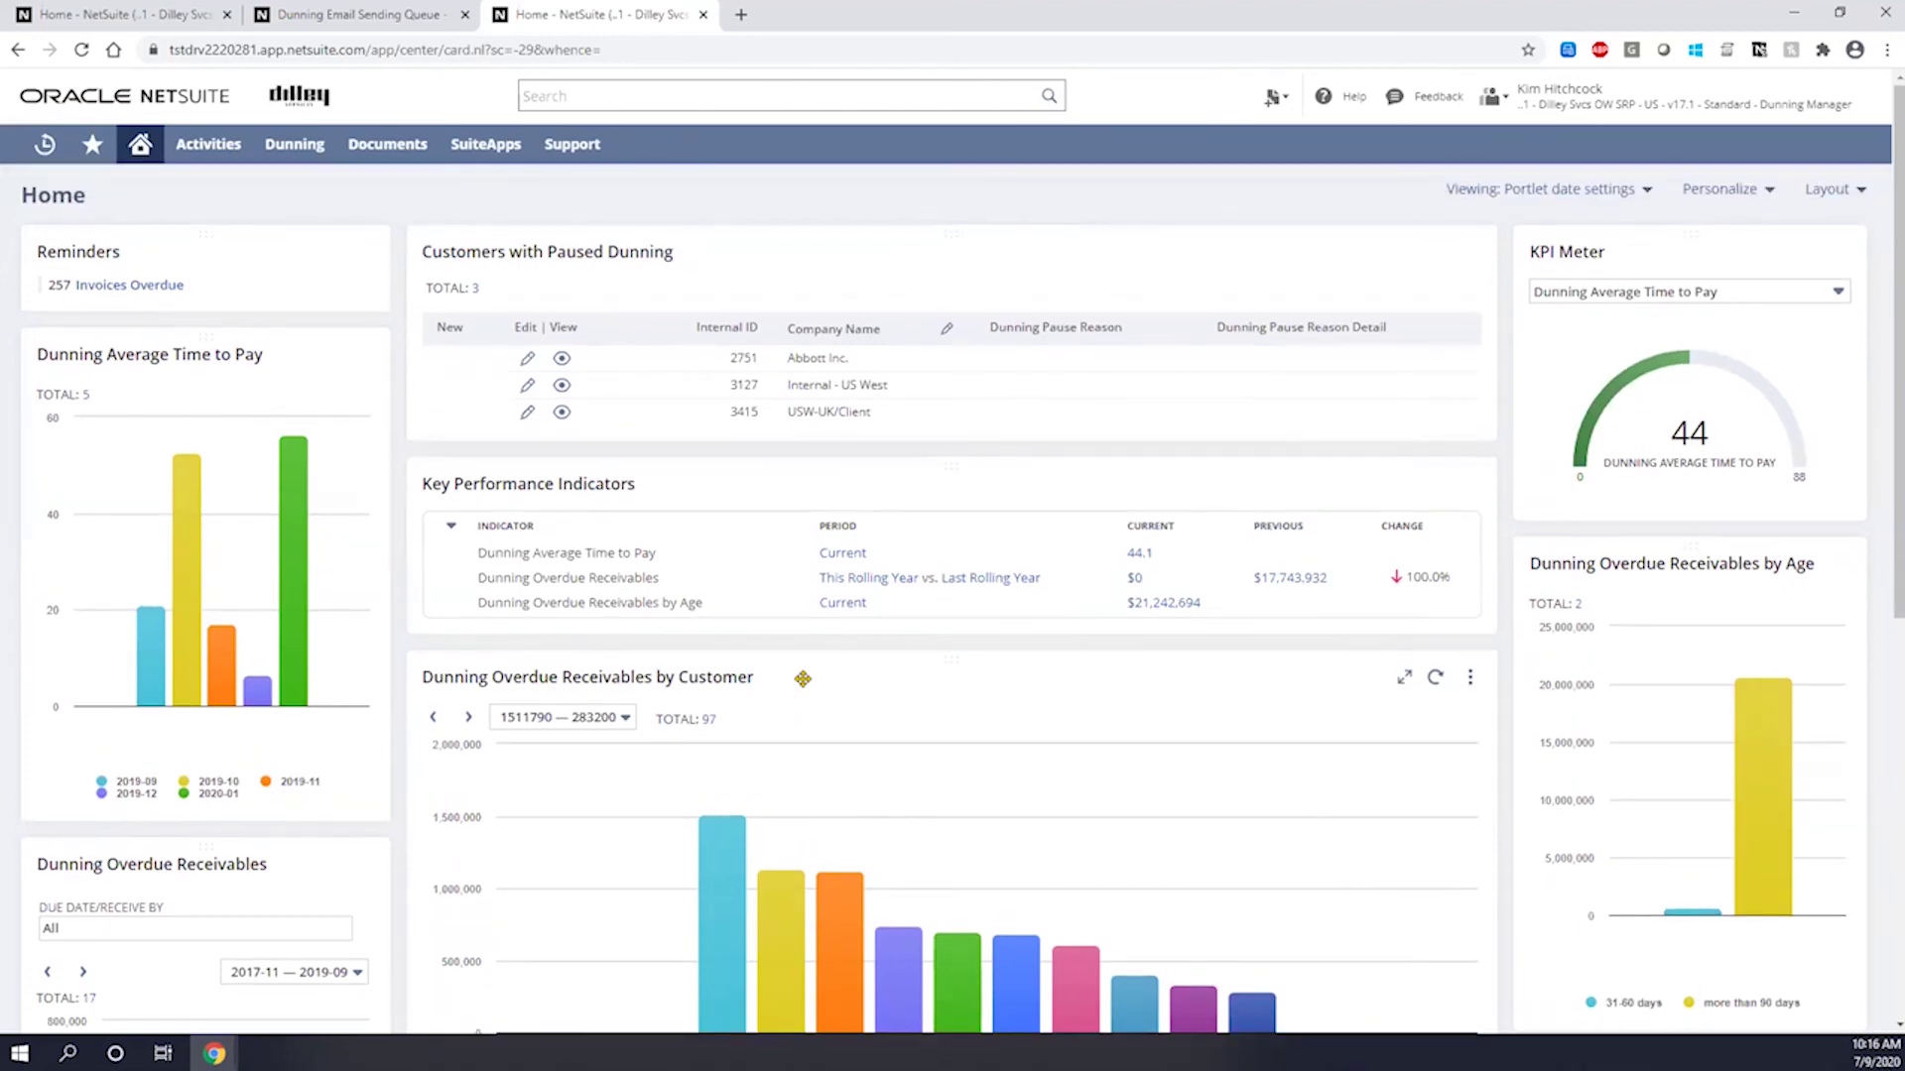